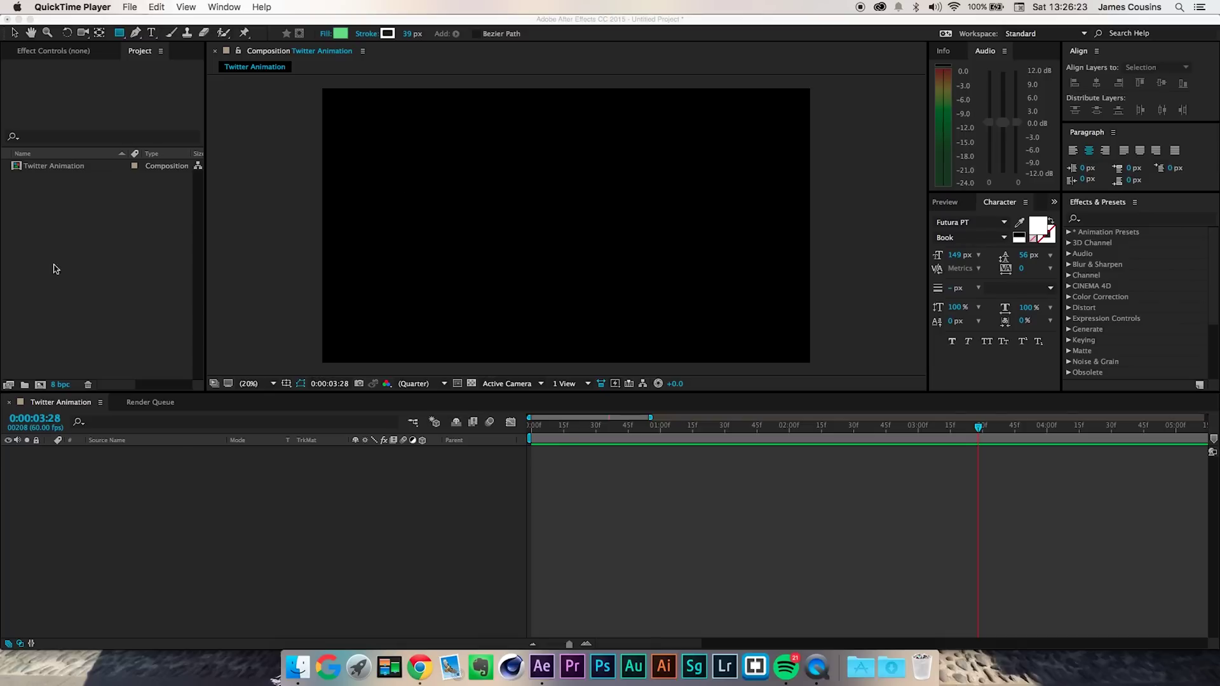
Open the Twitter Animation composition in the After Effects project.
{"action": "left_click", "coordinate": [76, 167]}
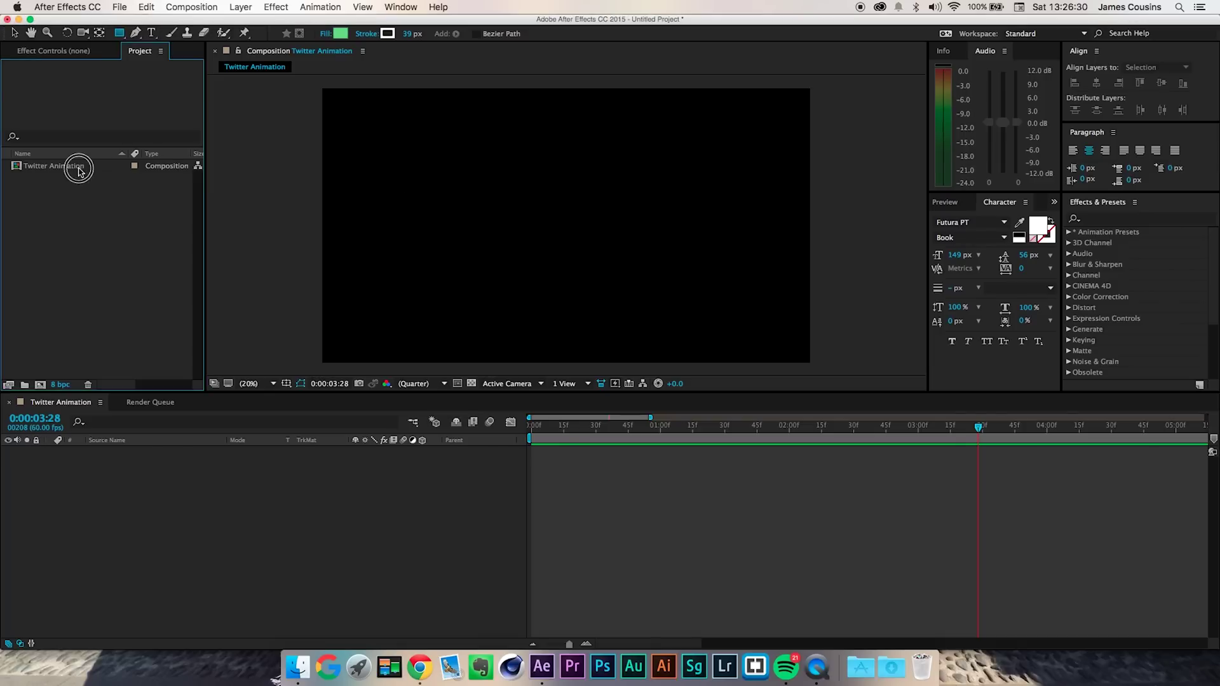
{"action": "left_click", "coordinate": [80, 167]}
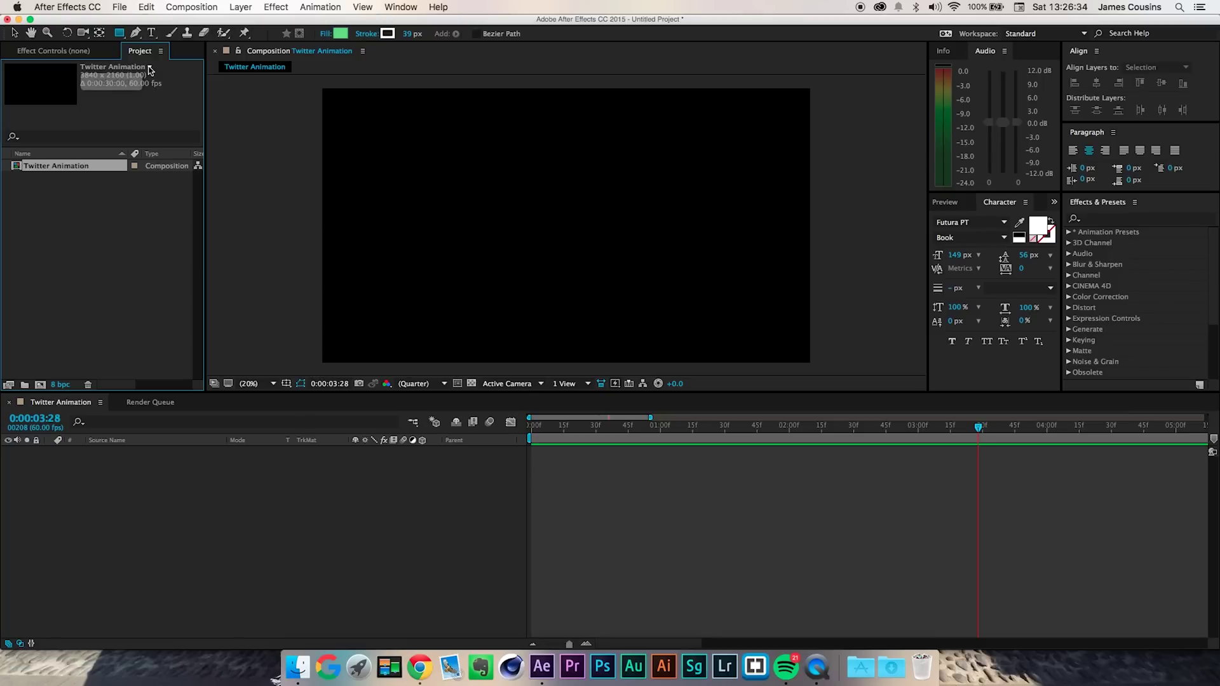
{"action": "double_click", "coordinate": [85, 167]}
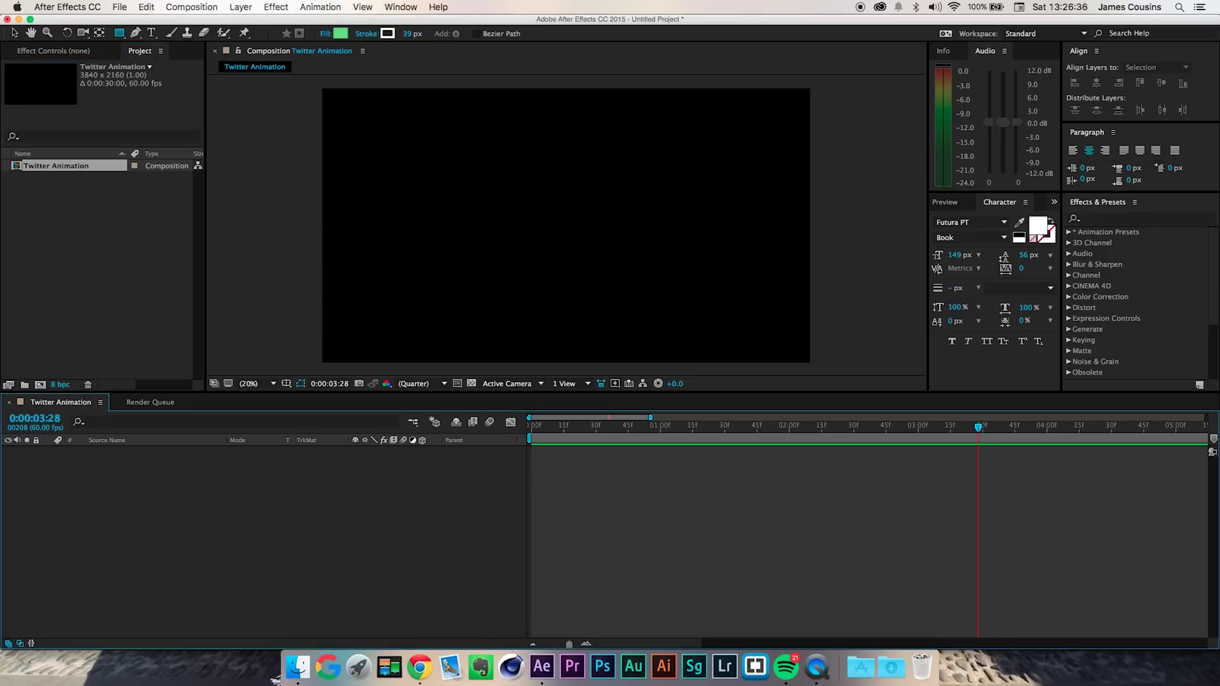
Import Twitter_logo_white.png, add it to the composition, and start a new text layer.
{"action": "left_click_drag", "start_coordinate": [0, 269], "coordinate": [124, 248]}
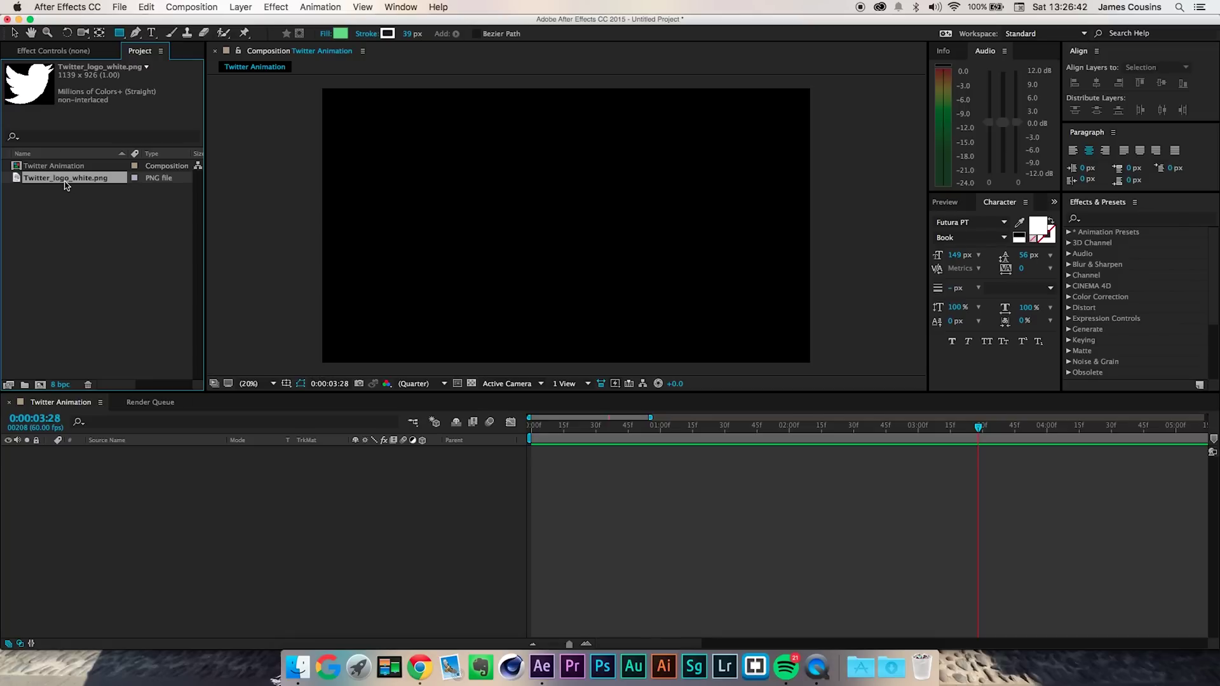
{"action": "left_click_drag", "start_coordinate": [80, 186], "coordinate": [120, 451]}
{"action": "left_click", "coordinate": [423, 105]}
{"action": "left_click", "coordinate": [21, 31]}
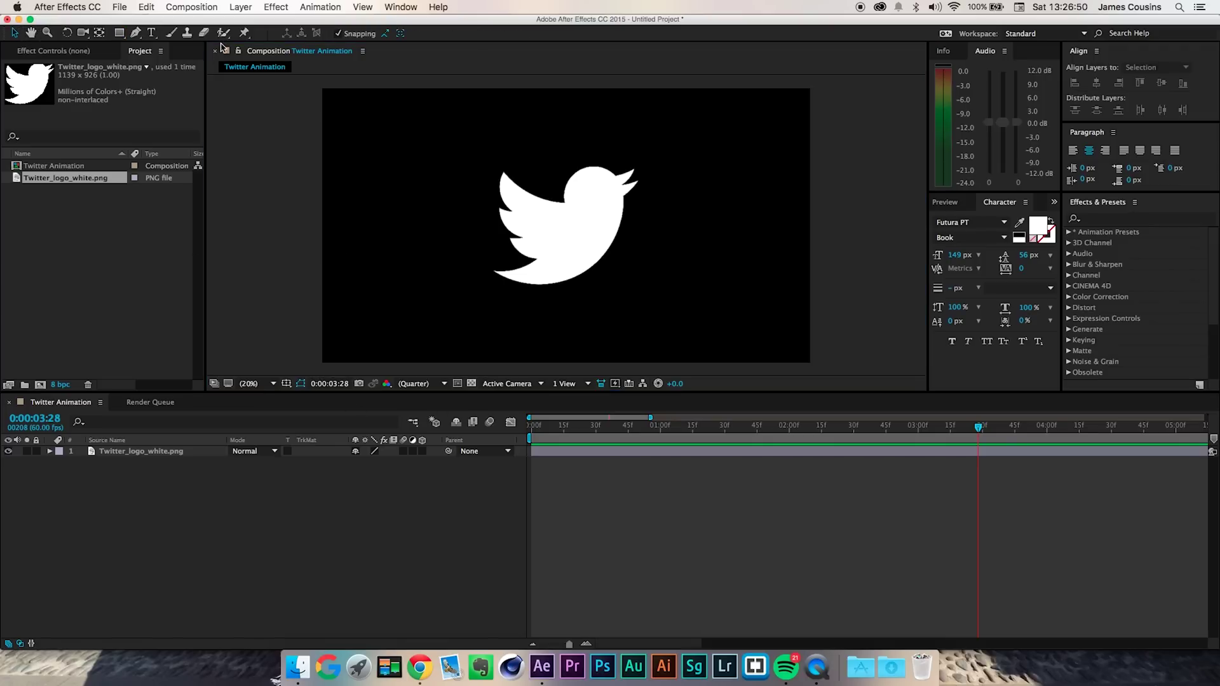
{"action": "left_click", "coordinate": [151, 32]}
{"action": "left_click", "coordinate": [469, 144]}
{"action": "type", "text": "@GeekaWhat"}
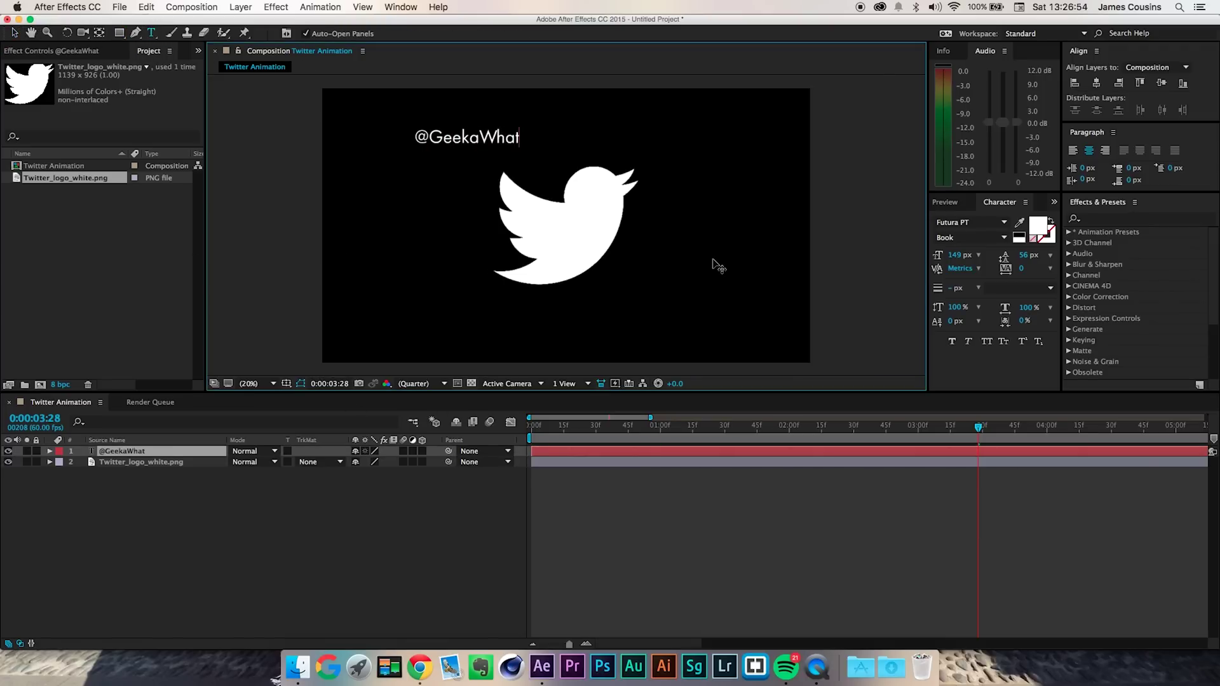
{"action": "key", "text": "Escape"}
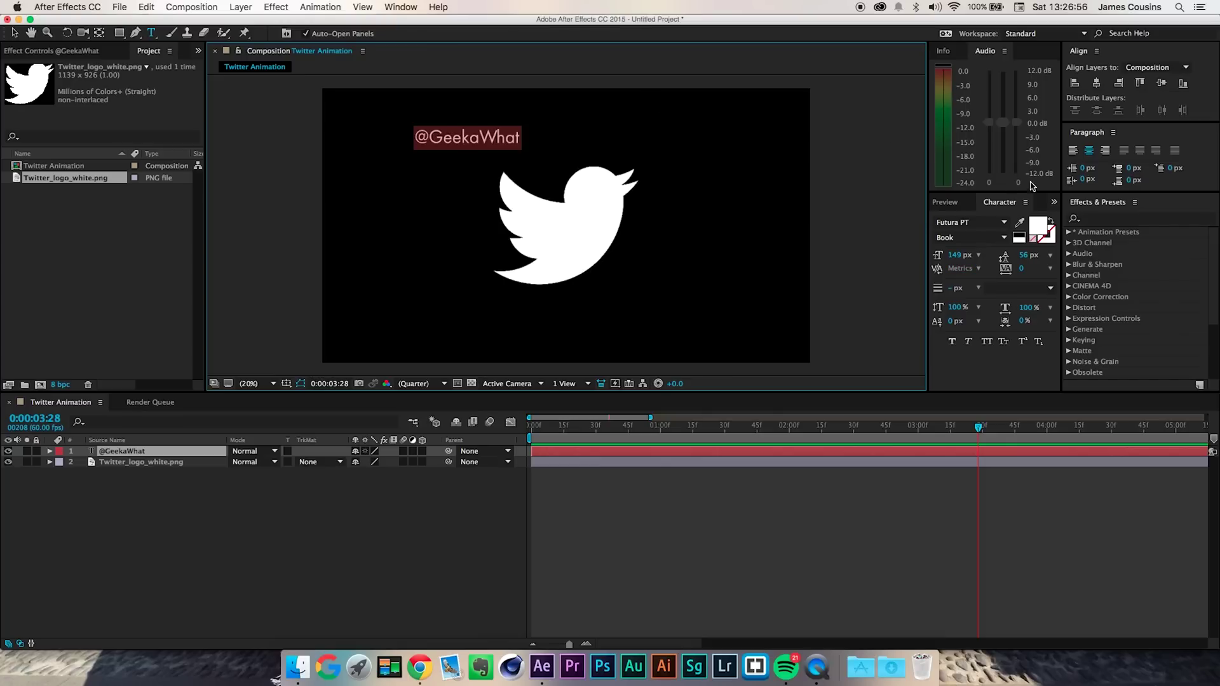
{"action": "left_click", "coordinate": [978, 222]}
{"action": "type", "text": "FontAwesome"}
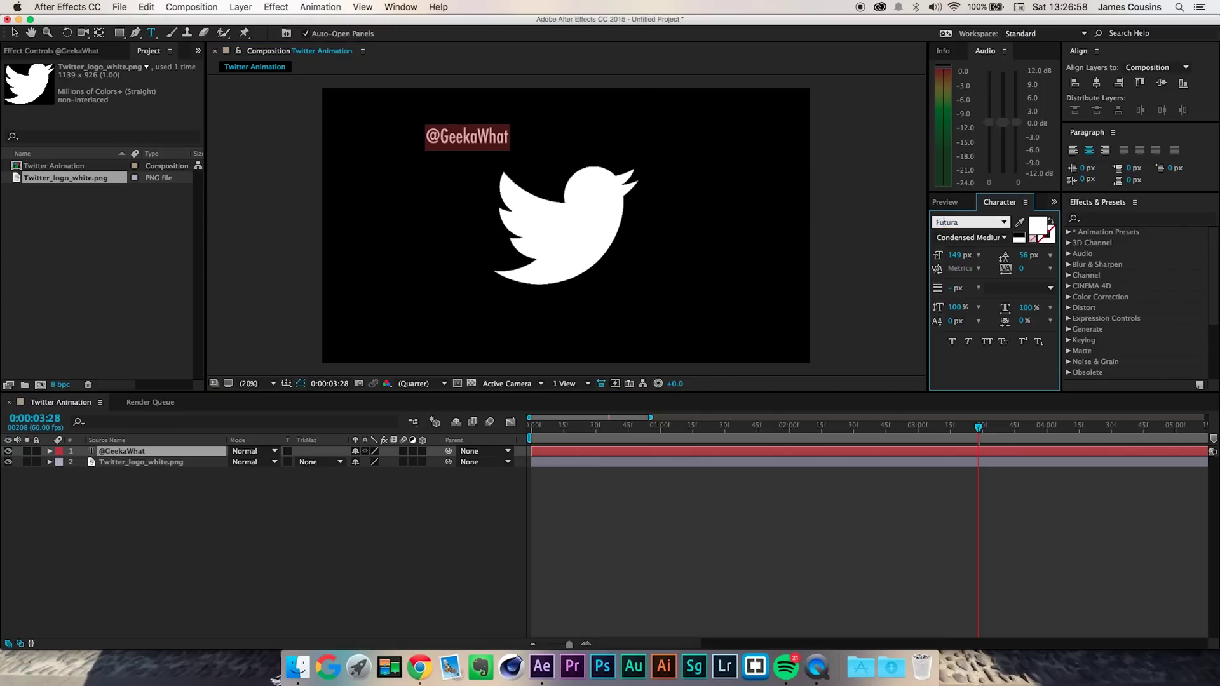
{"action": "key", "text": "Return"}
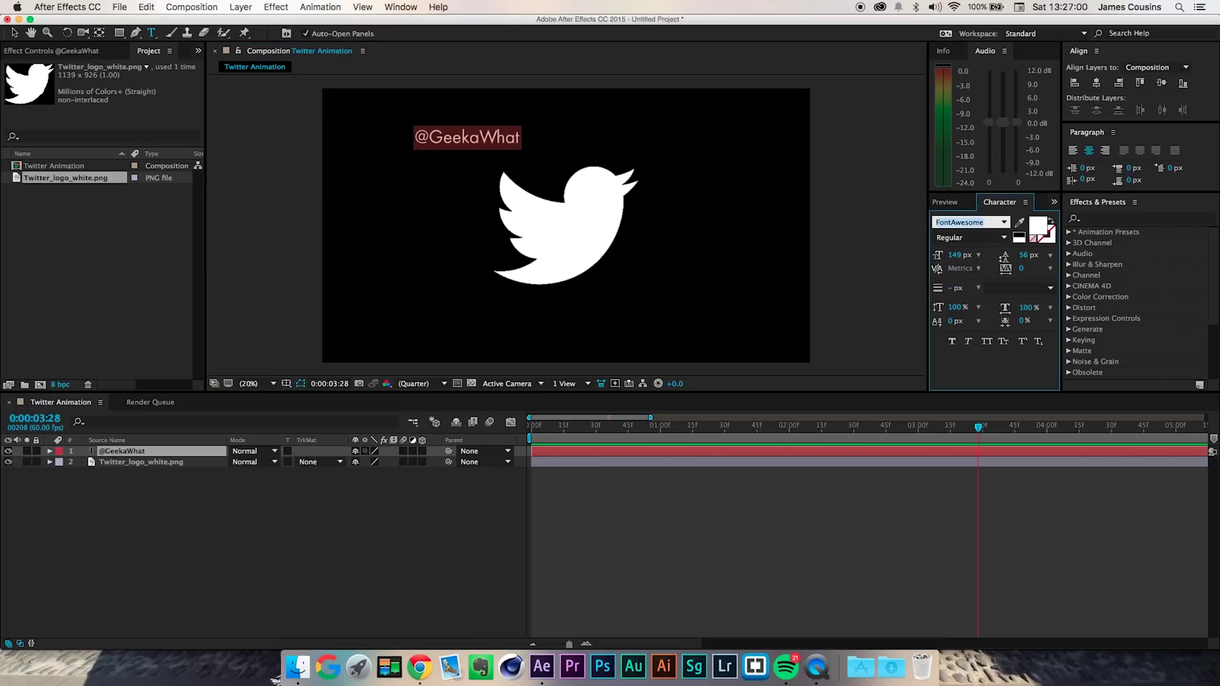
{"action": "type", "text": "Futura"}
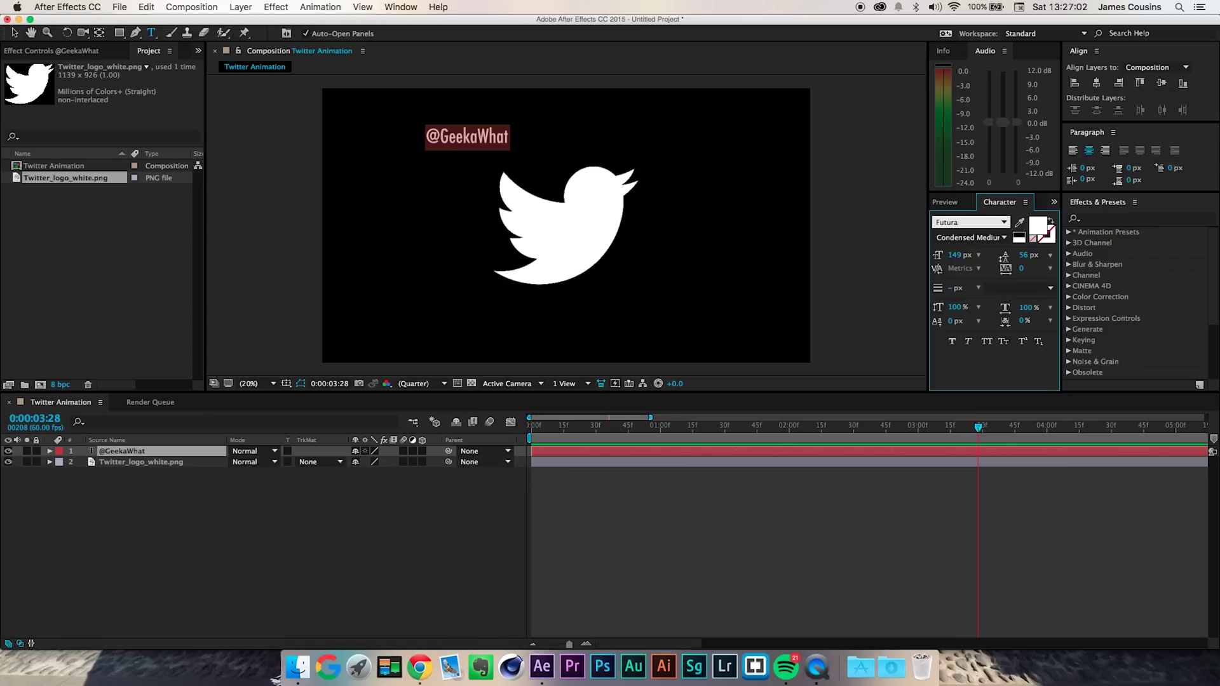
{"action": "key", "text": "Return"}
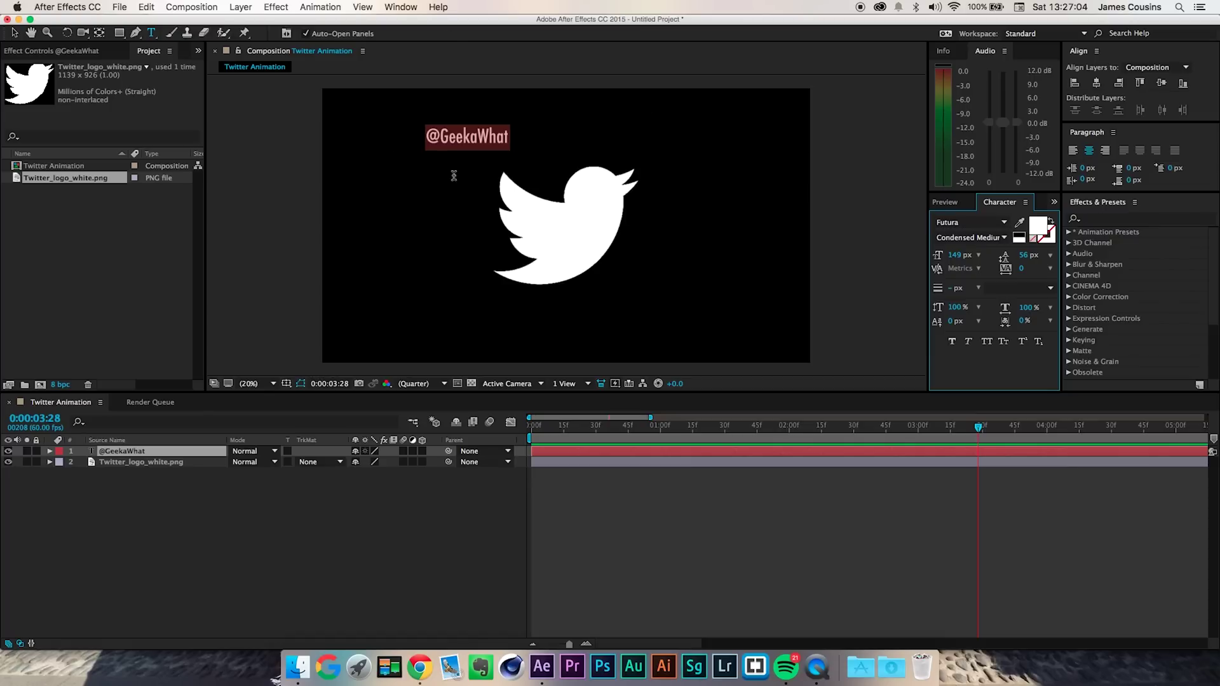
{"action": "left_click", "coordinate": [972, 223]}
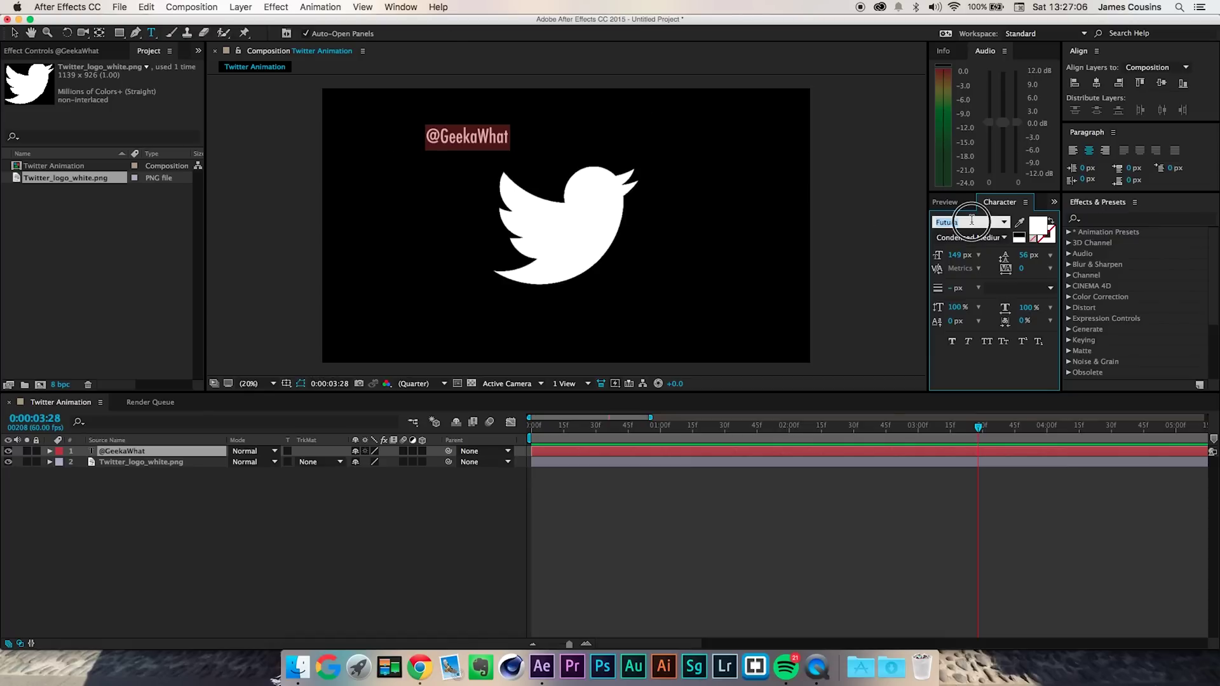
{"action": "type", "text": "PT"}
{"action": "key", "text": "Return"}
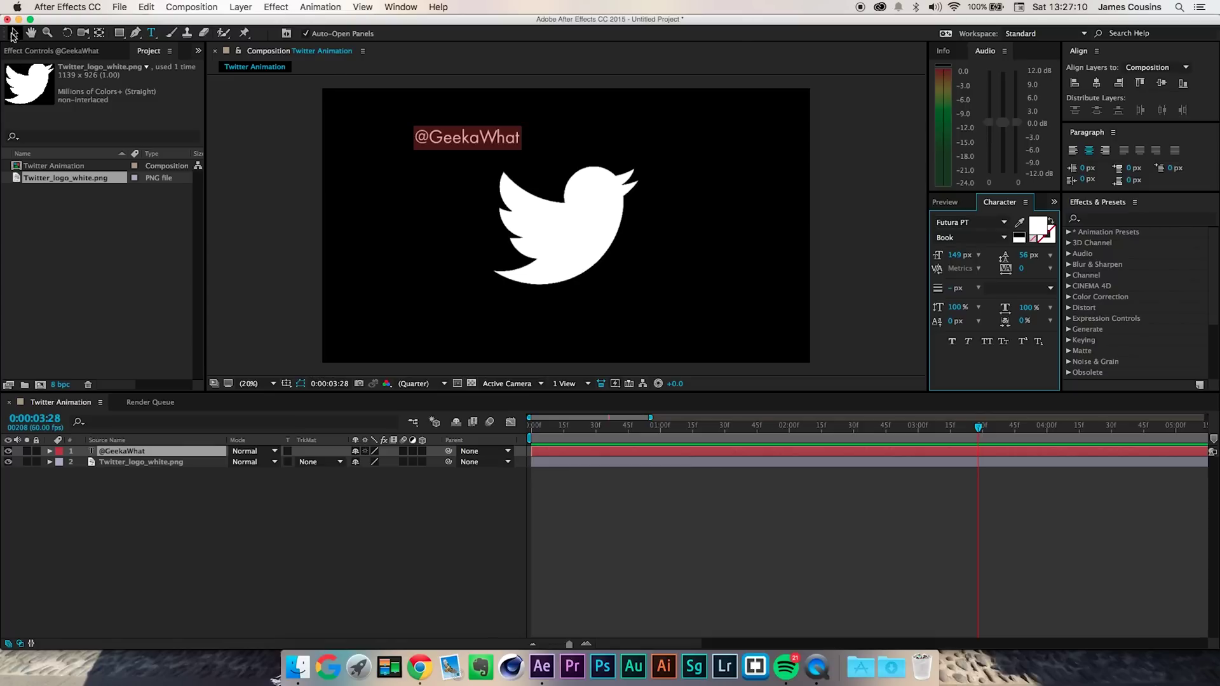
{"action": "left_click", "coordinate": [13, 35]}
{"action": "left_click_drag", "start_coordinate": [452, 149], "coordinate": [544, 344]}
{"action": "left_click_drag", "start_coordinate": [559, 267], "coordinate": [569, 225]}
{"action": "mouse_move", "coordinate": [577, 348]}
{"action": "left_mouse_down"}
{"action": "mouse_move", "coordinate": [564, 321]}
{"action": "mouse_move", "coordinate": [604, 381]}
{"action": "mouse_move", "coordinate": [573, 342]}
{"action": "left_mouse_up"}
{"action": "left_click_drag", "start_coordinate": [639, 153], "coordinate": [1009, 126]}
{"action": "left_click_drag", "start_coordinate": [563, 337], "coordinate": [535, 340]}
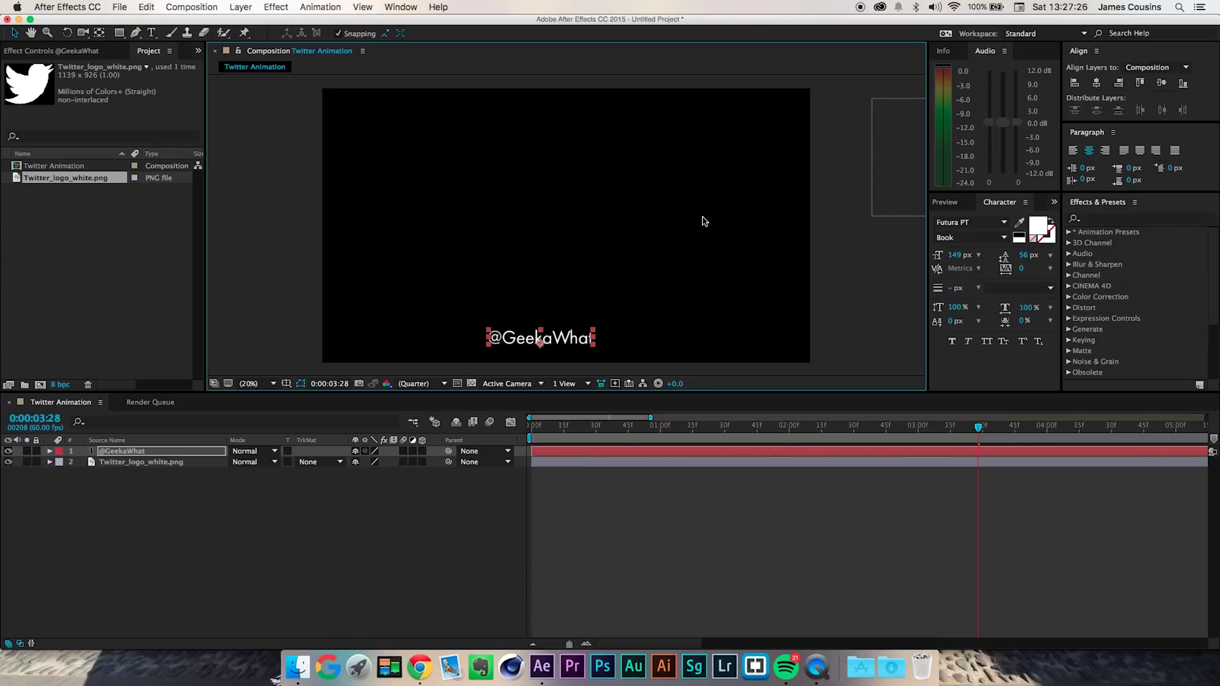
{"action": "left_click_drag", "start_coordinate": [895, 161], "coordinate": [371, 206]}
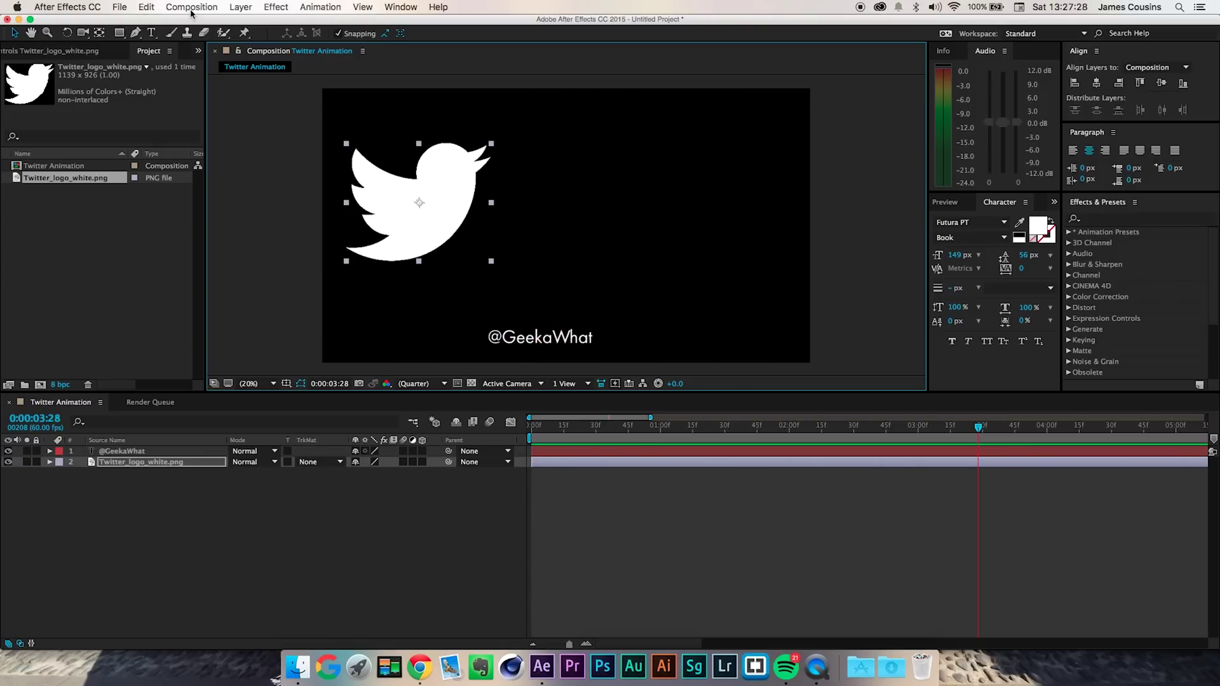
{"action": "left_click", "coordinate": [363, 7]}
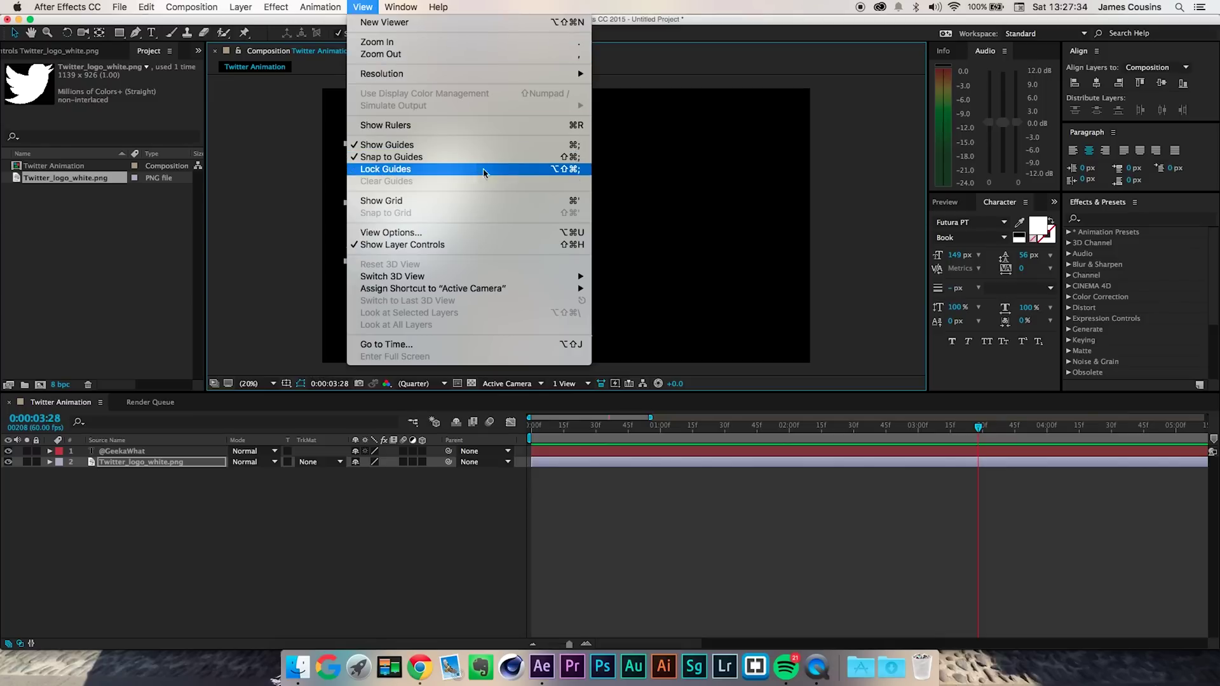
{"action": "left_click", "coordinate": [501, 286]}
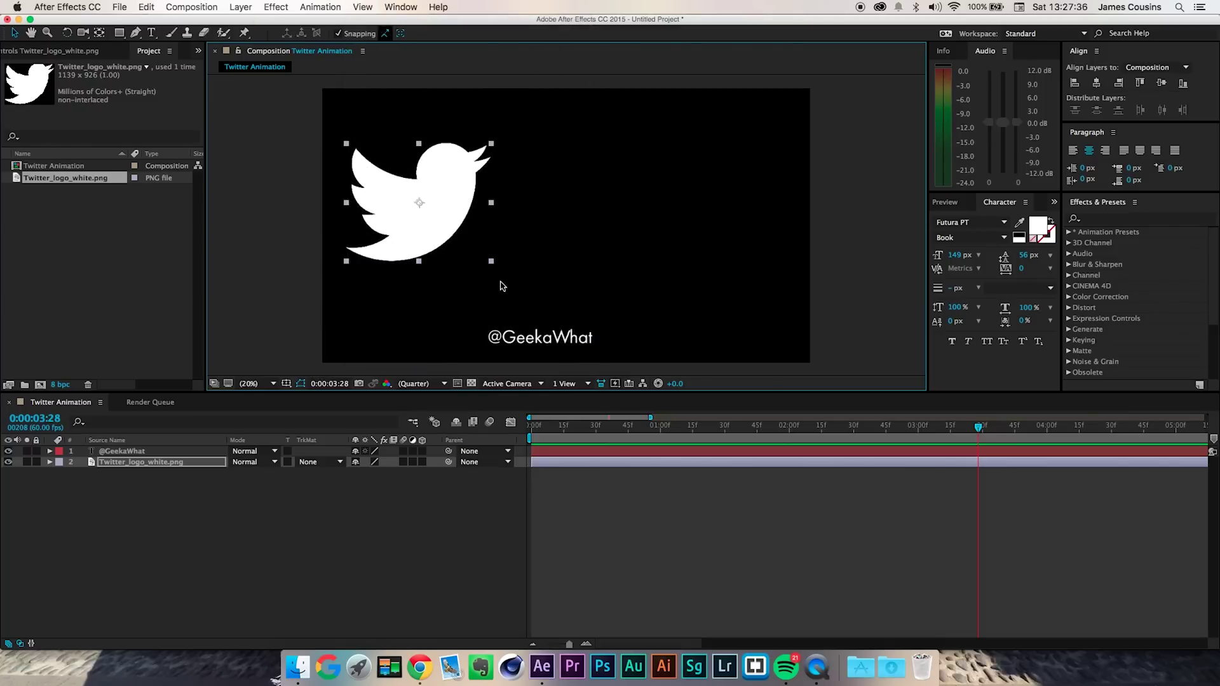
{"action": "left_click", "coordinate": [553, 348]}
{"action": "left_click_drag", "start_coordinate": [555, 343], "coordinate": [580, 347]}
{"action": "left_click", "coordinate": [545, 314]}
{"action": "left_click_drag", "start_coordinate": [361, 193], "coordinate": [520, 230]}
{"action": "left_click_drag", "start_coordinate": [495, 181], "coordinate": [537, 202]}
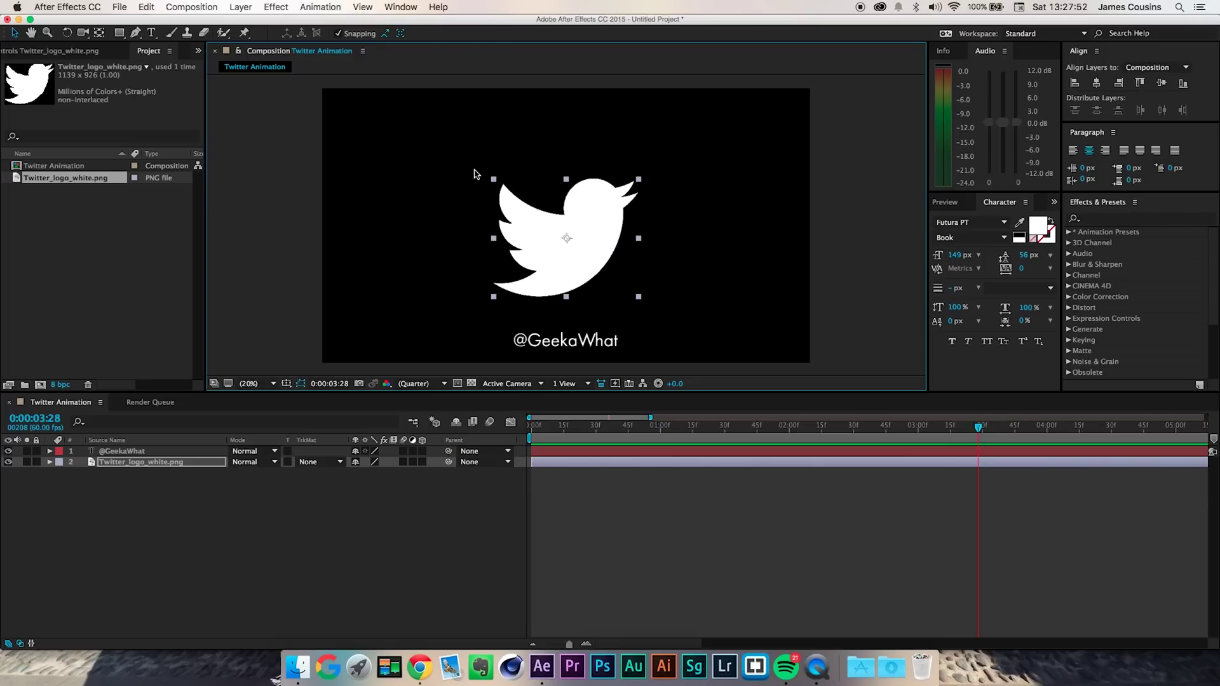
{"action": "left_click_drag", "start_coordinate": [496, 183], "coordinate": [585, 311]}
{"action": "left_click", "coordinate": [597, 343], "text": "shift"}
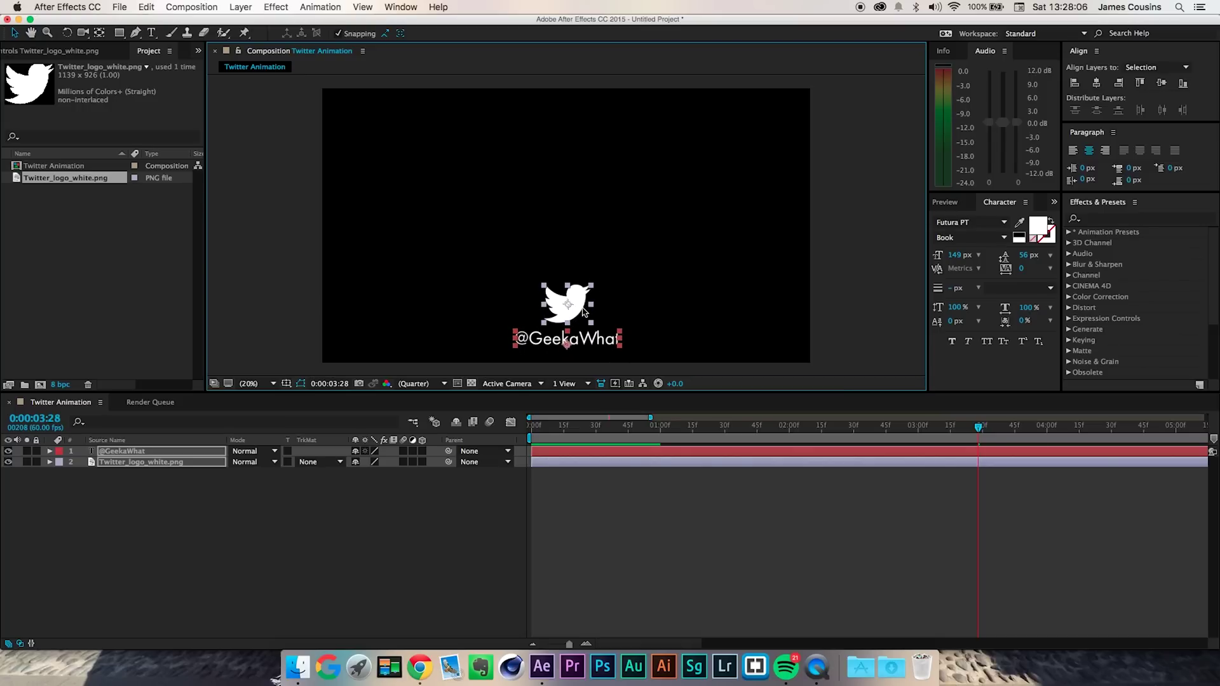
{"action": "left_click", "coordinate": [274, 261]}
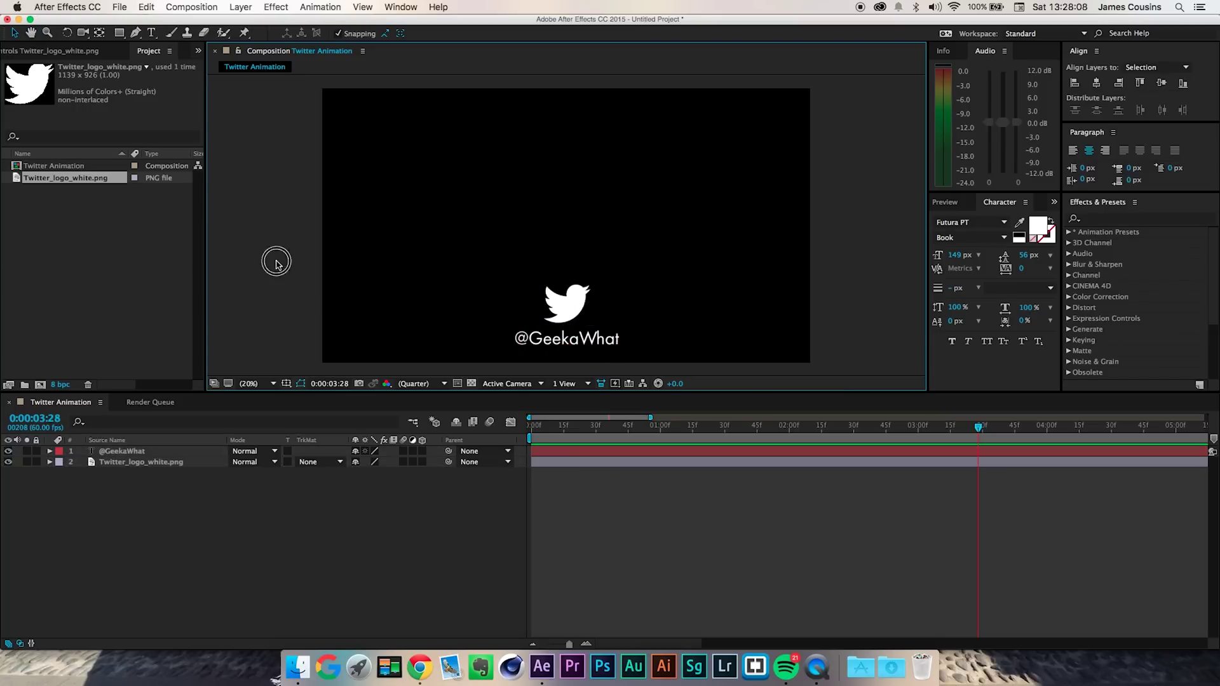
{"action": "left_click", "coordinate": [422, 451]}
{"action": "left_click", "coordinate": [422, 462]}
{"action": "left_click", "coordinate": [584, 297]}
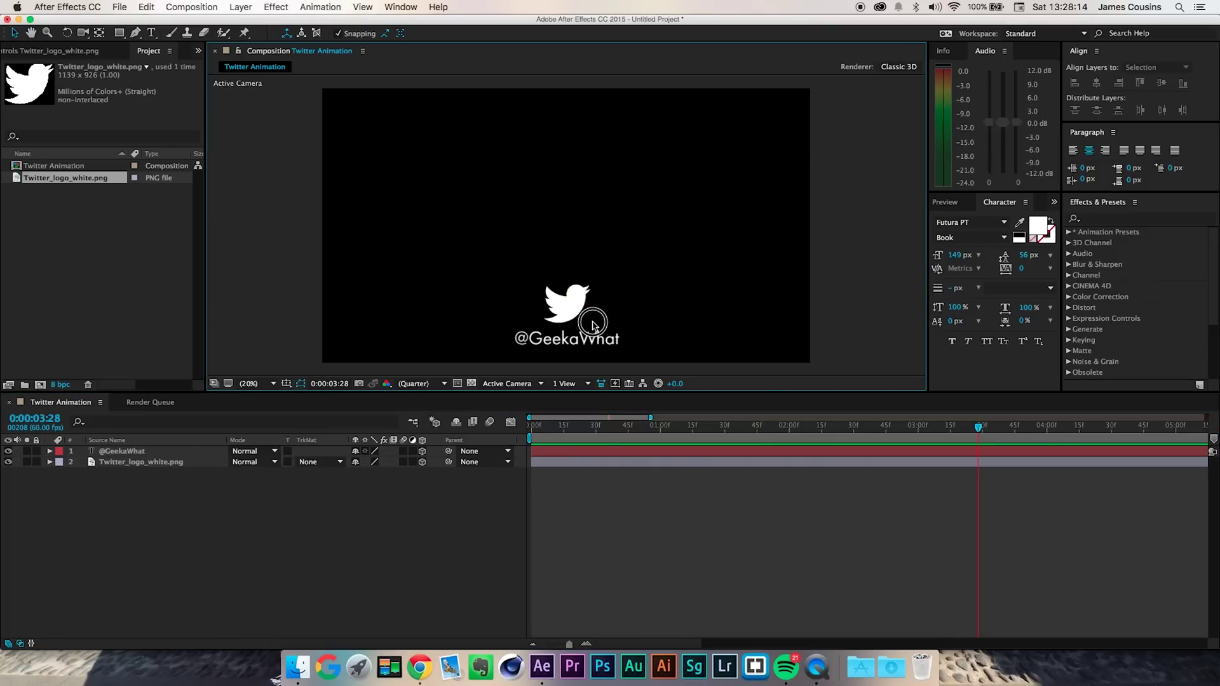
{"action": "left_click", "coordinate": [590, 326]}
{"action": "left_click", "coordinate": [589, 321]}
{"action": "left_click", "coordinate": [587, 355]}
{"action": "left_click", "coordinate": [578, 310]}
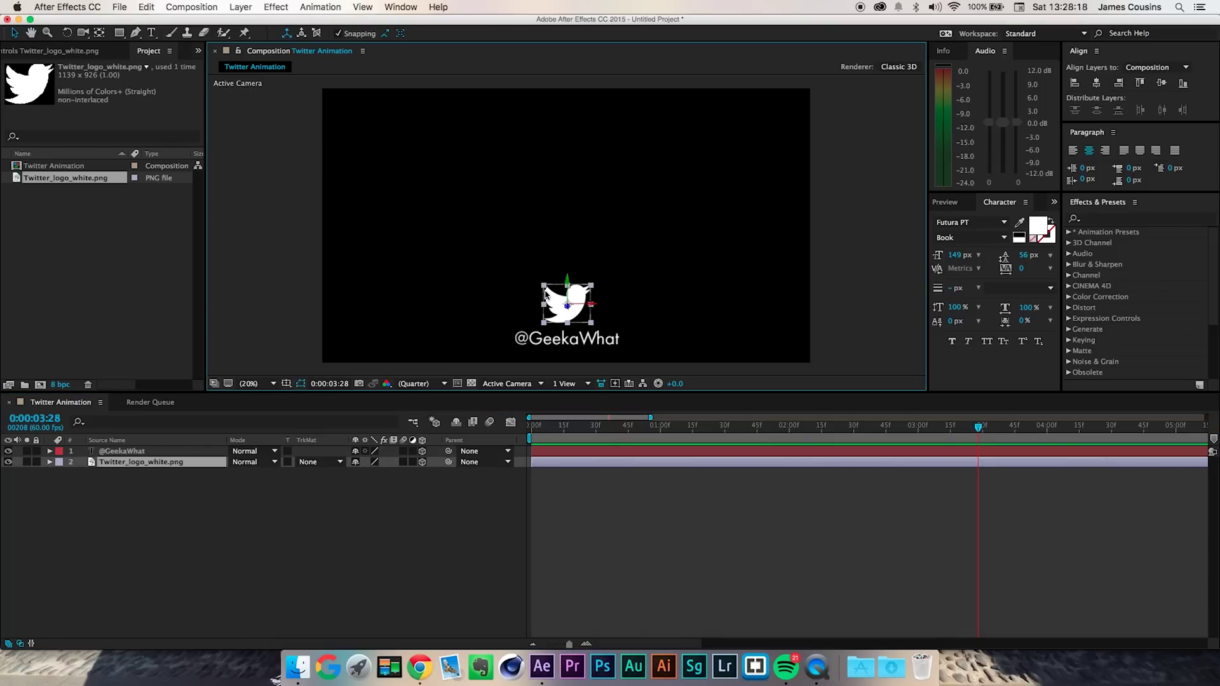
Restore live preview refresh and move the bird logo to the left of the text.
{"action": "key", "text": "Caps_Lock"}
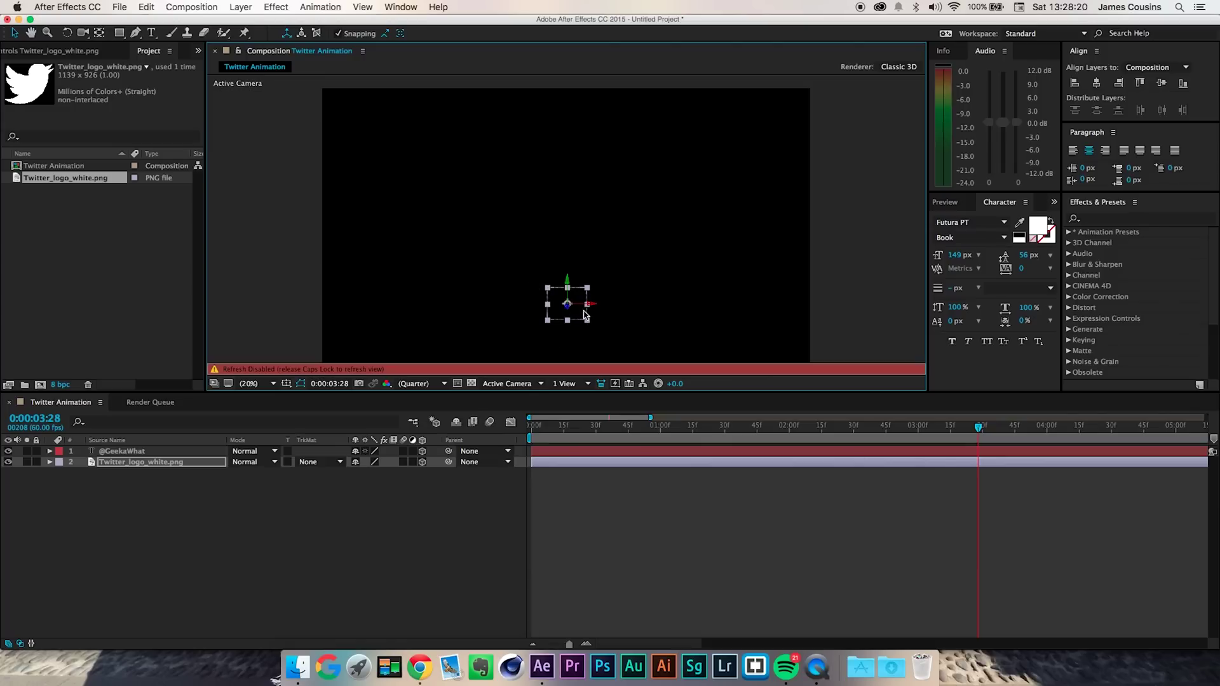
{"action": "key", "text": "Tab"}
{"action": "key", "text": "Caps_Lock"}
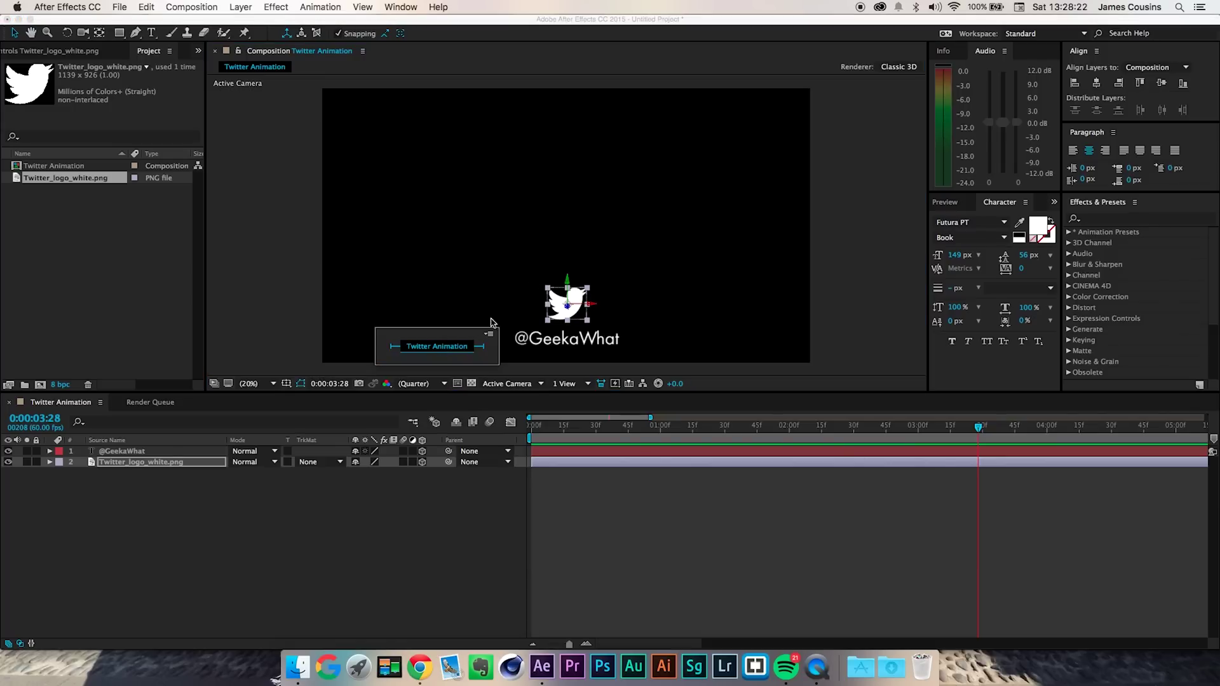
{"action": "left_click", "coordinate": [320, 333]}
{"action": "left_click_drag", "start_coordinate": [585, 310], "coordinate": [499, 334]}
{"action": "double_click", "coordinate": [562, 337]}
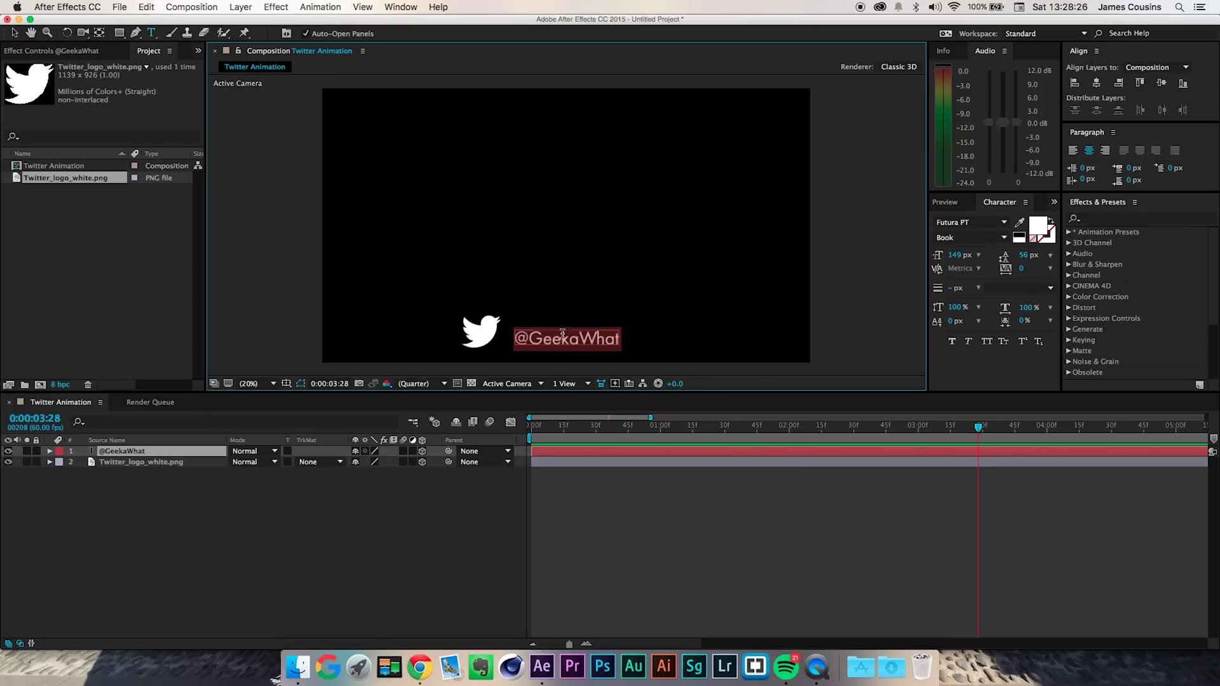
{"action": "left_click_drag", "start_coordinate": [960, 255], "coordinate": [992, 259]}
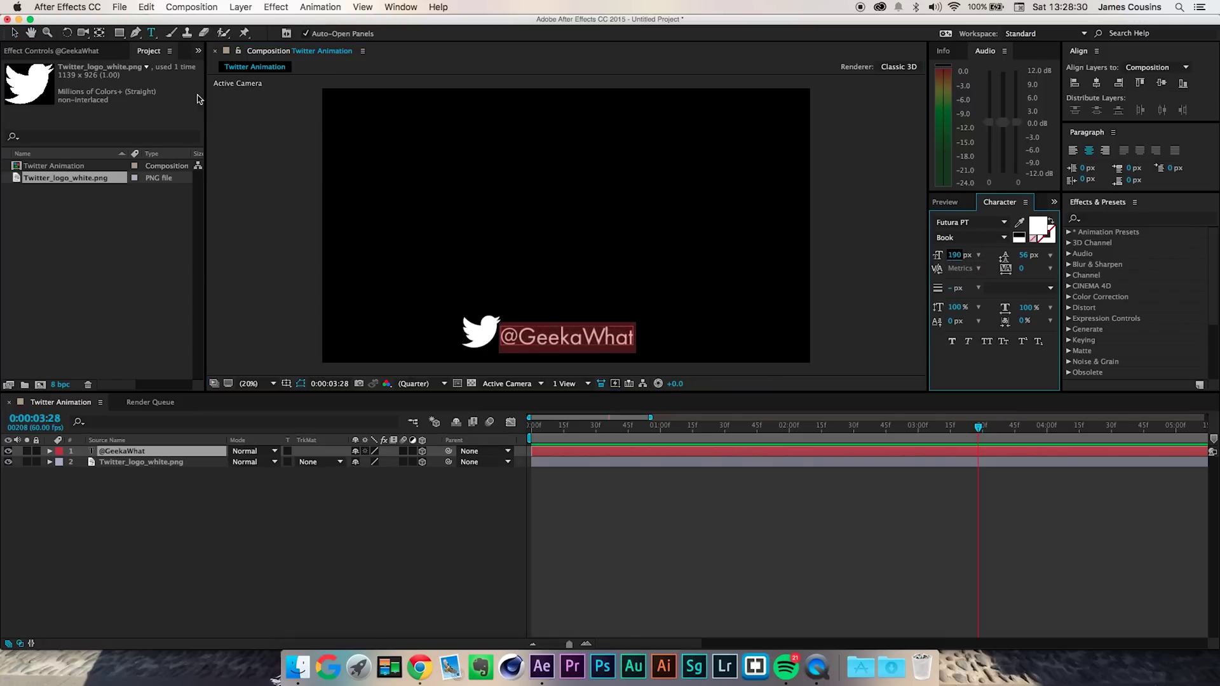
{"action": "left_click", "coordinate": [14, 33]}
Select the text and logo together and shift the pair slightly right.
{"action": "left_click", "coordinate": [610, 337]}
{"action": "left_click_drag", "start_coordinate": [611, 337], "coordinate": [619, 332]}
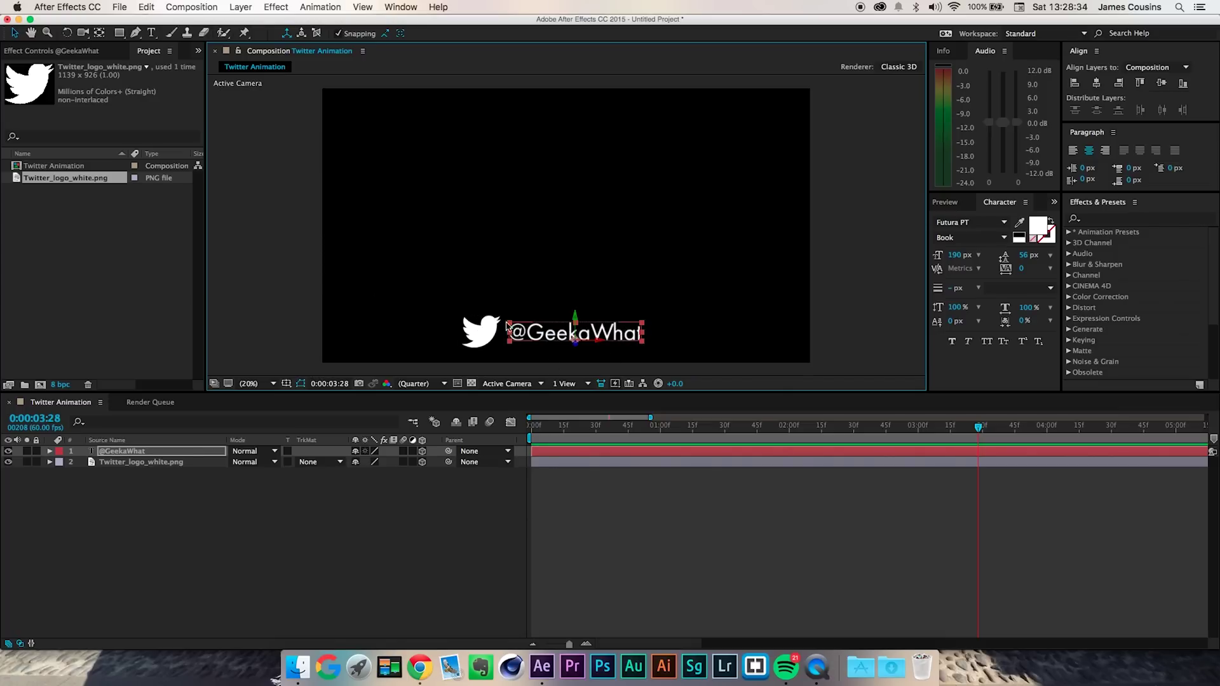
{"action": "left_click", "coordinate": [473, 337], "text": "shift"}
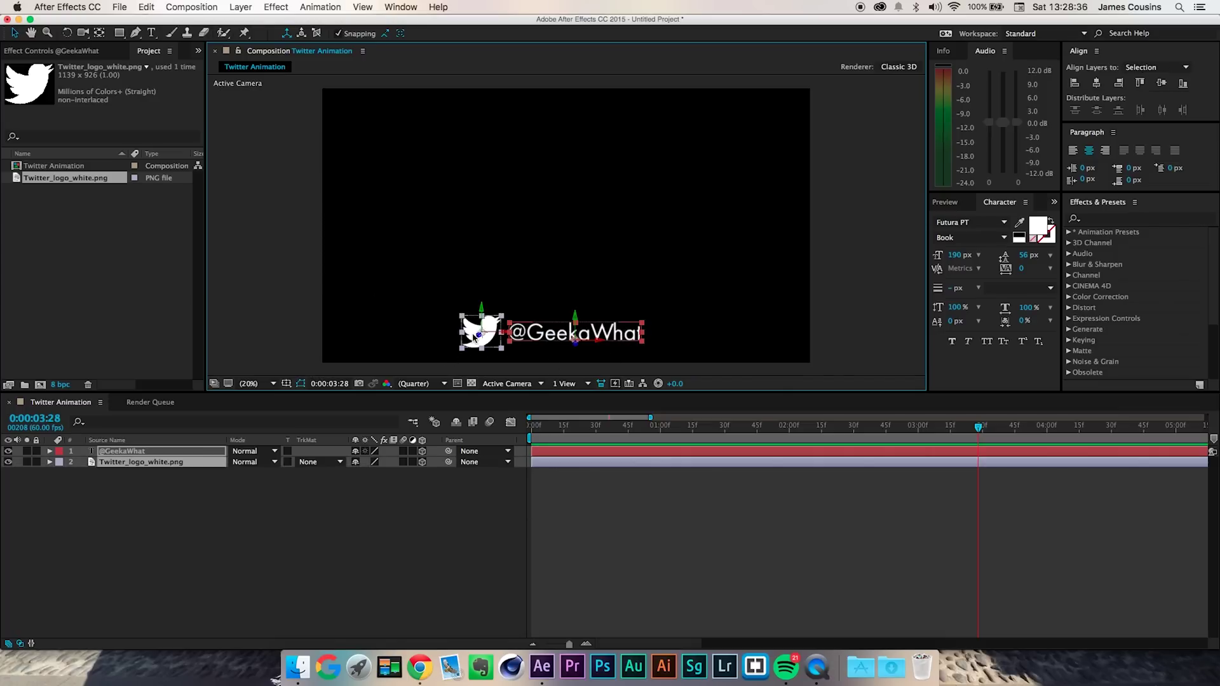
{"action": "left_click_drag", "start_coordinate": [483, 330], "coordinate": [494, 330]}
Create a Two-Node camera named Camera with Enable Depth of Field unchecked.
{"action": "left_click", "coordinate": [293, 518]}
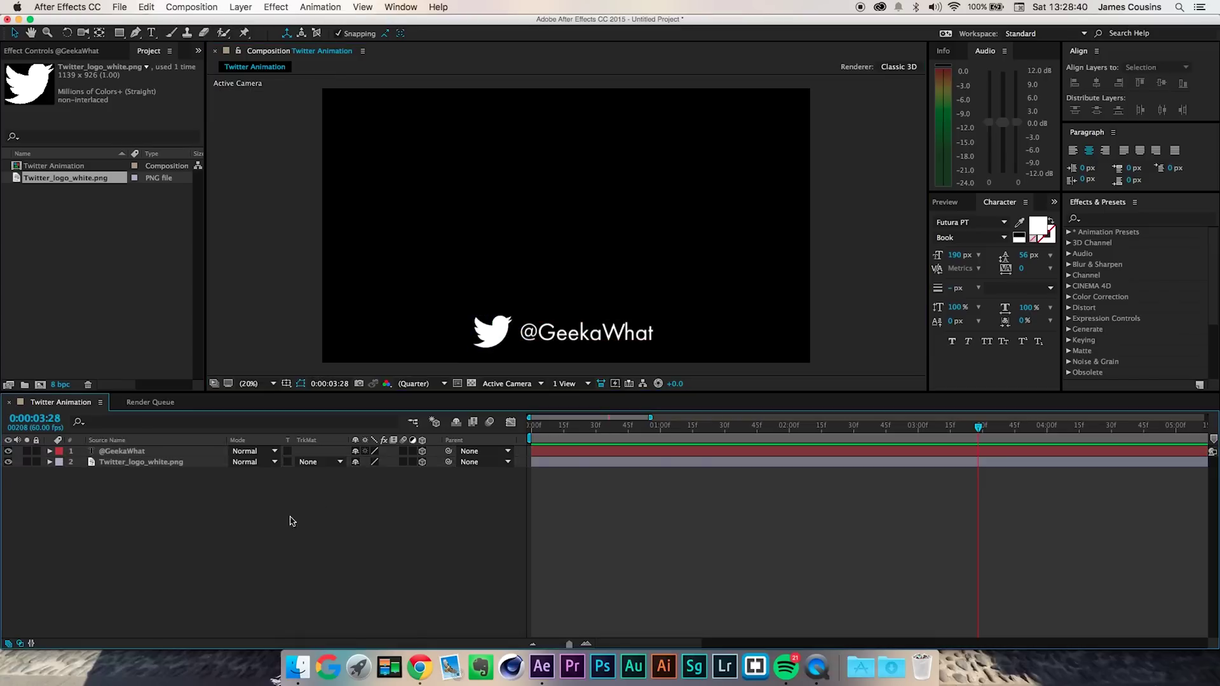
{"action": "right_click", "coordinate": [265, 523]}
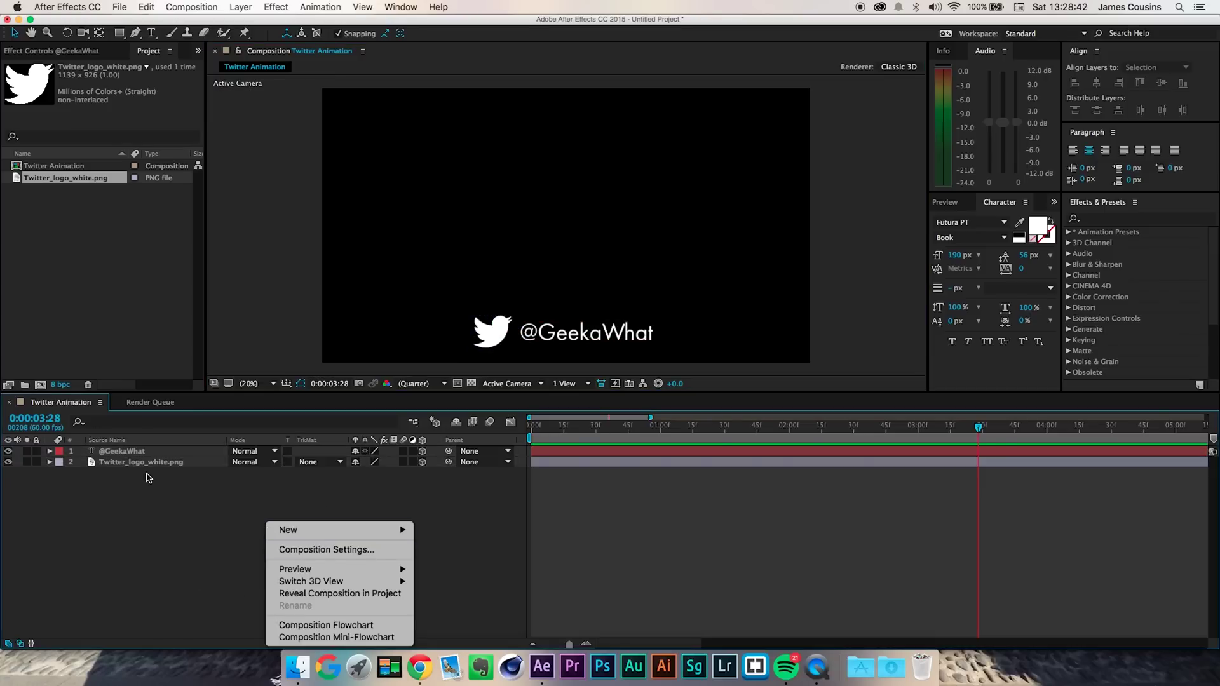
{"action": "left_click", "coordinate": [146, 511]}
{"action": "right_click", "coordinate": [139, 522]}
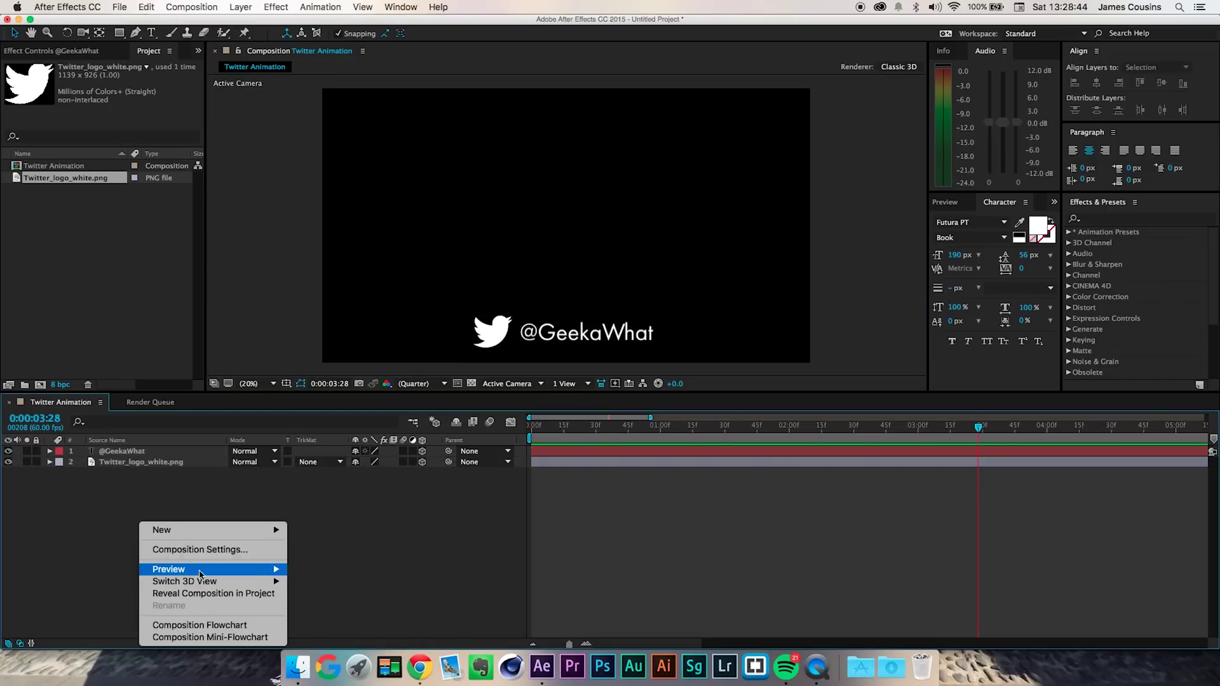
{"action": "mouse_move", "coordinate": [201, 532]}
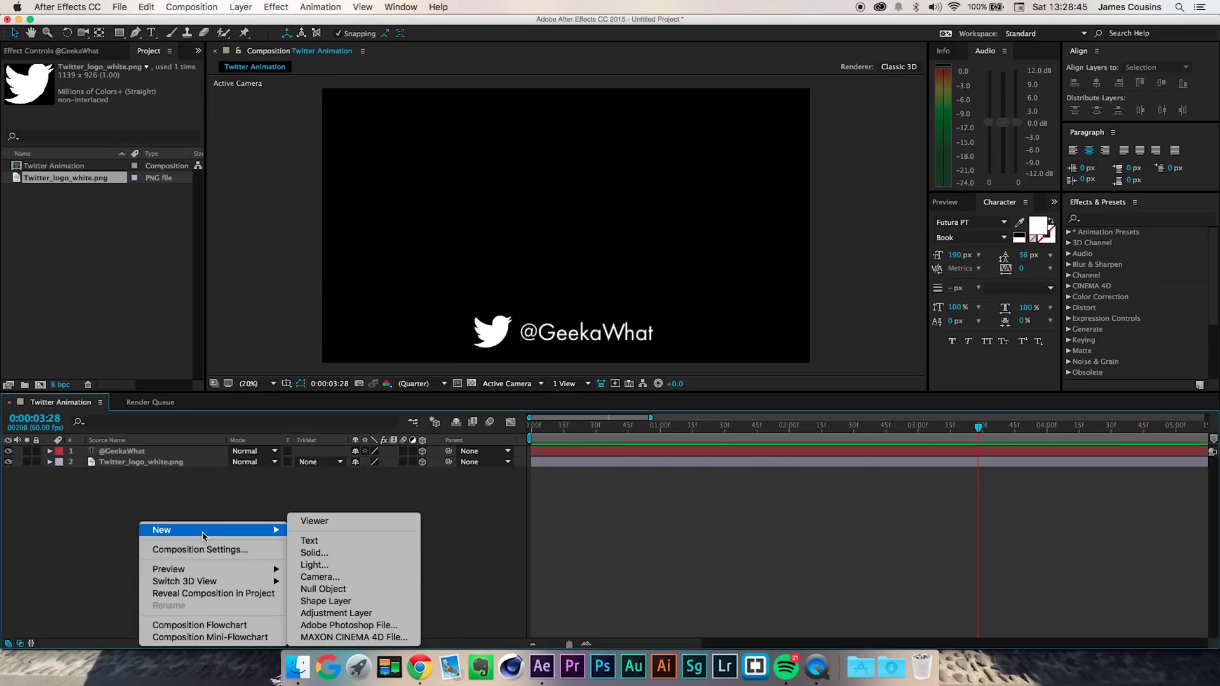
{"action": "left_click", "coordinate": [336, 578]}
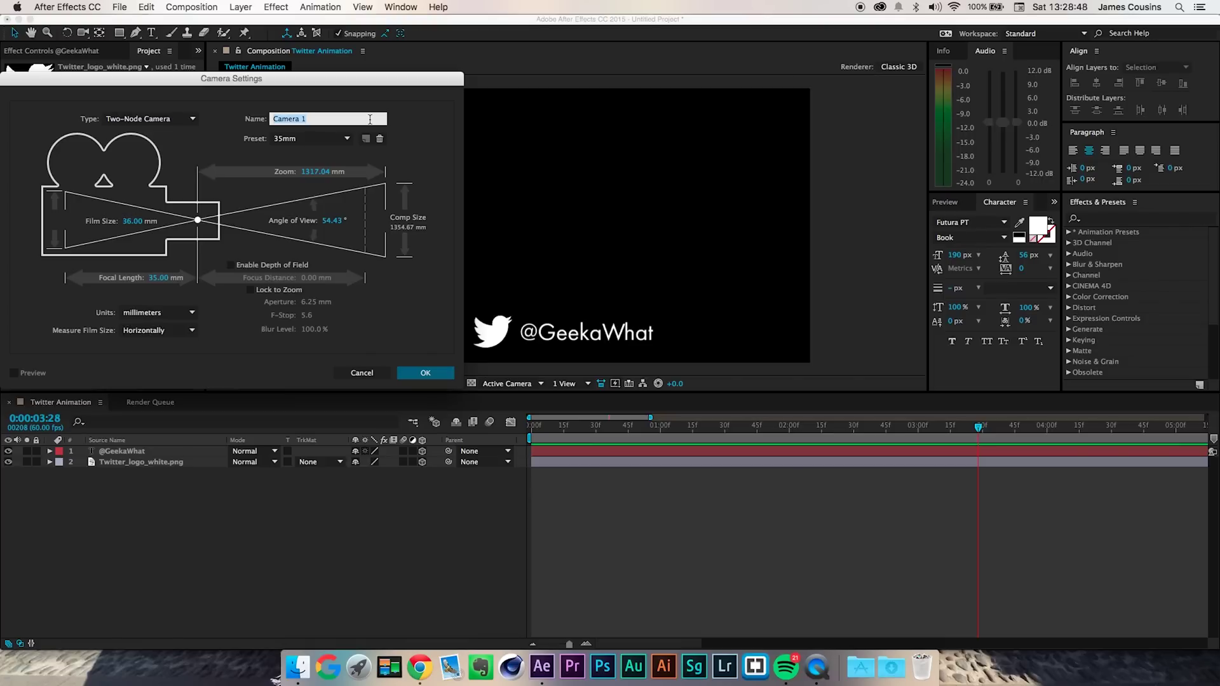
{"action": "left_click", "coordinate": [153, 121]}
{"action": "left_click", "coordinate": [136, 125]}
{"action": "left_click", "coordinate": [247, 271]}
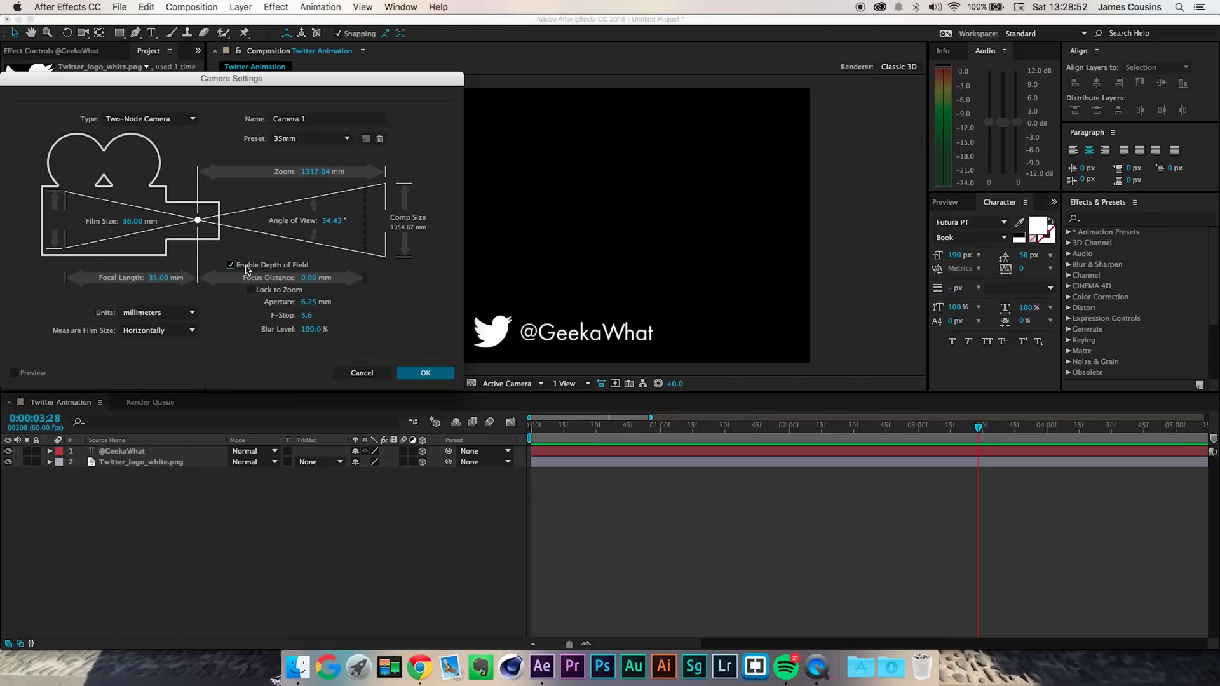
{"action": "left_click", "coordinate": [247, 269]}
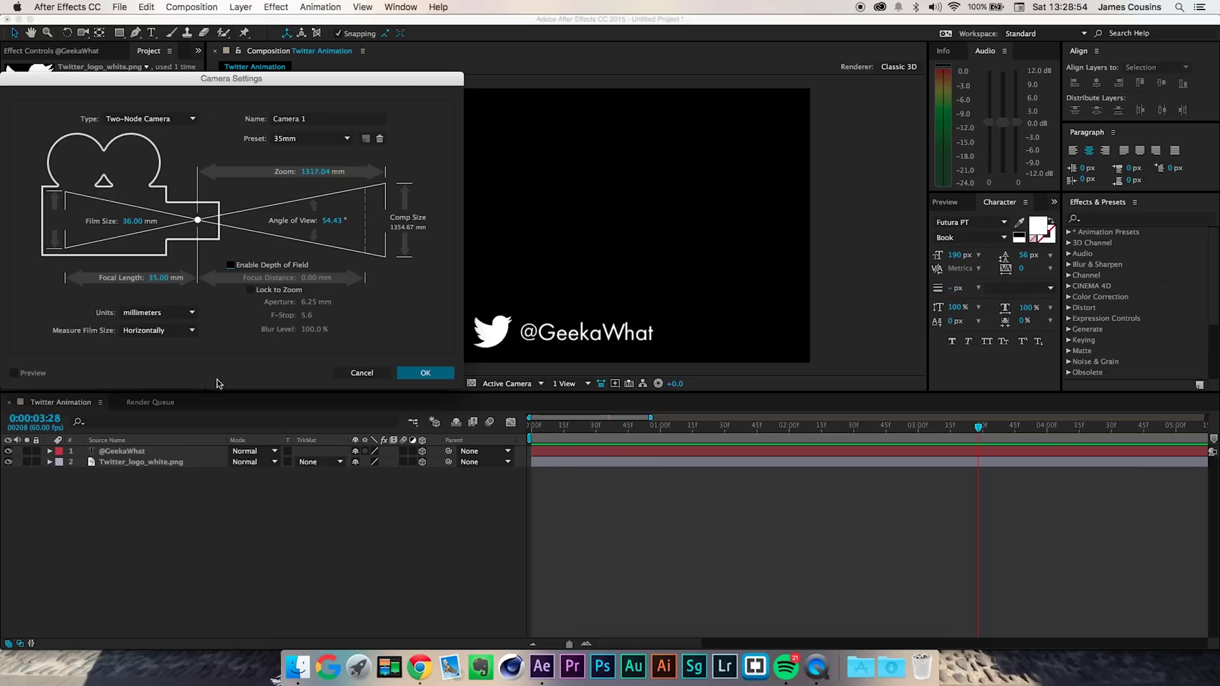
{"action": "double_click", "coordinate": [318, 120]}
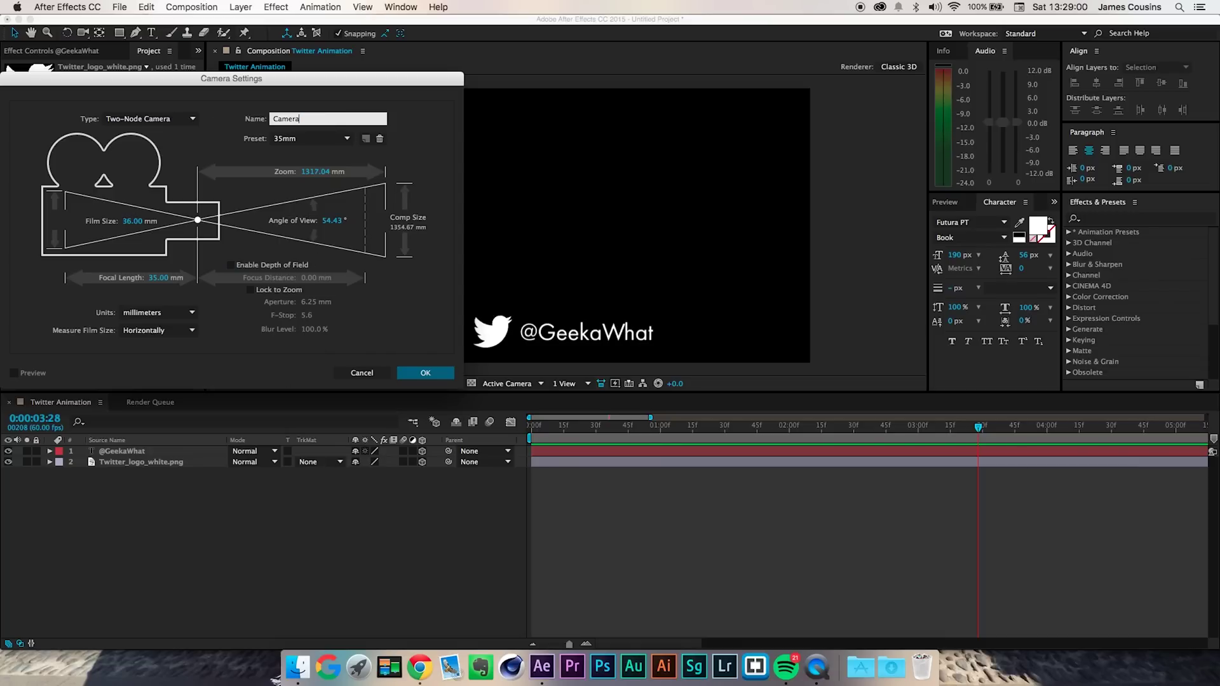
{"action": "key", "text": "Return"}
Keep the Camera layer at the top of the stack and select the logo layer.
{"action": "left_click_drag", "start_coordinate": [108, 453], "coordinate": [108, 493]}
{"action": "mouse_move", "coordinate": [125, 450]}
{"action": "left_mouse_down"}
{"action": "mouse_move", "coordinate": [109, 486]}
{"action": "mouse_move", "coordinate": [105, 448]}
{"action": "left_mouse_up"}
{"action": "left_click", "coordinate": [624, 485]}
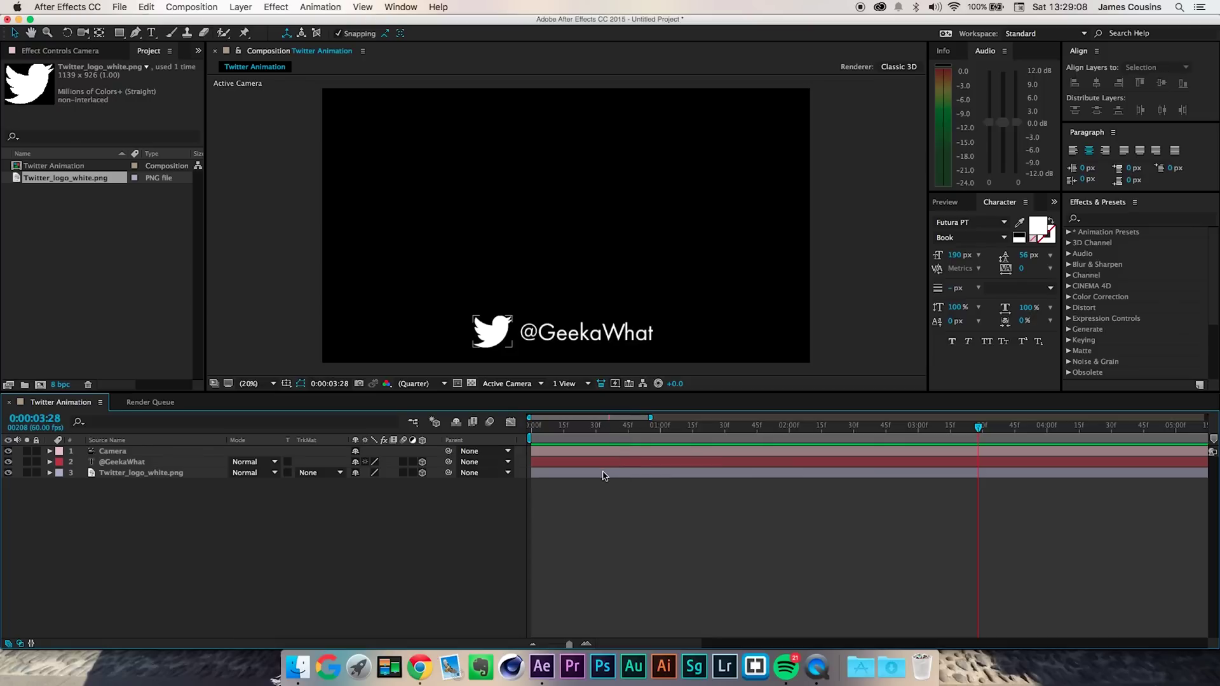
{"action": "left_click", "coordinate": [141, 452]}
{"action": "left_click", "coordinate": [145, 473]}
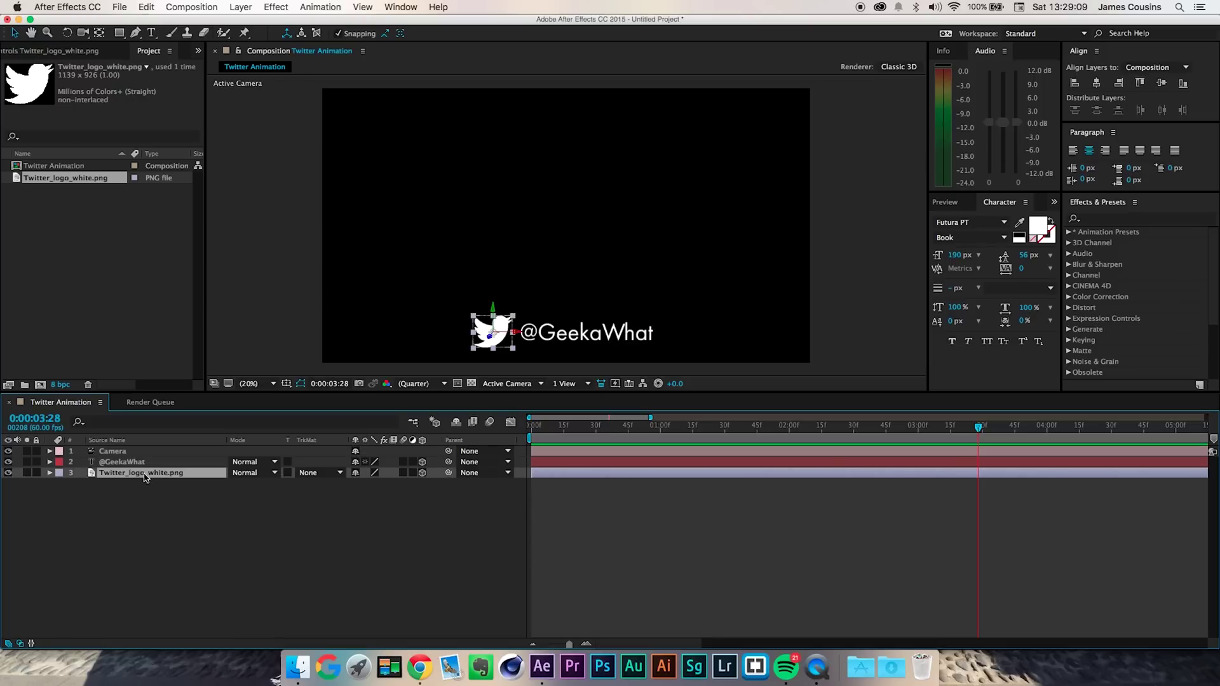
{"action": "left_click", "coordinate": [58, 473]}
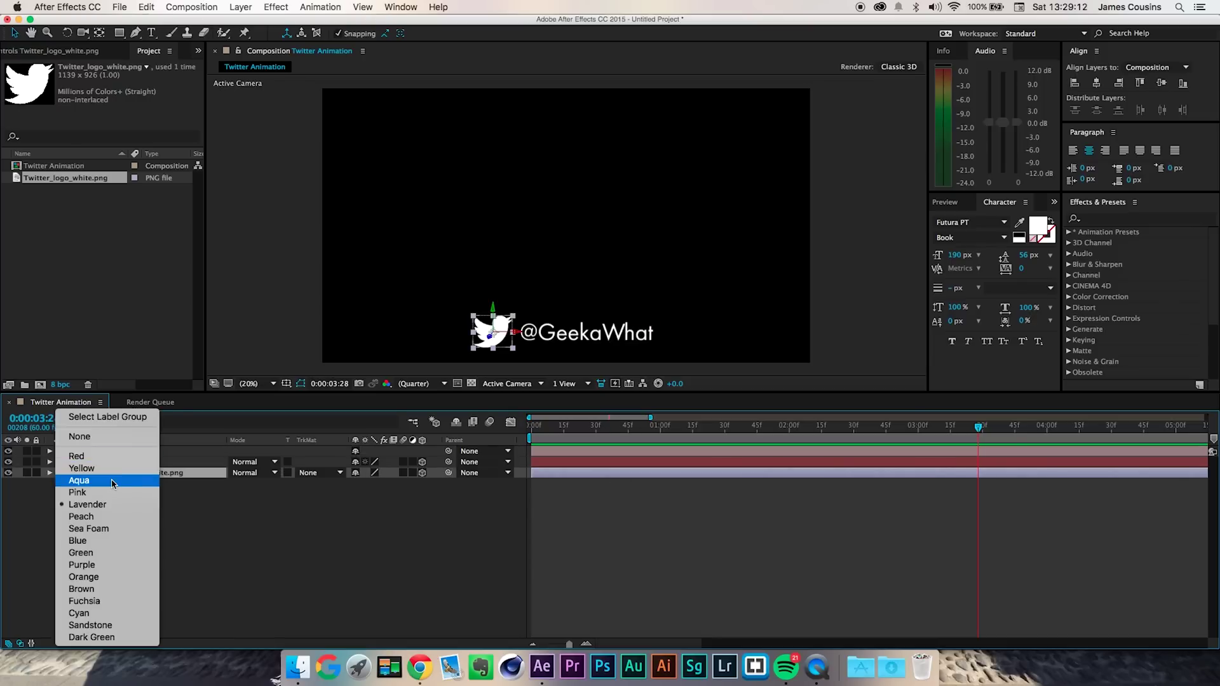
{"action": "left_click", "coordinate": [109, 540]}
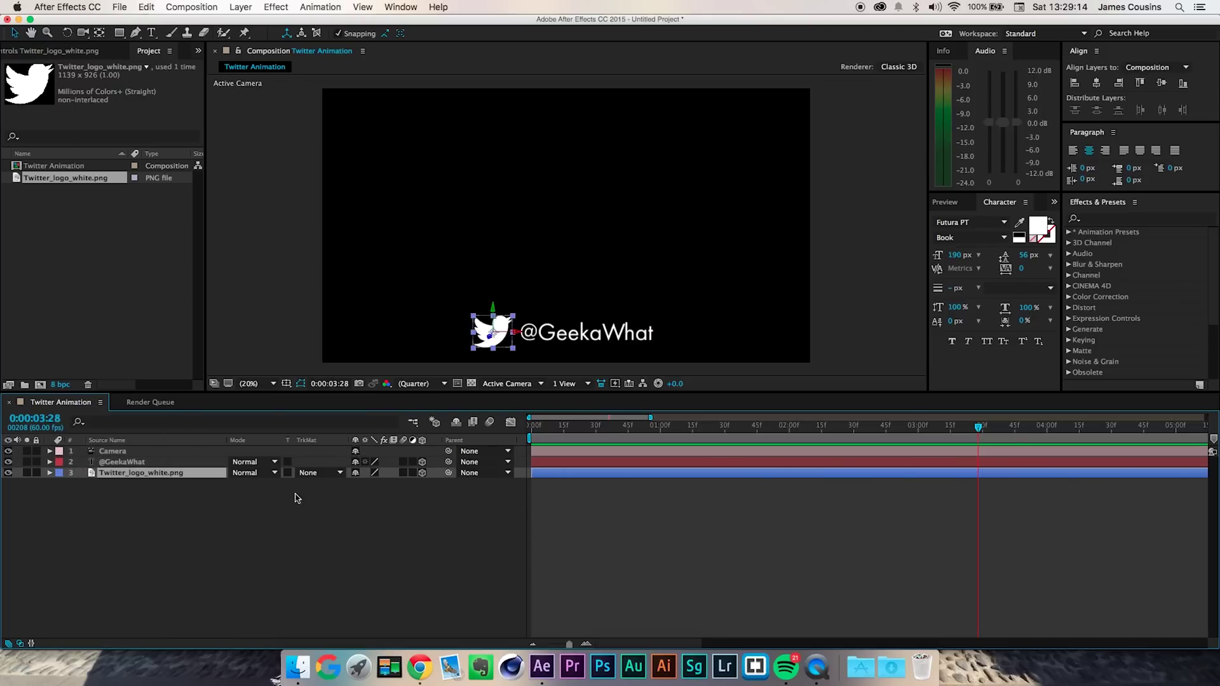
{"action": "left_click", "coordinate": [128, 452]}
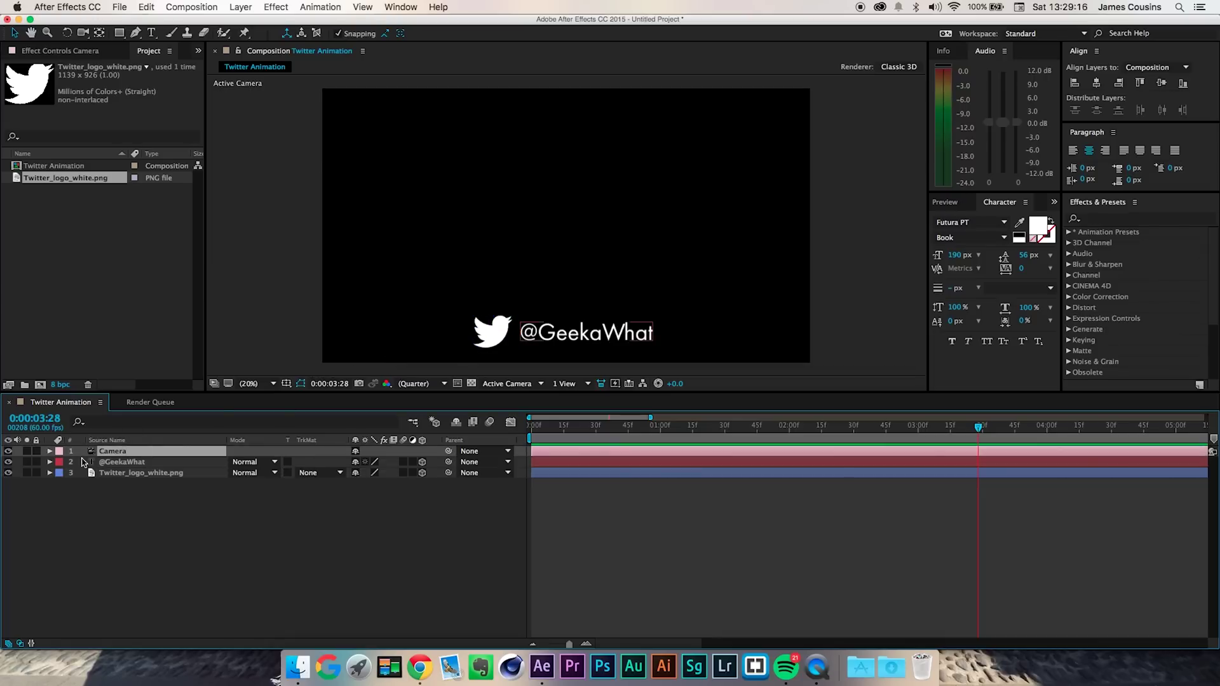
{"action": "left_click", "coordinate": [67, 462]}
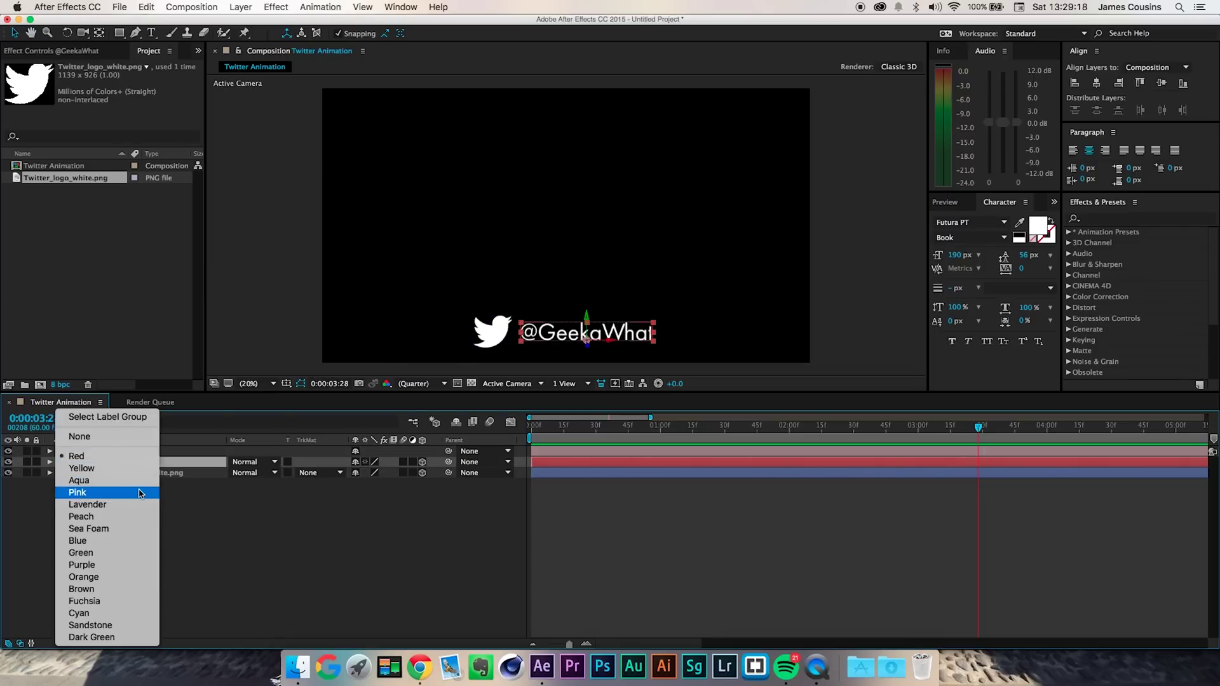
{"action": "left_click", "coordinate": [120, 626]}
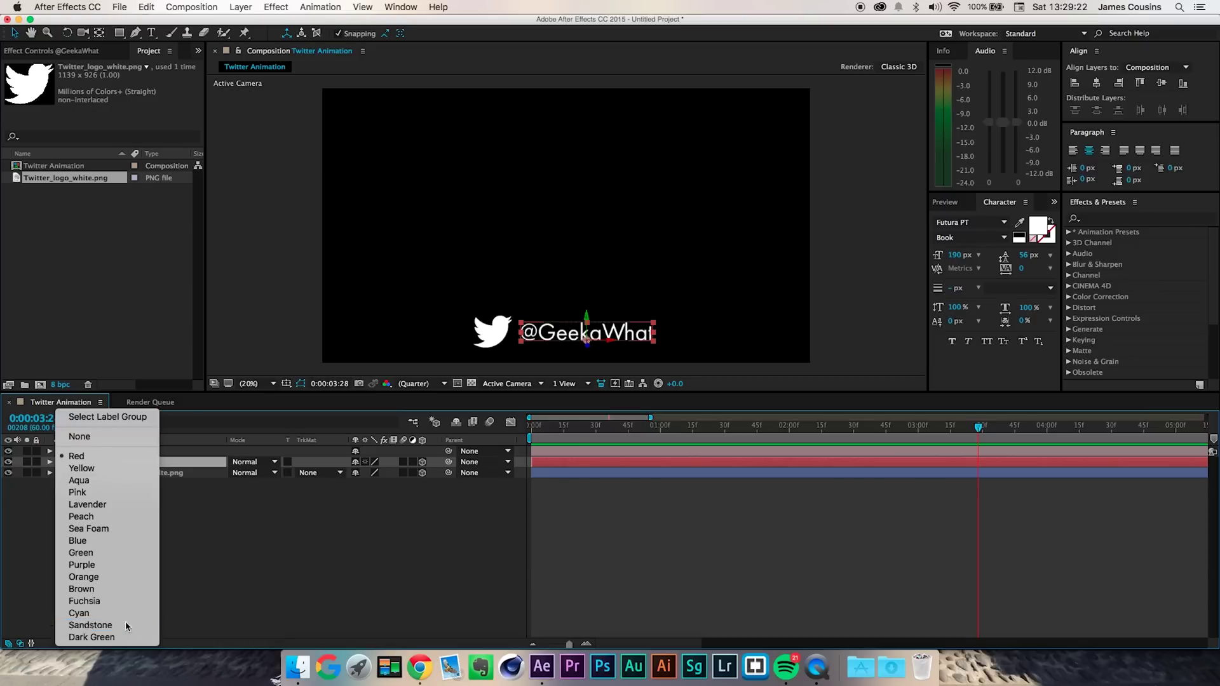
{"action": "left_click", "coordinate": [56, 462]}
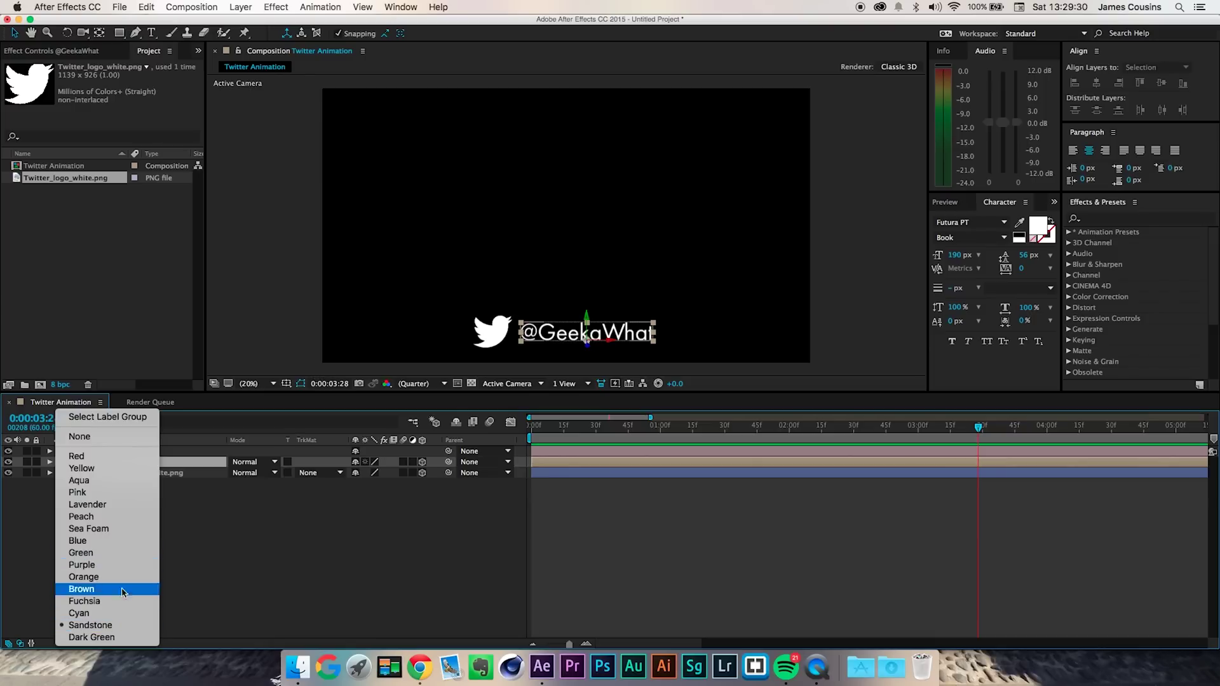
{"action": "left_click", "coordinate": [101, 613]}
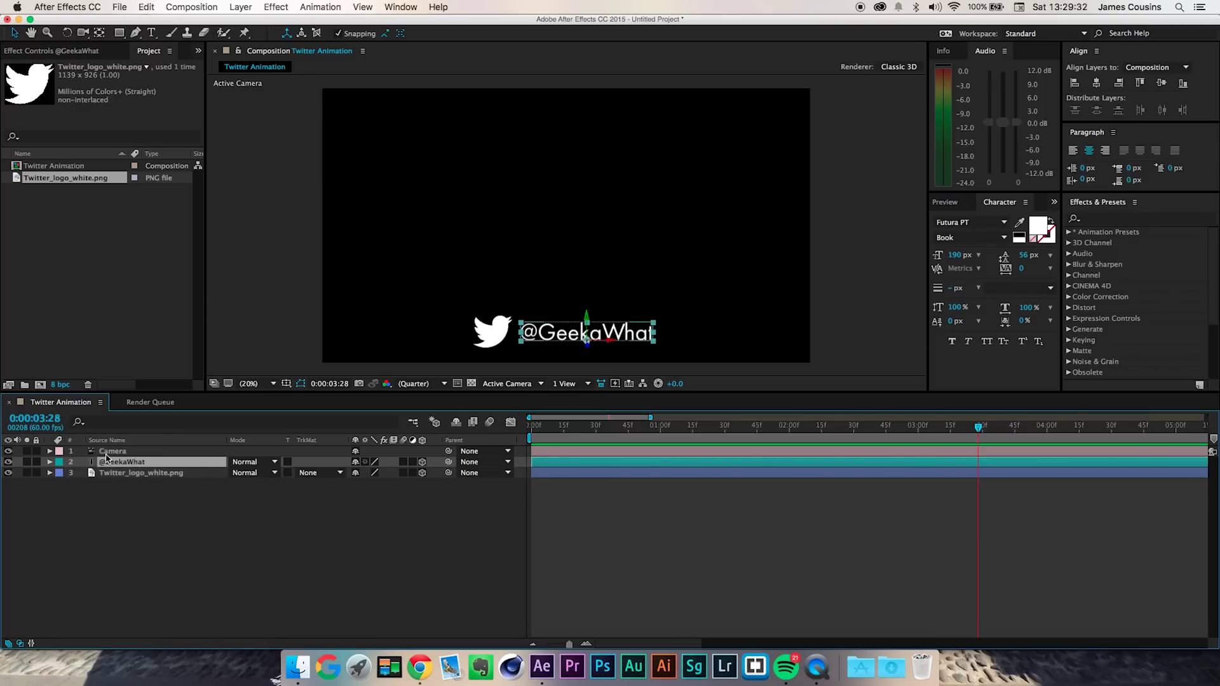
{"action": "left_click", "coordinate": [59, 453]}
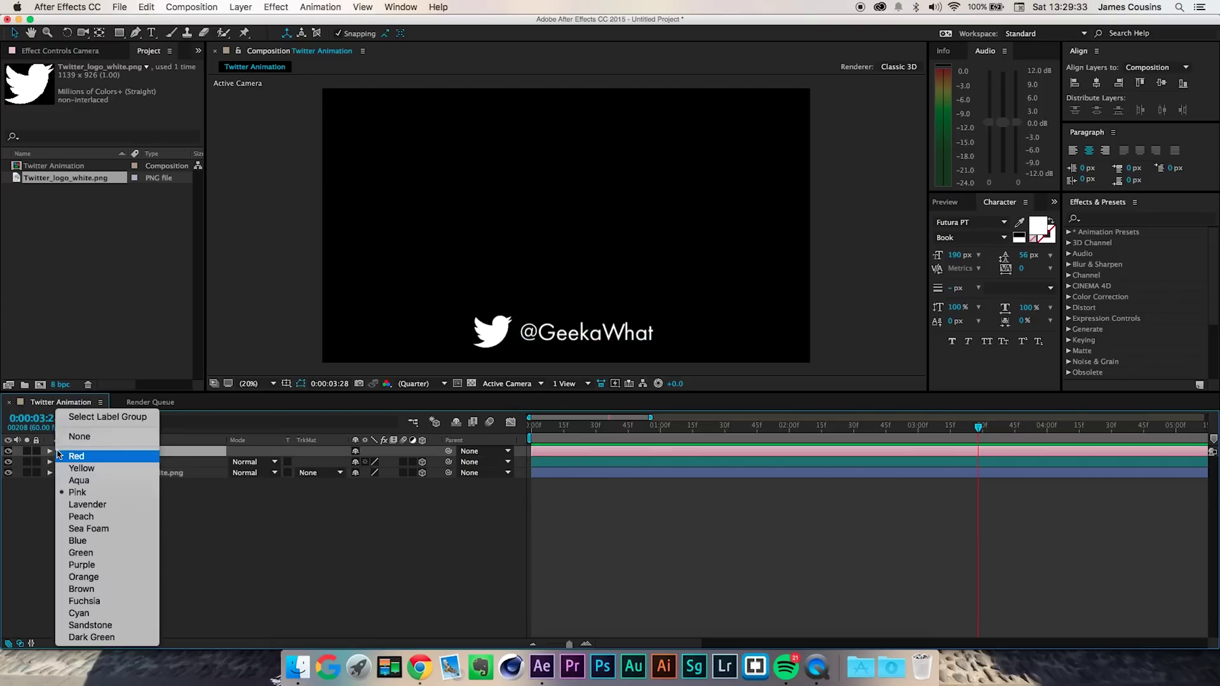
{"action": "left_click", "coordinate": [98, 456]}
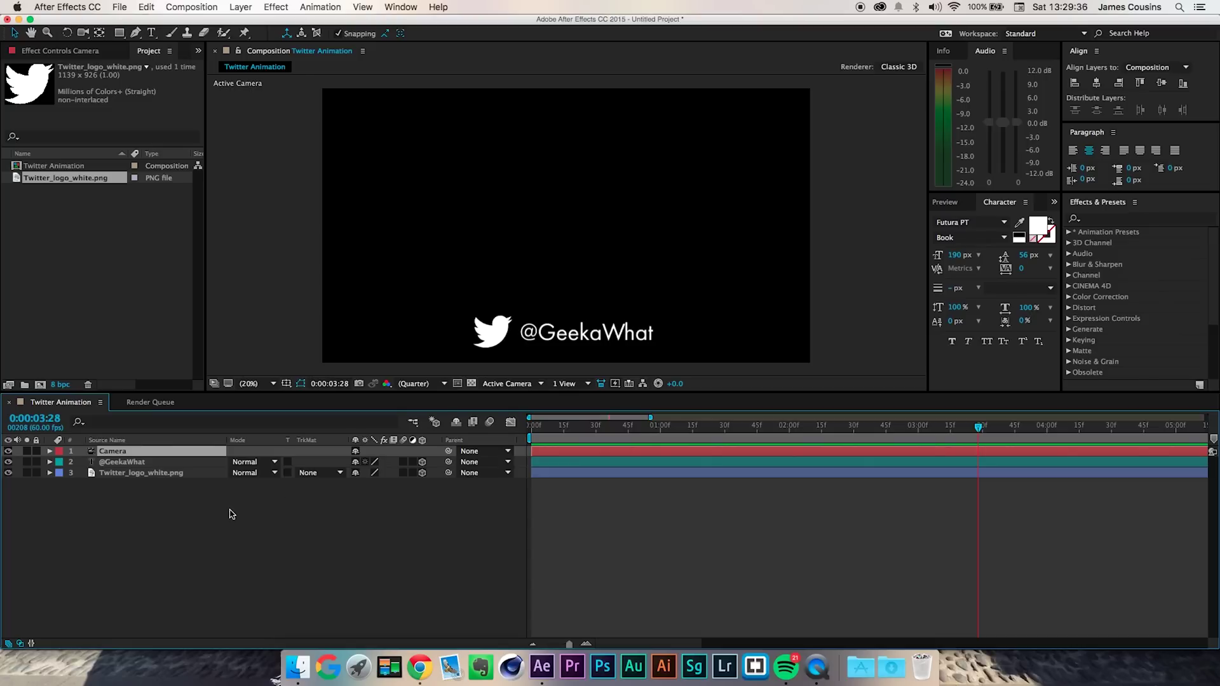
Select the Camera layer and twirl open its properties.
{"action": "left_click", "coordinate": [563, 326]}
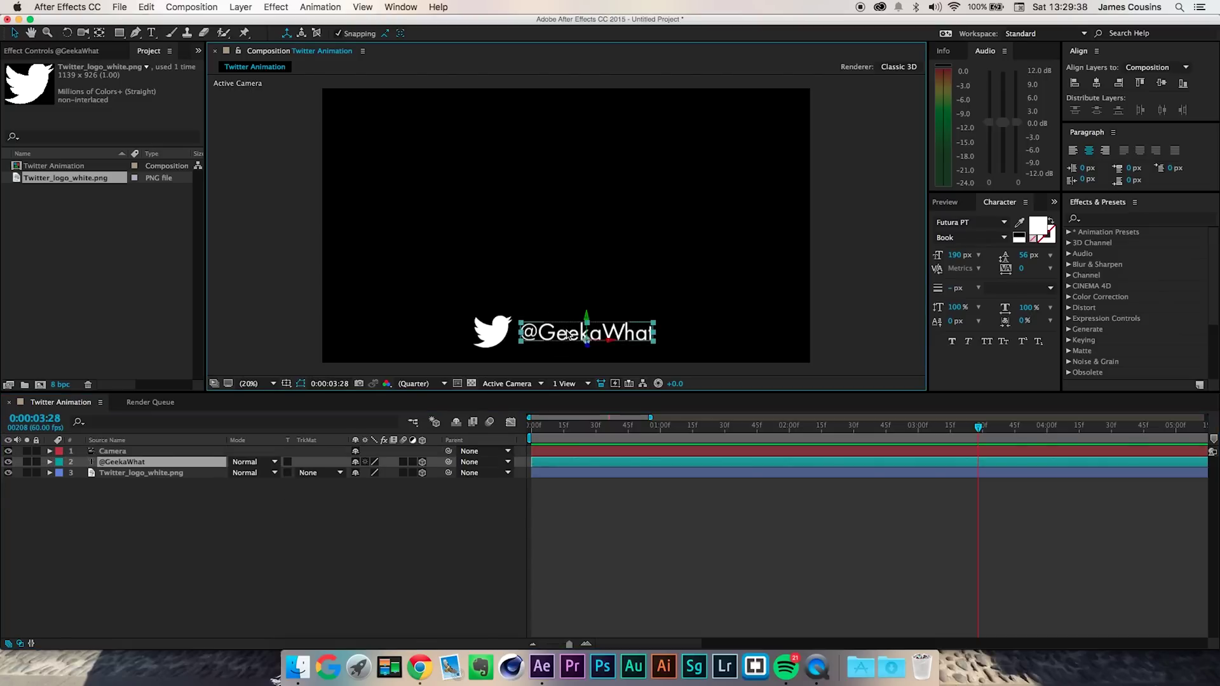
{"action": "left_click", "coordinate": [398, 566]}
{"action": "left_click", "coordinate": [146, 462]}
{"action": "left_click", "coordinate": [126, 453]}
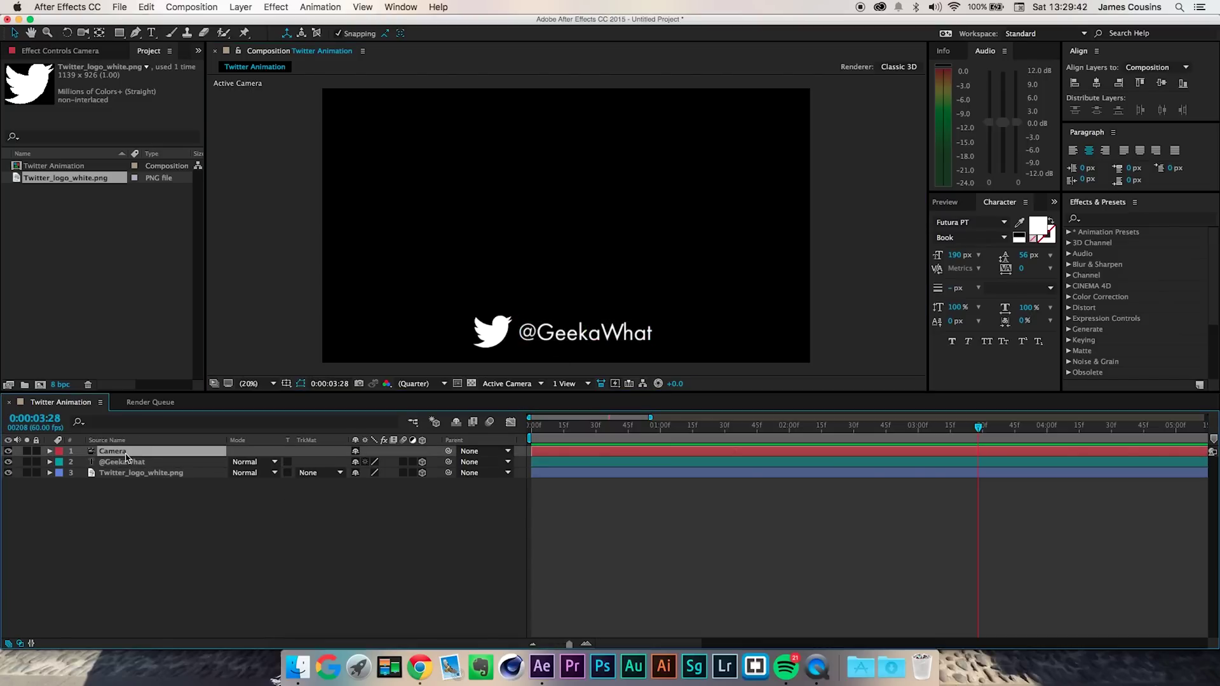
{"action": "left_click", "coordinate": [50, 452]}
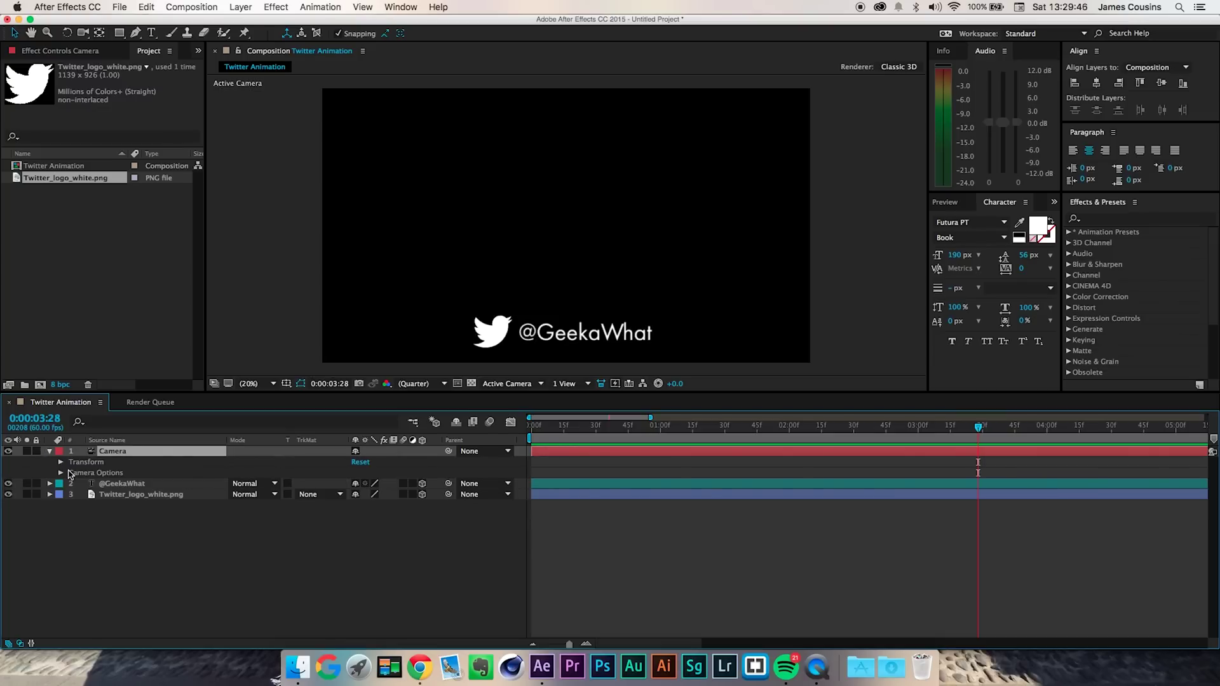
Show Camera Options and try a larger Zoom value, then undo it.
{"action": "left_click", "coordinate": [61, 474]}
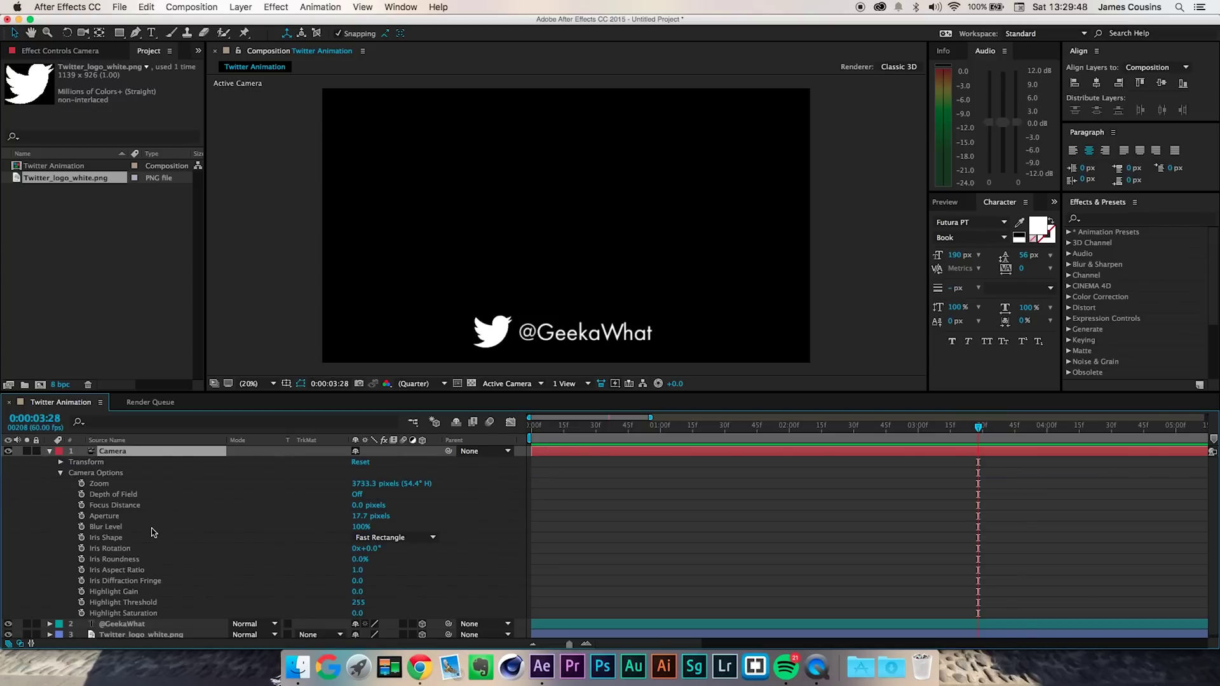
{"action": "scroll", "coordinate": [153, 533], "scroll_direction": "down", "scroll_amount": 1}
{"action": "left_click_drag", "start_coordinate": [356, 481], "coordinate": [604, 432]}
{"action": "key", "text": "super+z"}
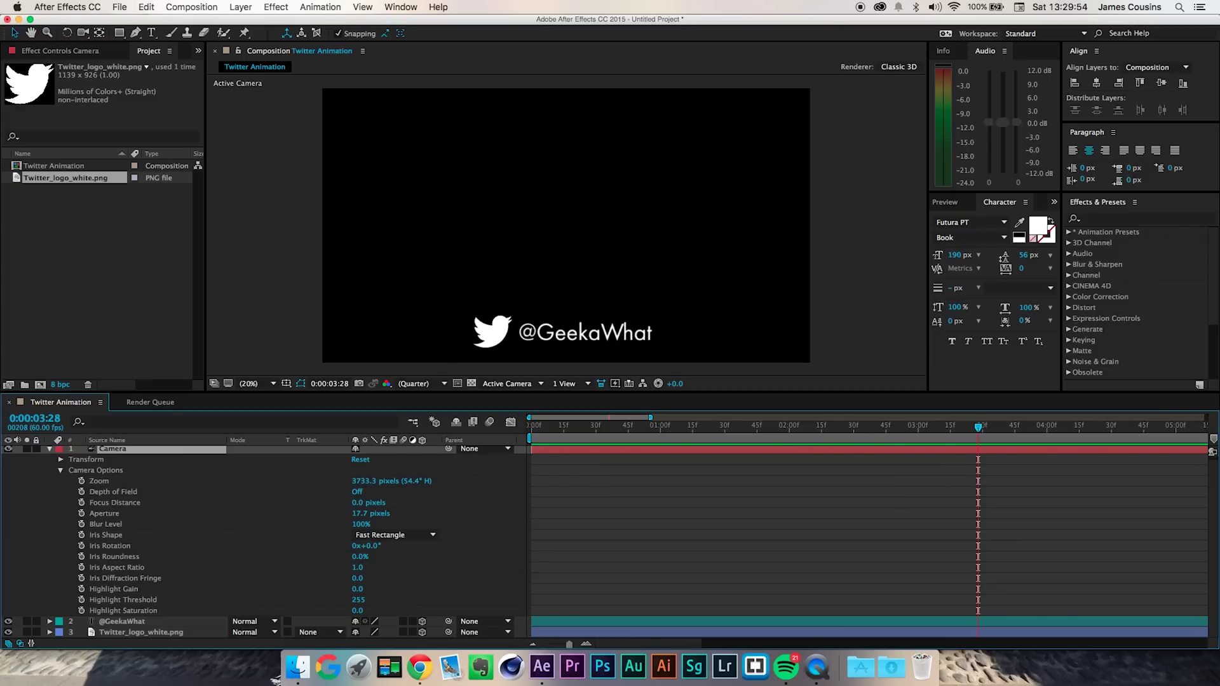
Try a larger Aperture, undo it, and reveal the Camera's Transform properties.
{"action": "scroll", "coordinate": [331, 479], "scroll_direction": "up", "scroll_amount": 1}
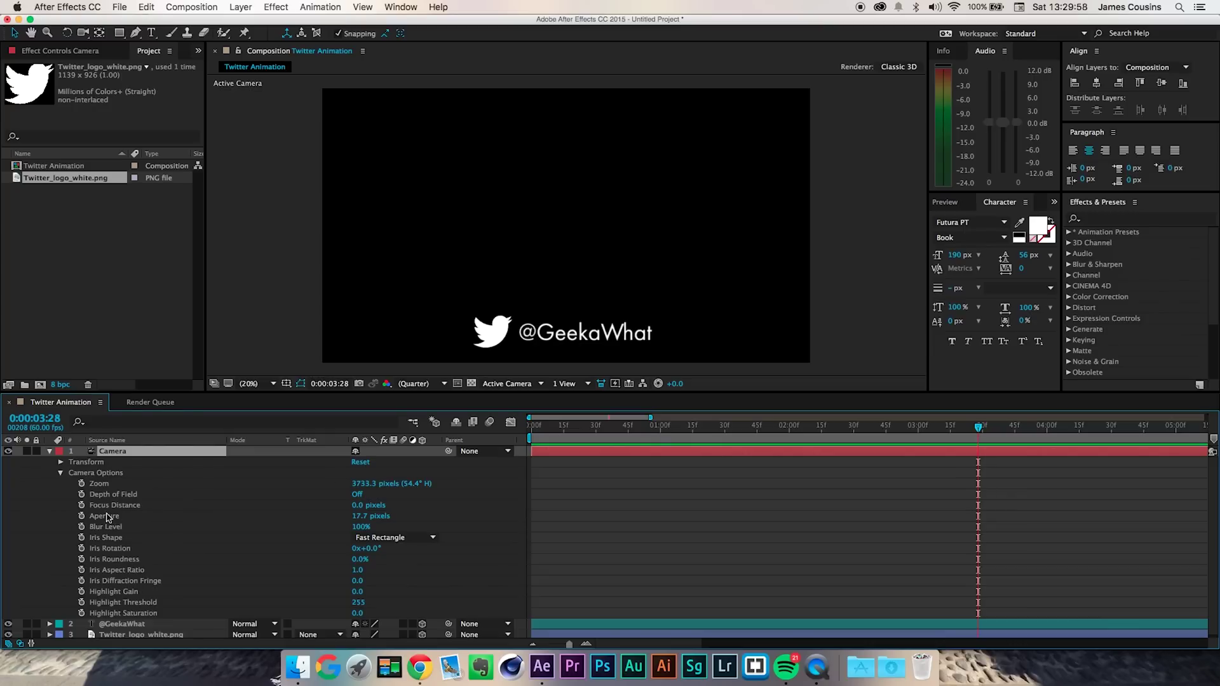
{"action": "left_click", "coordinate": [105, 516]}
{"action": "left_click_drag", "start_coordinate": [366, 516], "coordinate": [673, 516]}
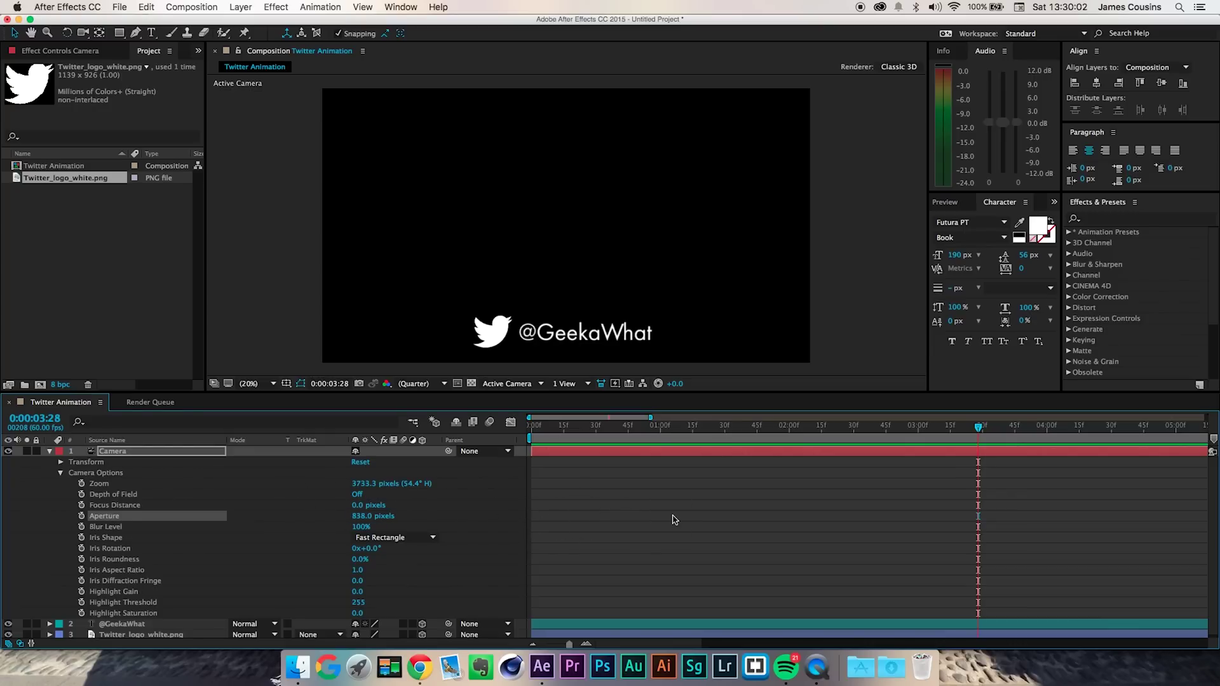
{"action": "key", "text": "super+z"}
{"action": "scroll", "coordinate": [292, 600], "scroll_direction": "down", "scroll_amount": 1}
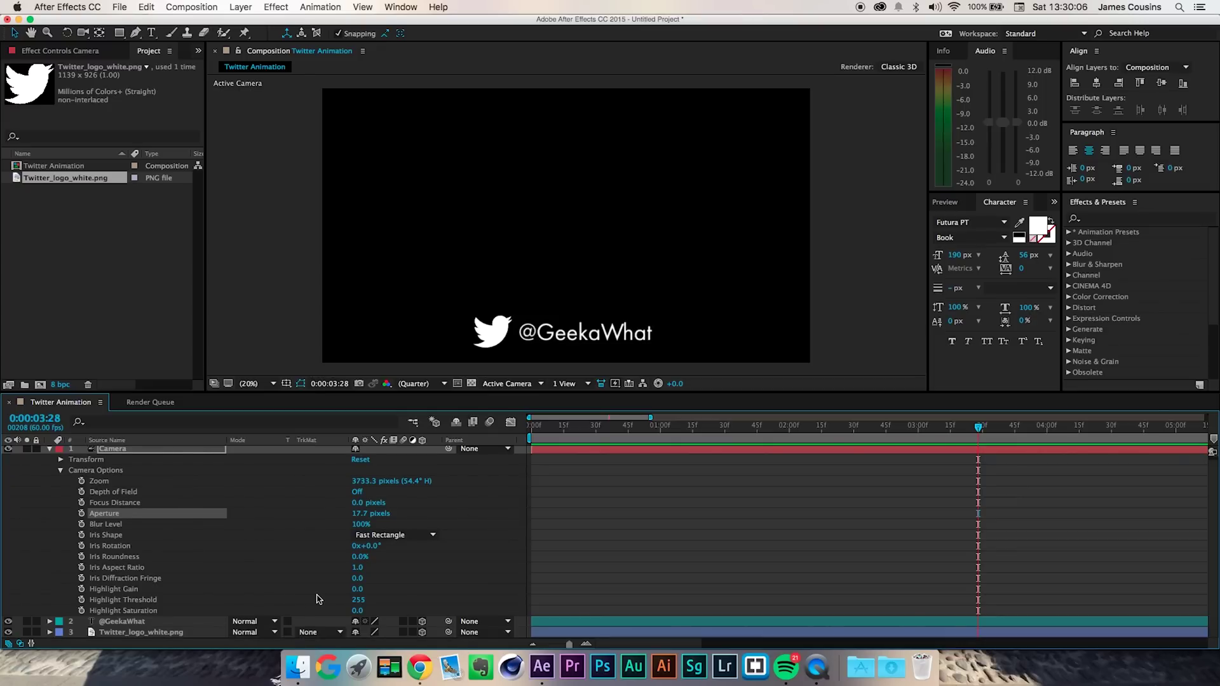
{"action": "scroll", "coordinate": [319, 599], "scroll_direction": "up", "scroll_amount": 1}
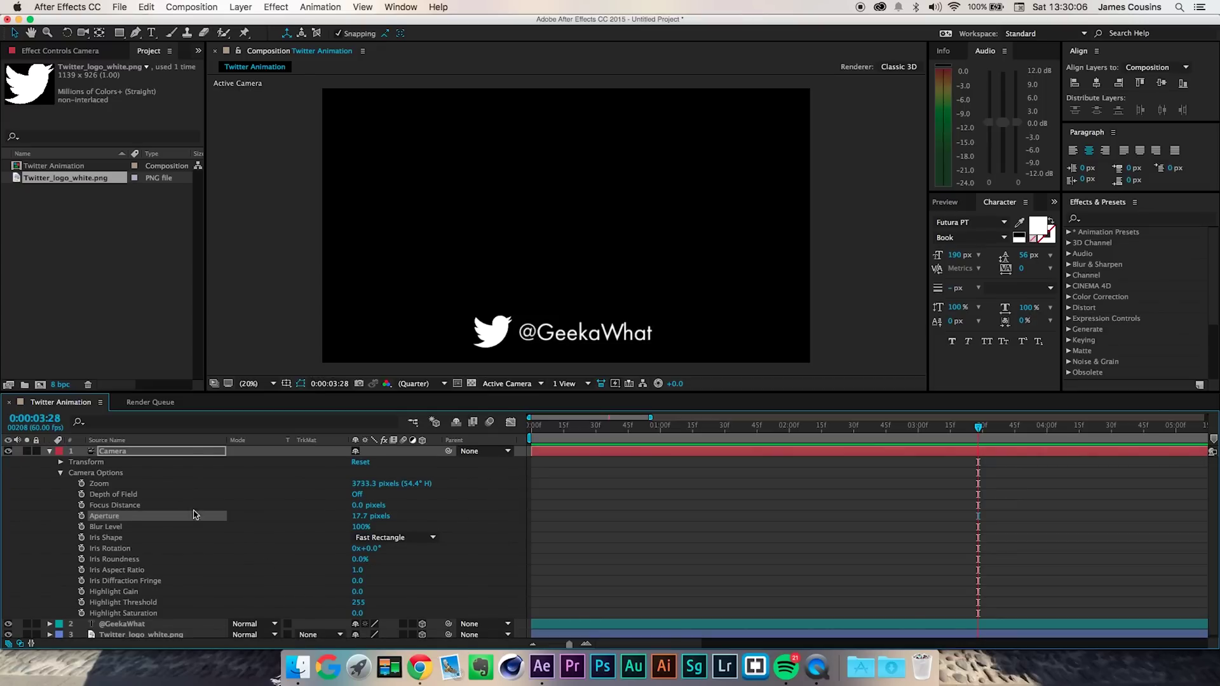
{"action": "left_click", "coordinate": [61, 462]}
{"action": "scroll", "coordinate": [105, 500], "scroll_direction": "down", "scroll_amount": 2}
Test tilting the camera with X Rotation, then undo it.
{"action": "left_click", "coordinate": [60, 516]}
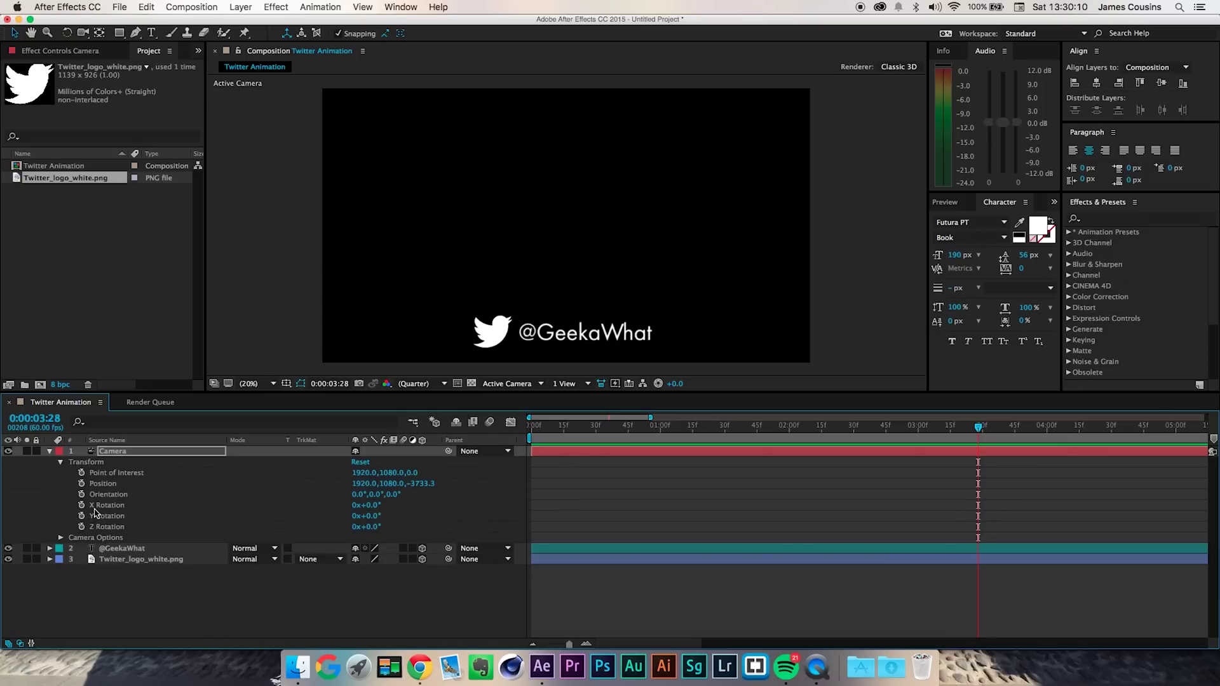
{"action": "left_click", "coordinate": [126, 506]}
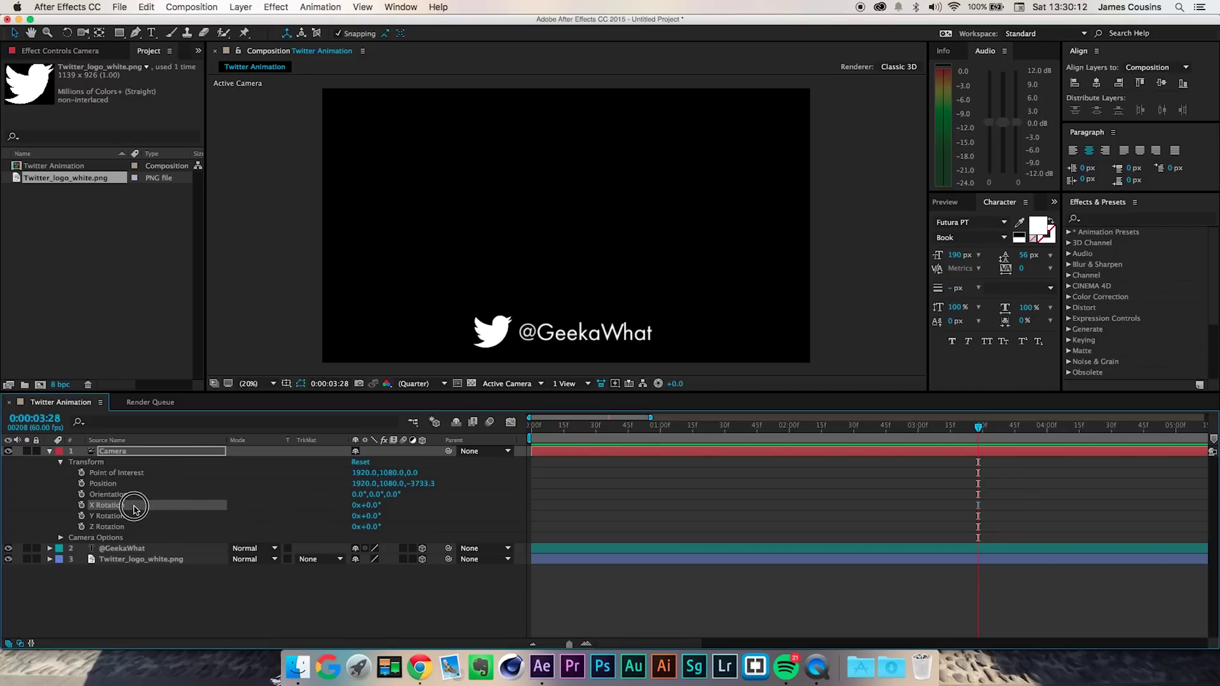
{"action": "mouse_move", "coordinate": [353, 506]}
{"action": "left_mouse_down"}
{"action": "mouse_move", "coordinate": [427, 506]}
{"action": "mouse_move", "coordinate": [343, 498]}
{"action": "mouse_move", "coordinate": [366, 500]}
{"action": "left_mouse_up"}
{"action": "key", "text": "F2"}
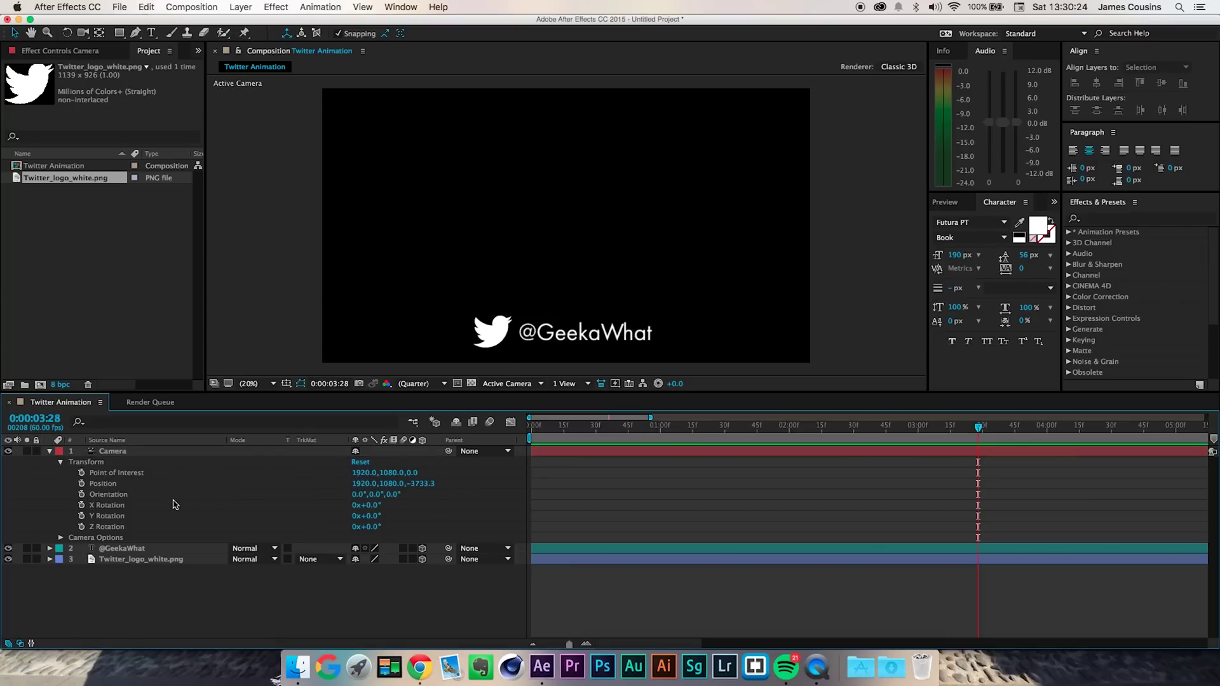
Test Y Rotation swings, undo rotations back to 0°, and return to 0:00:00:00.
{"action": "left_click", "coordinate": [229, 516]}
{"action": "left_click_drag", "start_coordinate": [363, 515], "coordinate": [459, 386]}
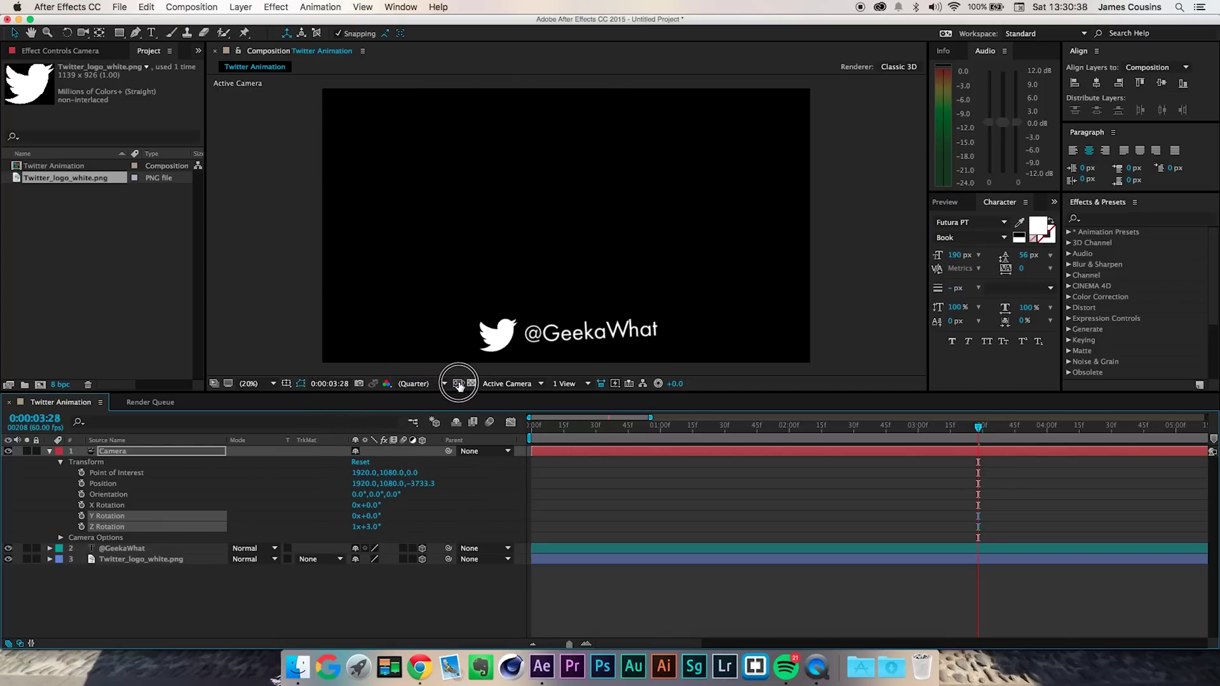
{"action": "key", "text": "super+z"}
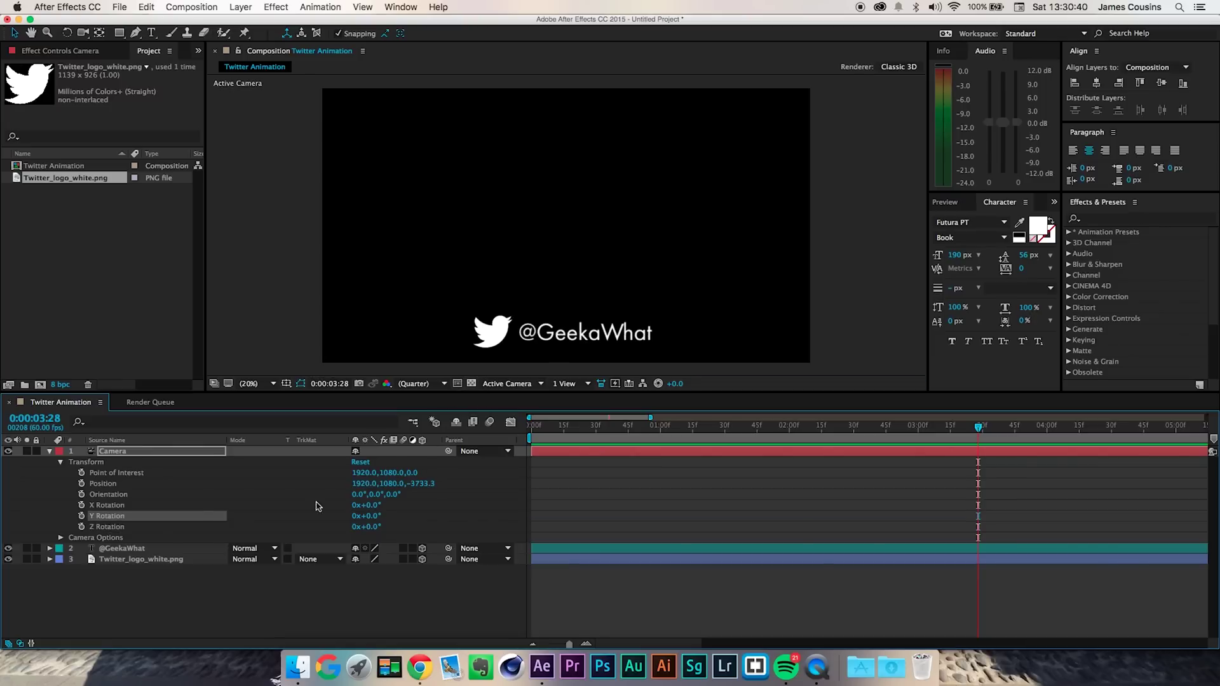
{"action": "left_click", "coordinate": [115, 506]}
{"action": "mouse_move", "coordinate": [366, 520]}
{"action": "left_mouse_down"}
{"action": "mouse_move", "coordinate": [391, 512]}
{"action": "mouse_move", "coordinate": [380, 519]}
{"action": "left_mouse_up"}
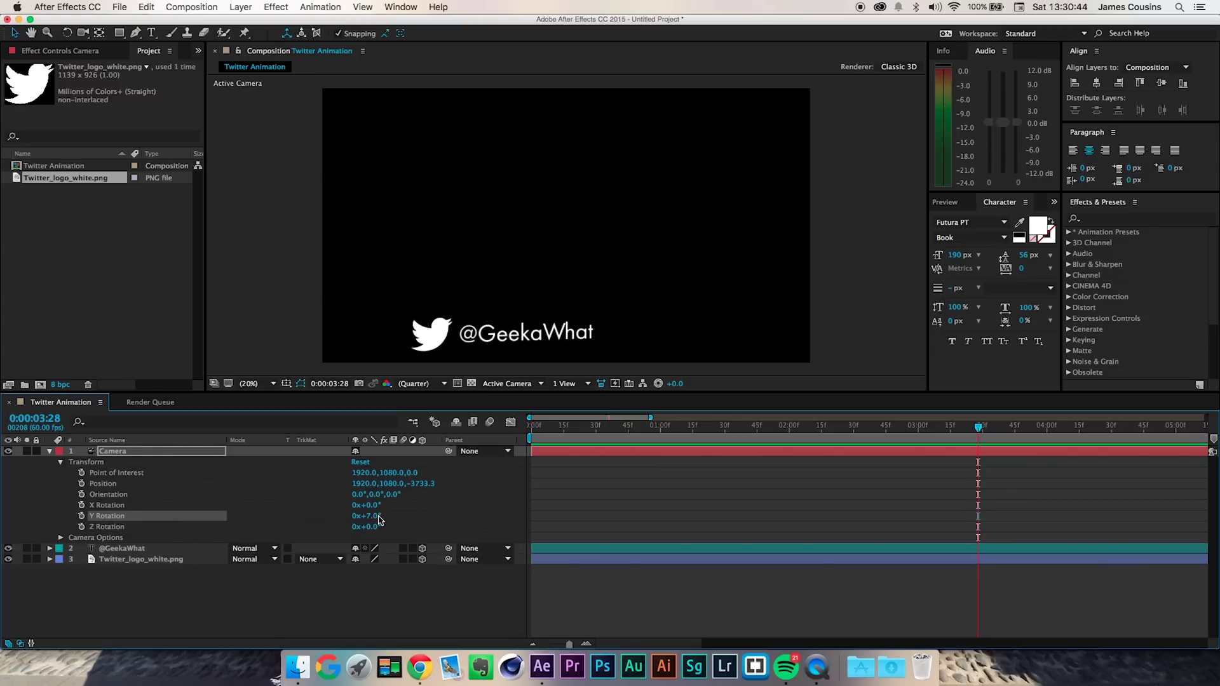
{"action": "key", "text": "super+z"}
{"action": "left_click", "coordinate": [138, 516]}
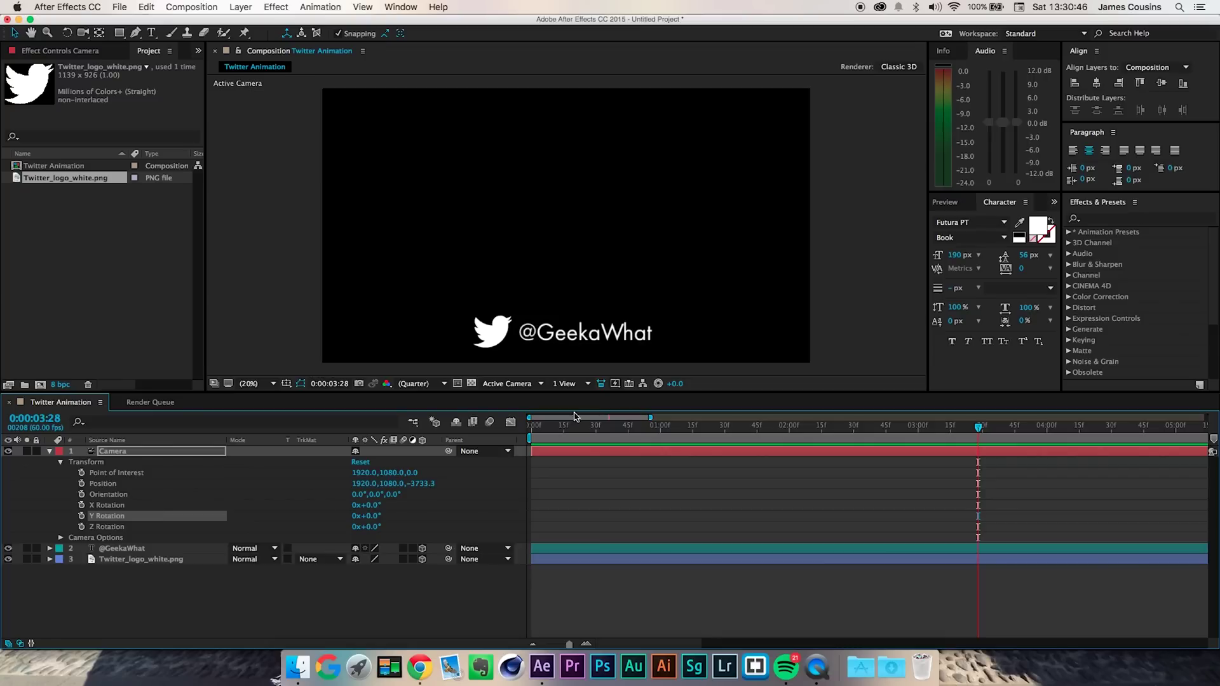
{"action": "key", "text": "Home"}
{"action": "left_click", "coordinate": [191, 7]}
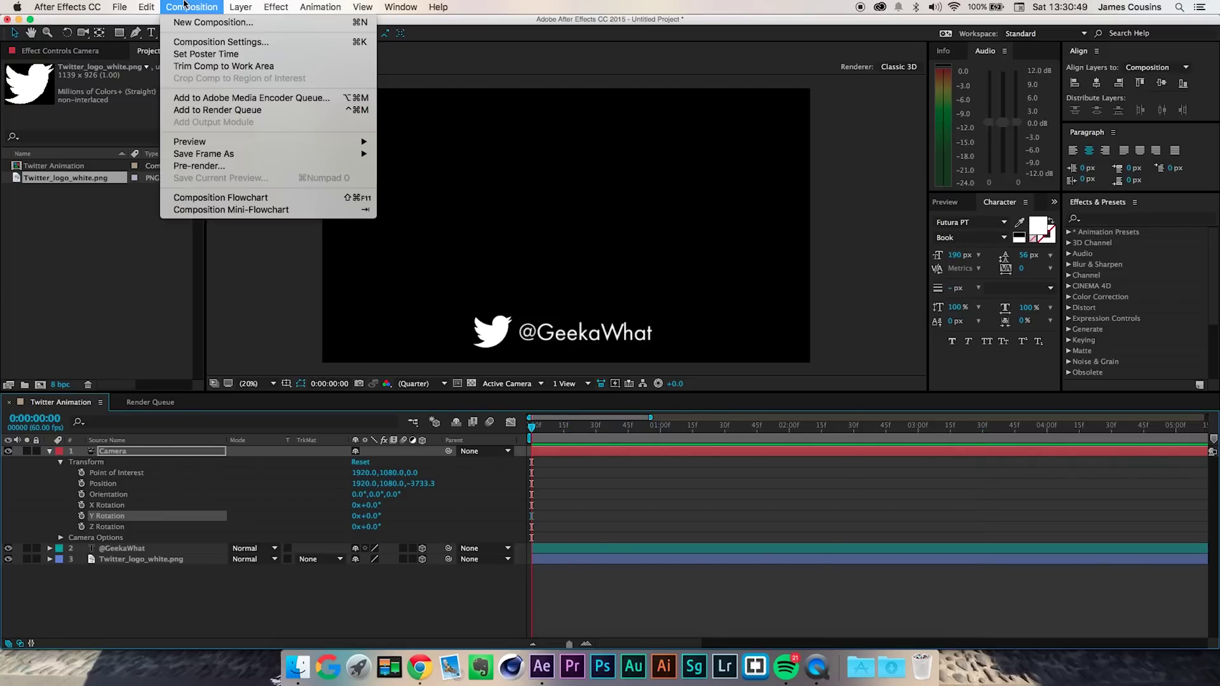
Change the Twitter Animation composition's duration from 0:00:30:00 to 0:00:10:00.
{"action": "left_click", "coordinate": [201, 40]}
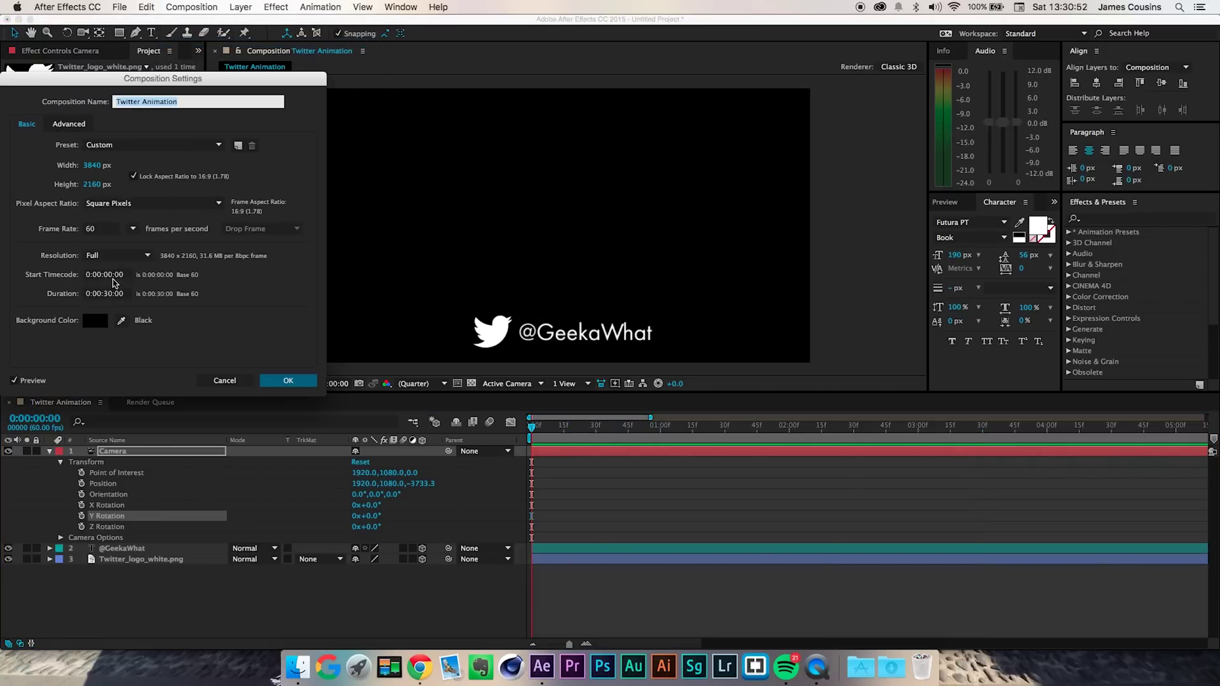
{"action": "double_click", "coordinate": [110, 295]}
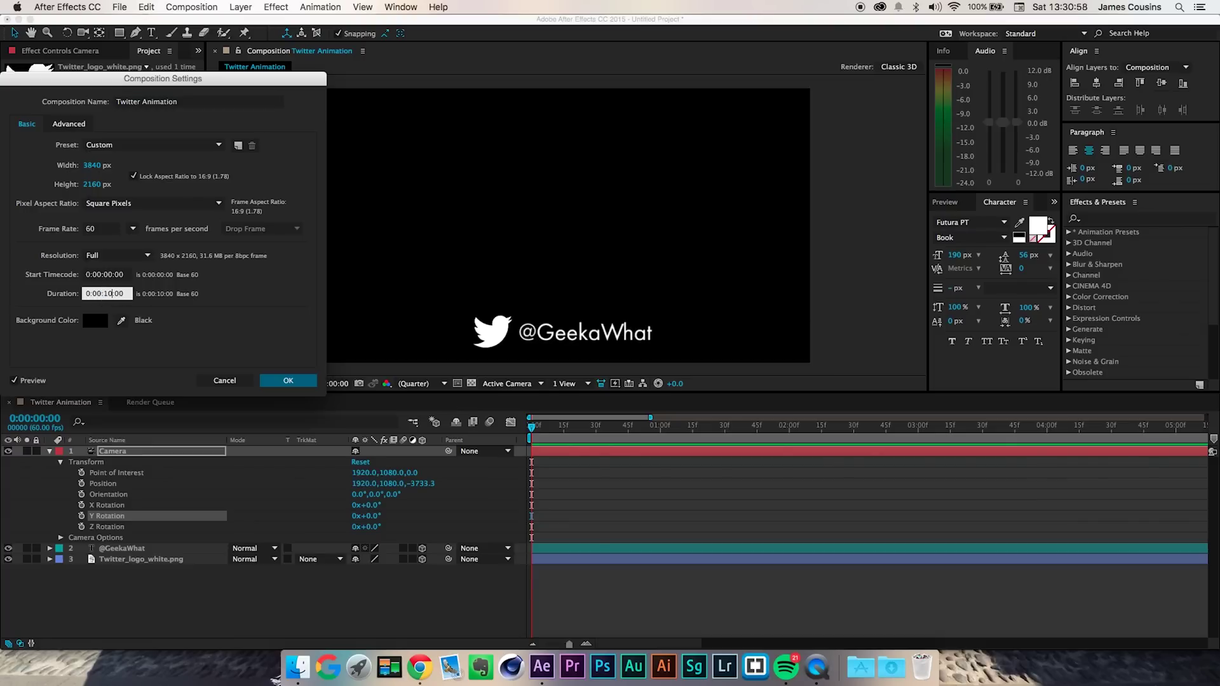
{"action": "key", "text": "Return"}
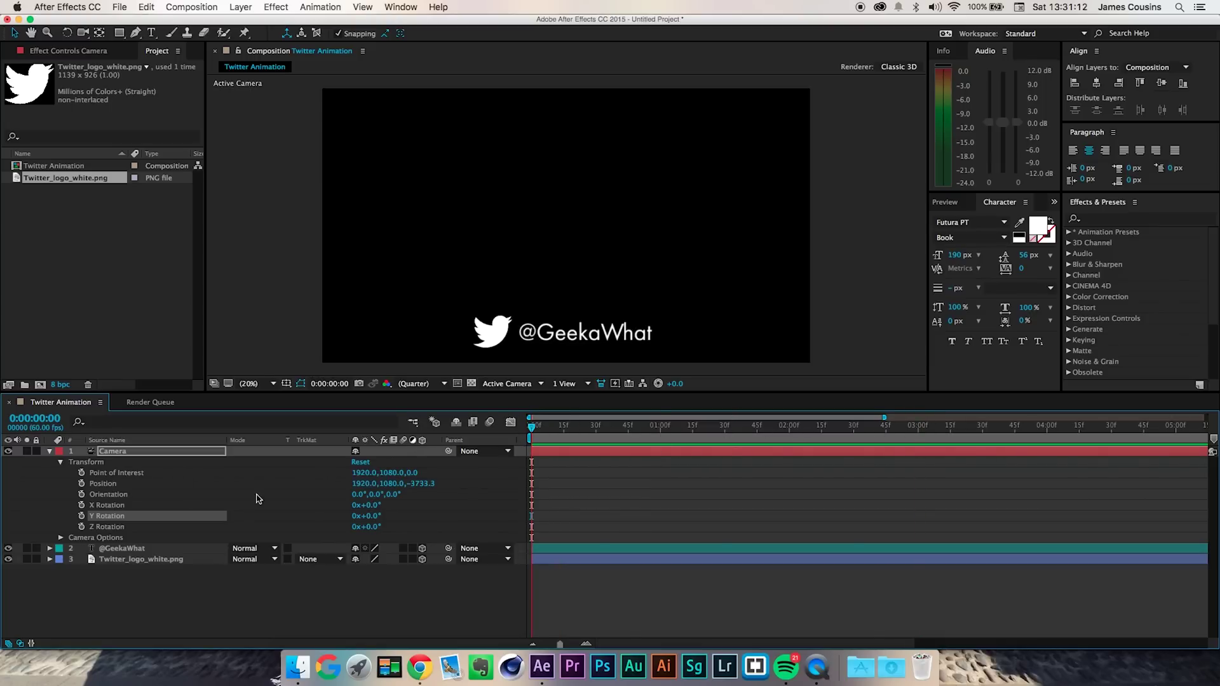
Keyframe the camera's Y Rotation at 38° at 0:00 and 0° just before one second.
{"action": "left_click", "coordinate": [81, 516]}
{"action": "left_click_drag", "start_coordinate": [351, 517], "coordinate": [399, 515]}
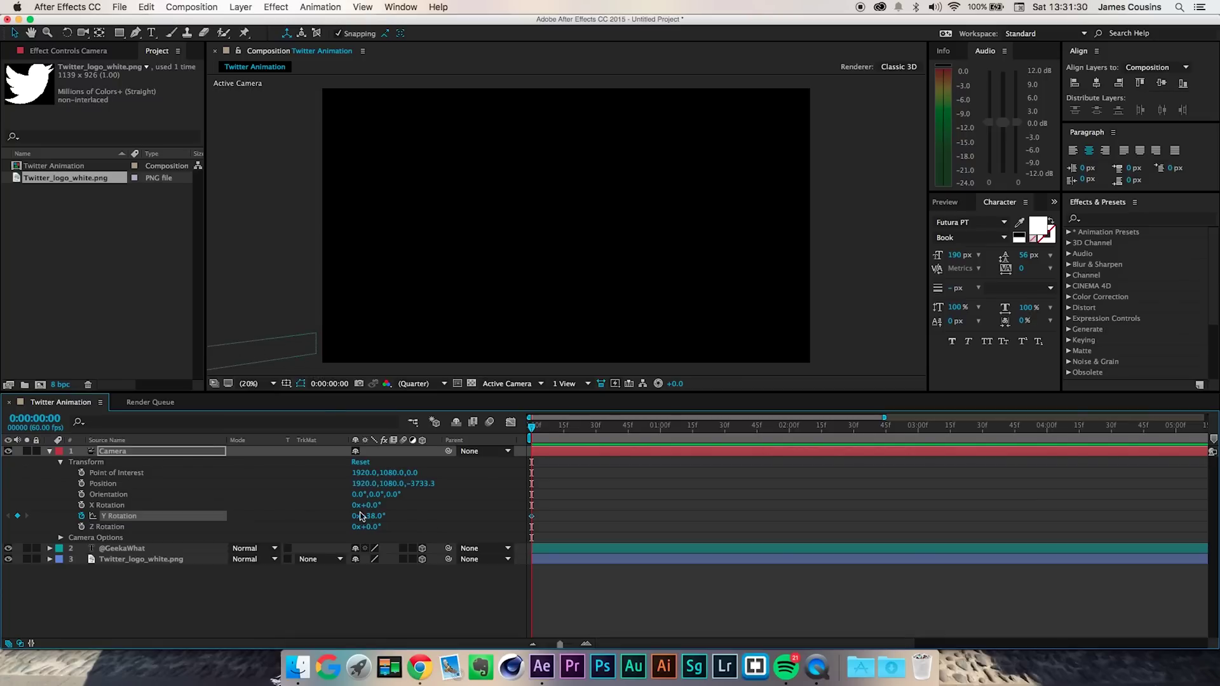
{"action": "left_click_drag", "start_coordinate": [537, 426], "coordinate": [643, 425]}
{"action": "left_click_drag", "start_coordinate": [370, 517], "coordinate": [338, 515]}
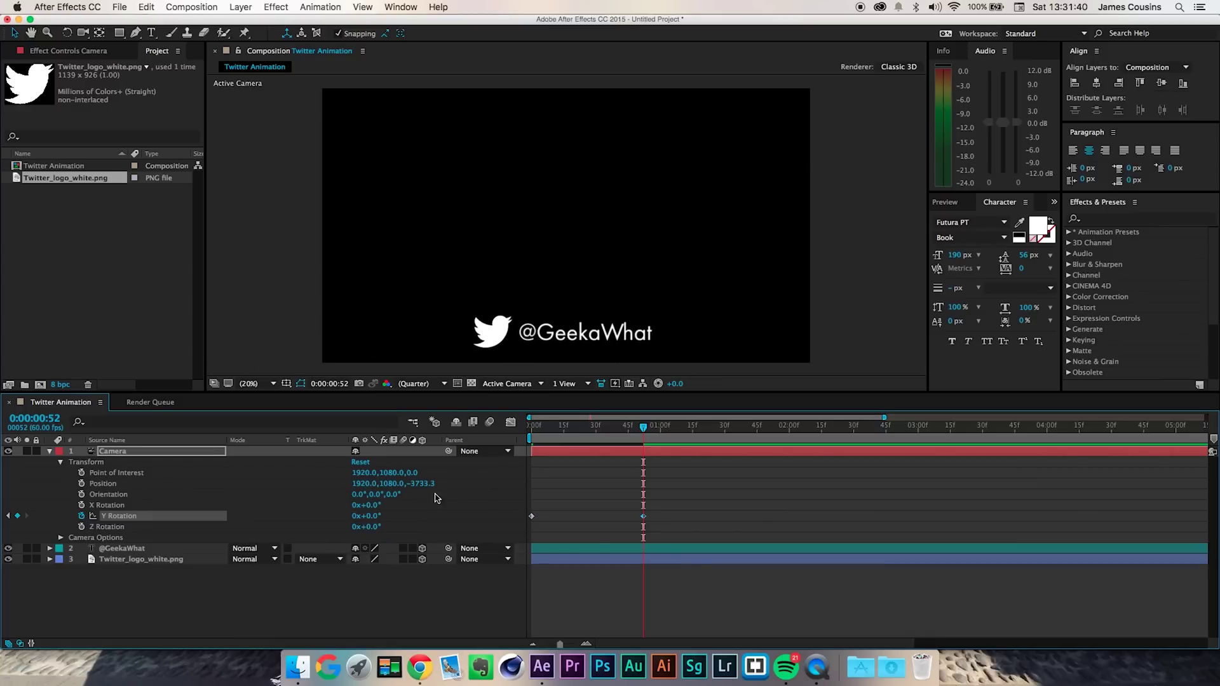
Shift the 0° Y Rotation keyframe to frame 59, then move the current time to 3:00.
{"action": "left_click_drag", "start_coordinate": [643, 427], "coordinate": [634, 429]}
{"action": "left_click_drag", "start_coordinate": [643, 516], "coordinate": [652, 516]}
{"action": "left_click_drag", "start_coordinate": [639, 427], "coordinate": [658, 433]}
{"action": "left_click_drag", "start_coordinate": [651, 518], "coordinate": [658, 517]}
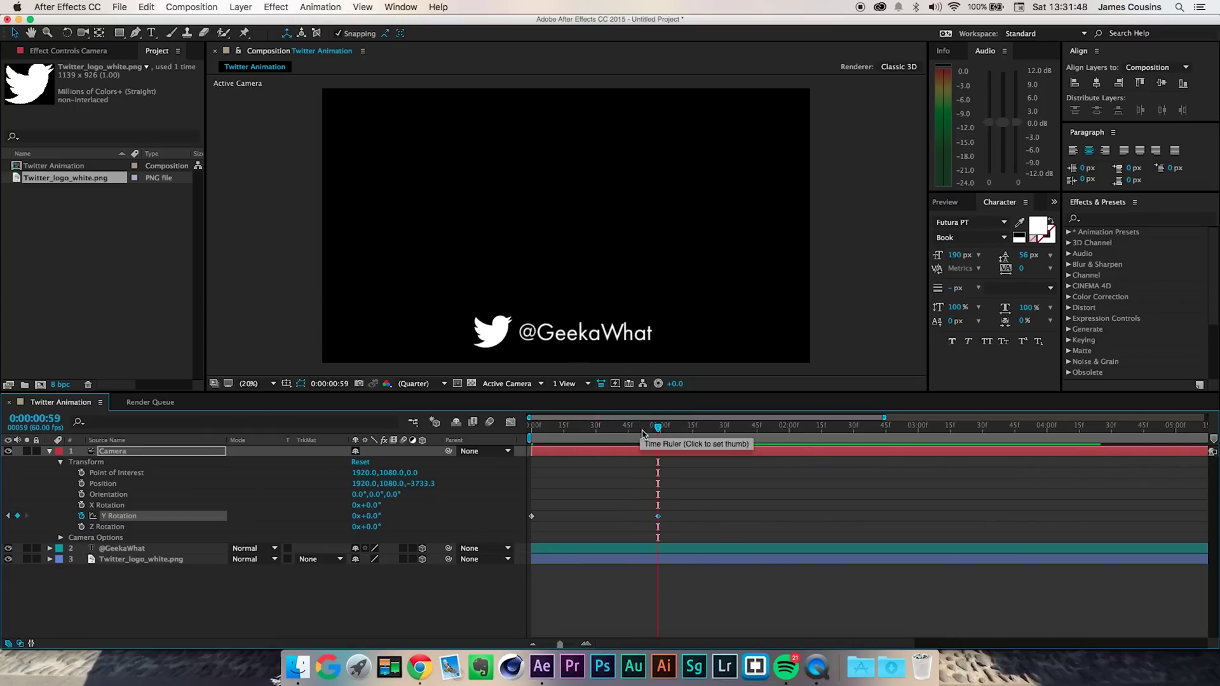
{"action": "left_click_drag", "start_coordinate": [658, 426], "coordinate": [921, 407]}
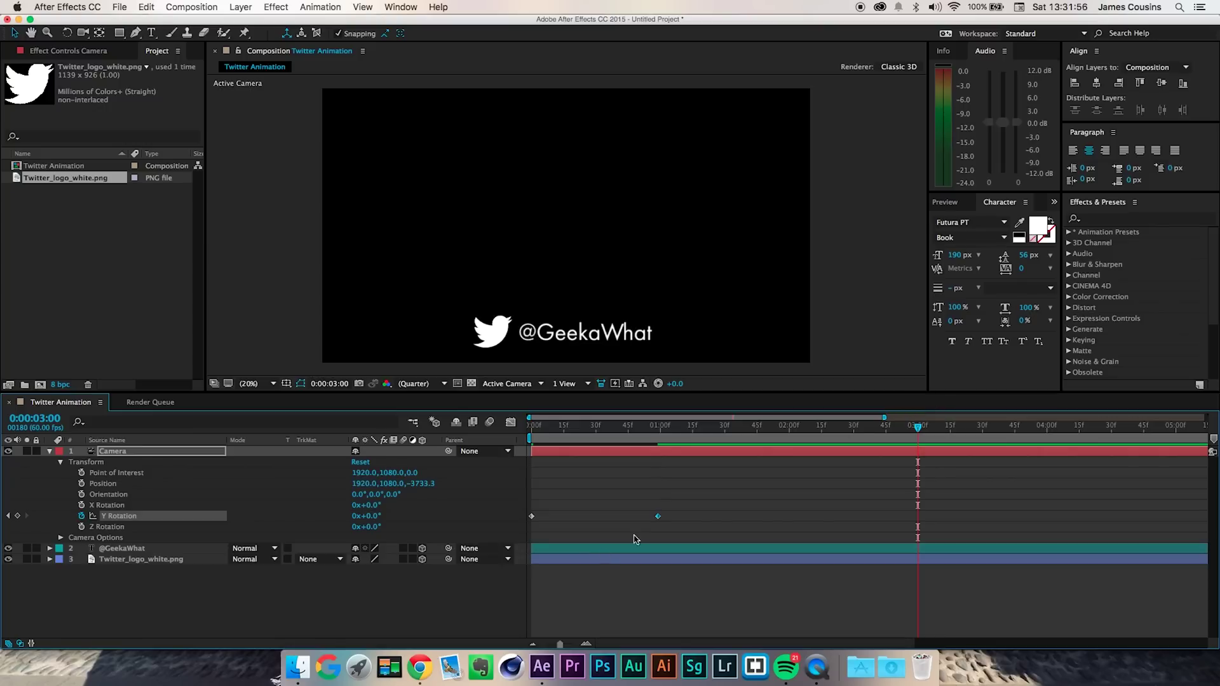
Add a 0° hold Y Rotation keyframe at 3:00 and a roughly −39° keyframe at 4:00.
{"action": "left_click", "coordinate": [19, 516]}
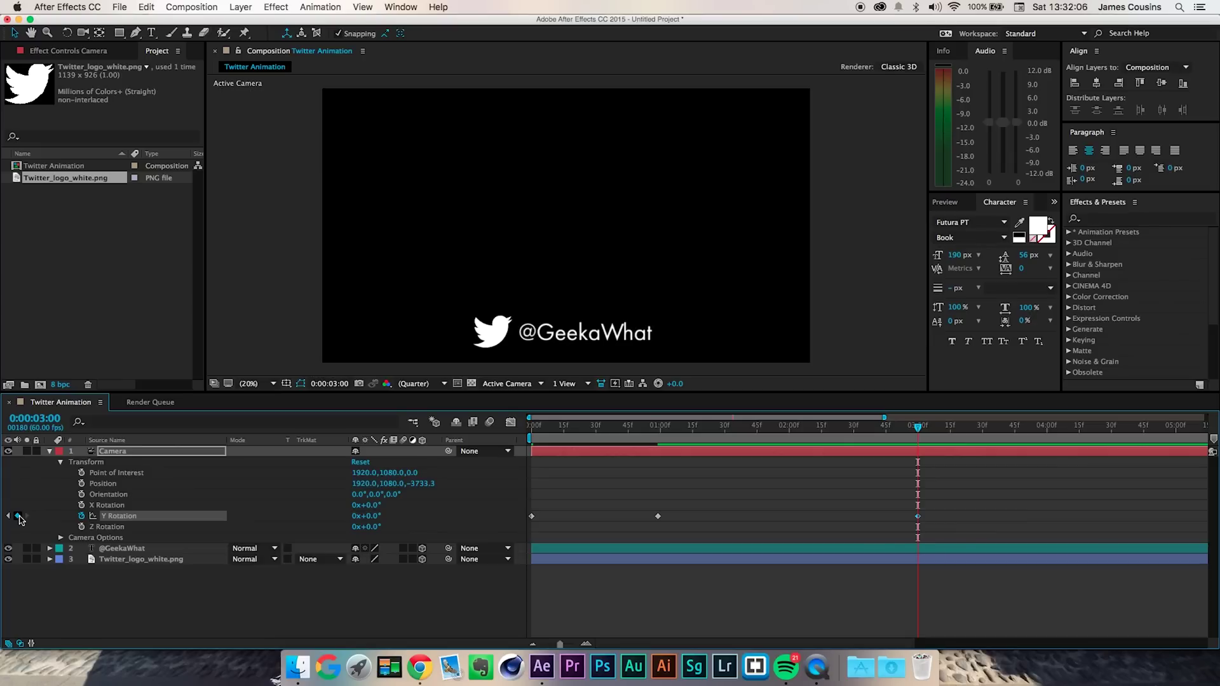
{"action": "left_click_drag", "start_coordinate": [553, 426], "coordinate": [1047, 446]}
{"action": "left_click_drag", "start_coordinate": [378, 520], "coordinate": [342, 516]}
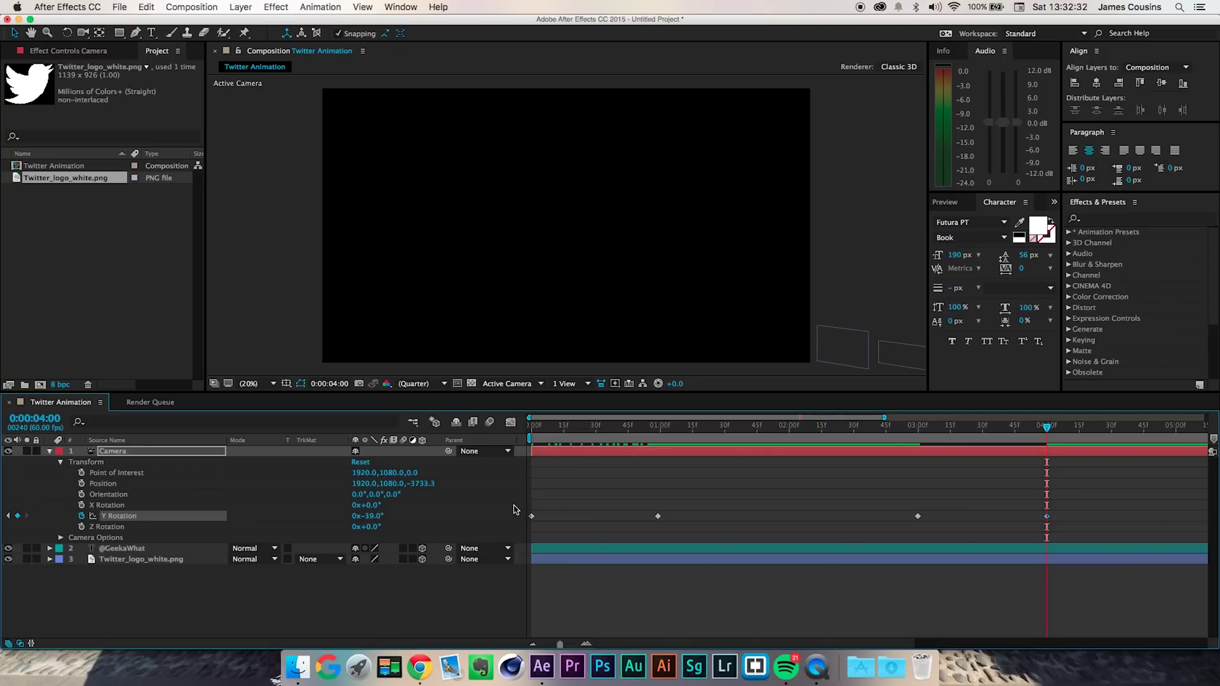
{"action": "mouse_move", "coordinate": [379, 516]}
{"action": "left_mouse_down"}
{"action": "mouse_move", "coordinate": [389, 521]}
{"action": "mouse_move", "coordinate": [33, 499]}
{"action": "mouse_move", "coordinate": [313, 496]}
{"action": "mouse_move", "coordinate": [389, 527]}
{"action": "mouse_move", "coordinate": [378, 521]}
{"action": "left_mouse_up"}
Apply Easy Ease (F9) to all the camera rotation keyframes and preview the result.
{"action": "key", "text": "Home"}
{"action": "left_click_drag", "start_coordinate": [1124, 527], "coordinate": [364, 505]}
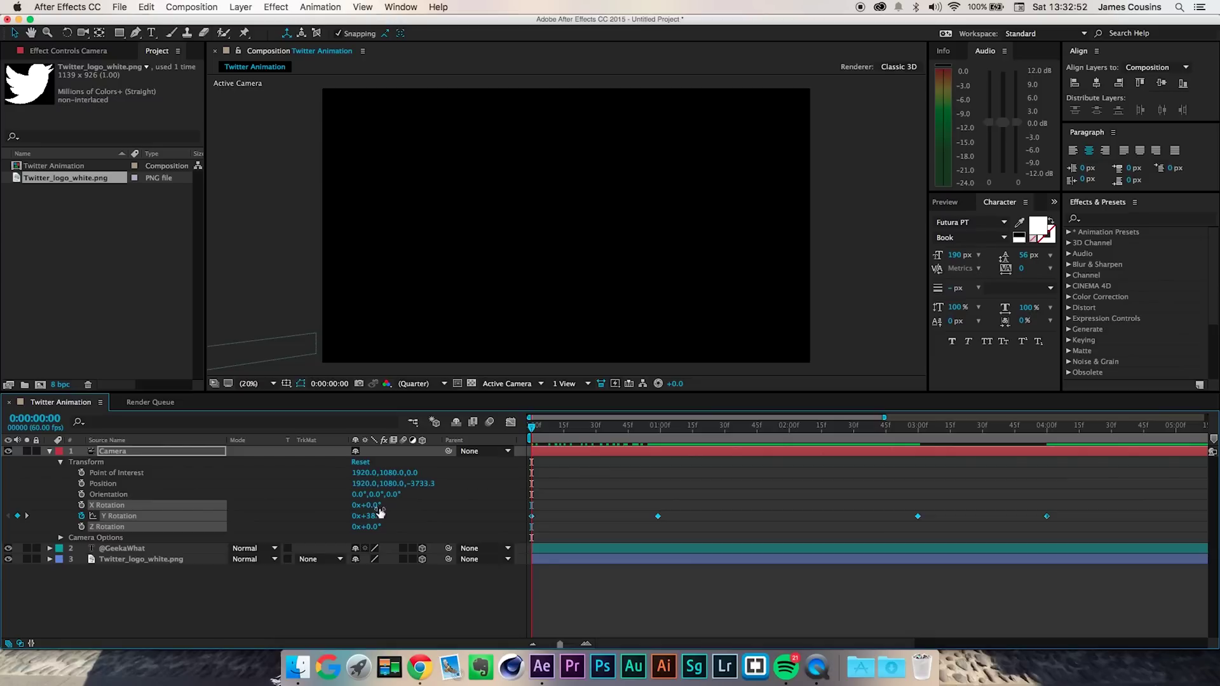
{"action": "key", "text": "F9"}
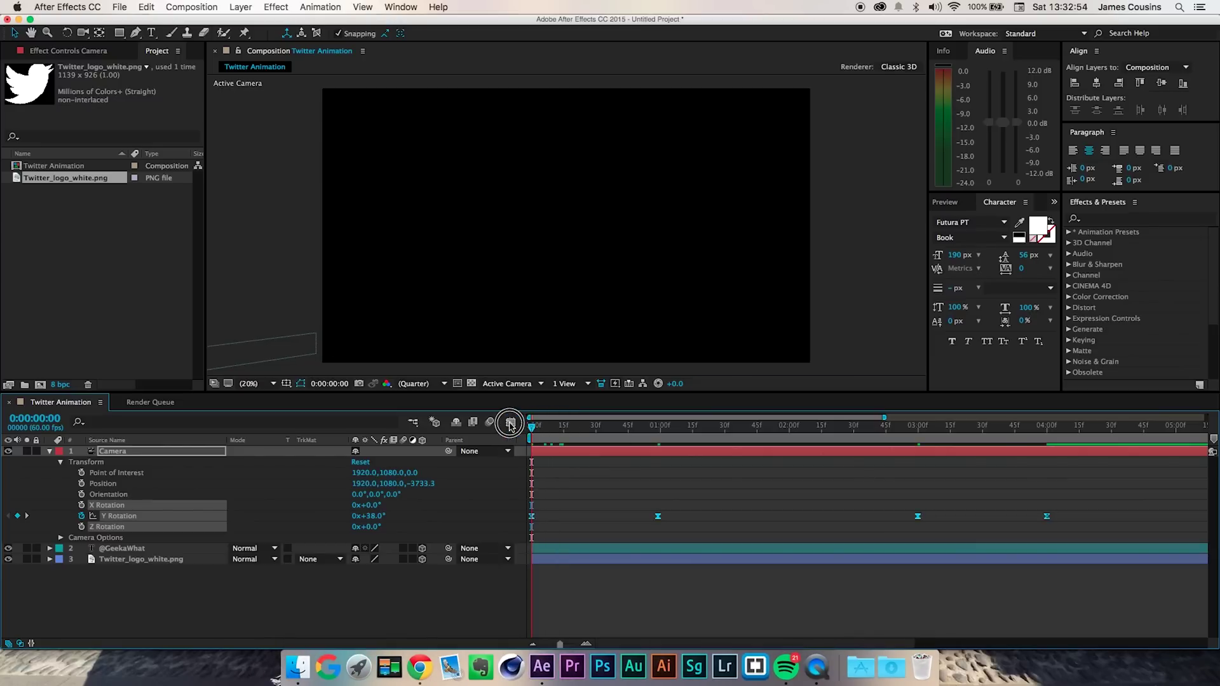
{"action": "key", "text": "space"}
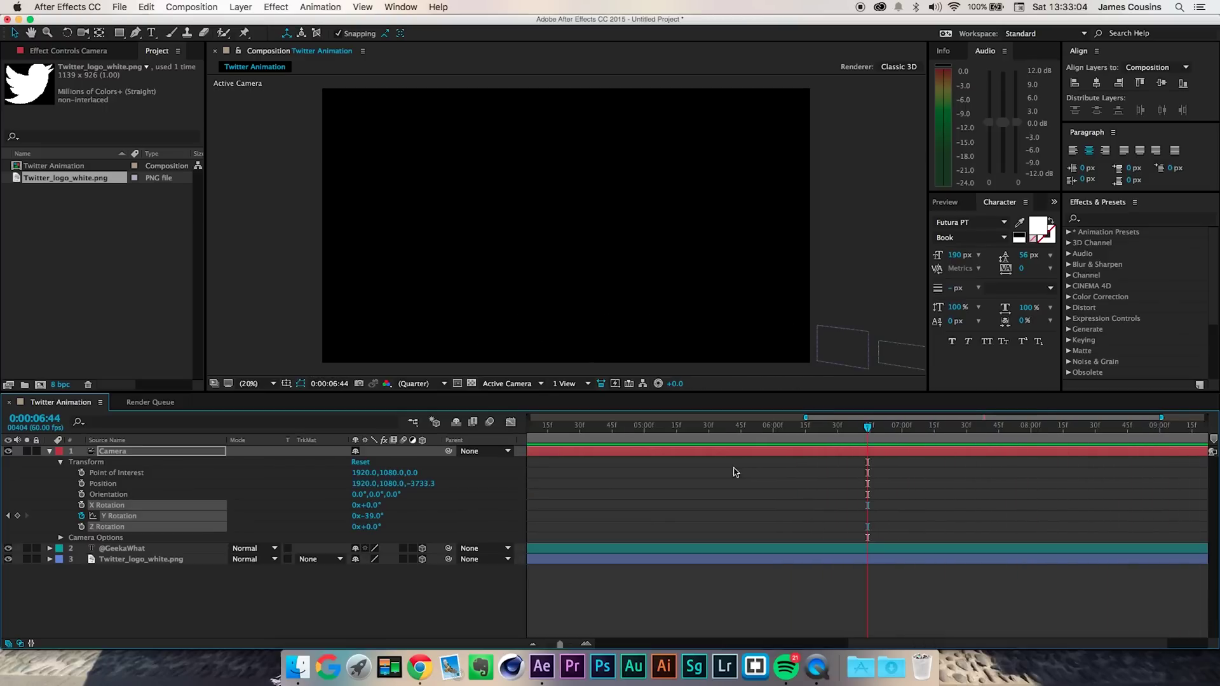
{"action": "left_click", "coordinate": [703, 487]}
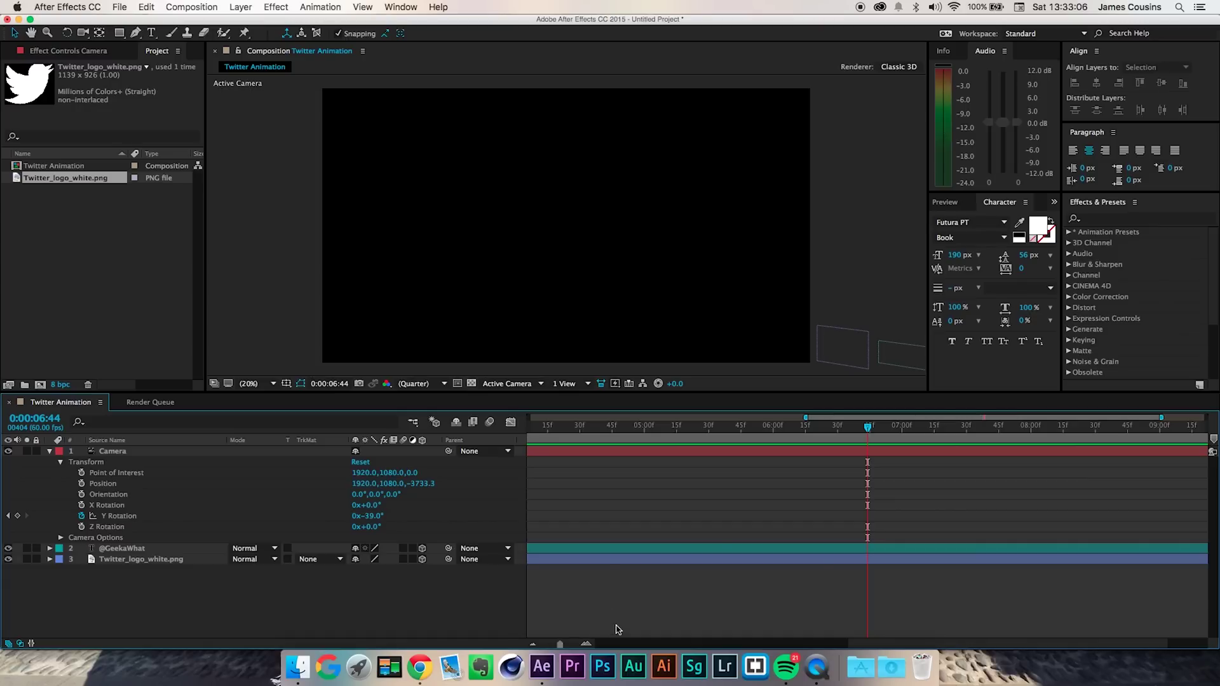
Scrub through the eased swing-in from the start and reselect the rotation keyframes.
{"action": "key", "text": "Home"}
{"action": "left_click_drag", "start_coordinate": [589, 427], "coordinate": [641, 505]}
{"action": "left_click_drag", "start_coordinate": [564, 550], "coordinate": [657, 503]}
{"action": "left_click_drag", "start_coordinate": [744, 528], "coordinate": [532, 512]}
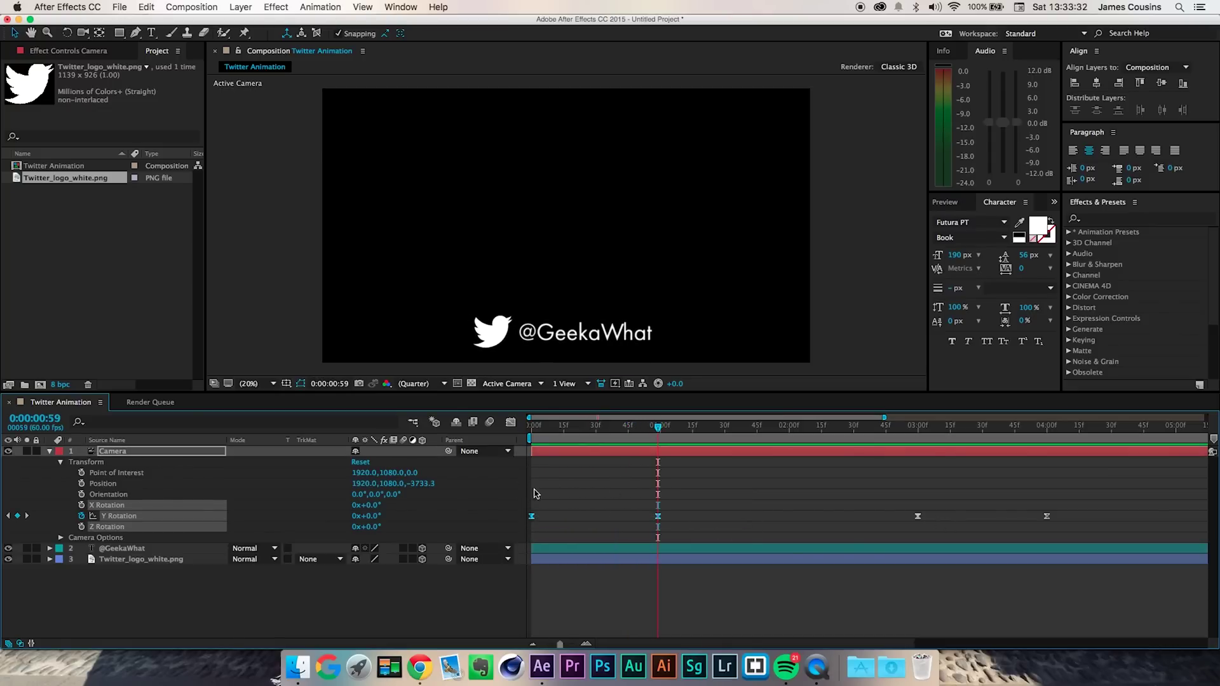
{"action": "key", "text": "Home"}
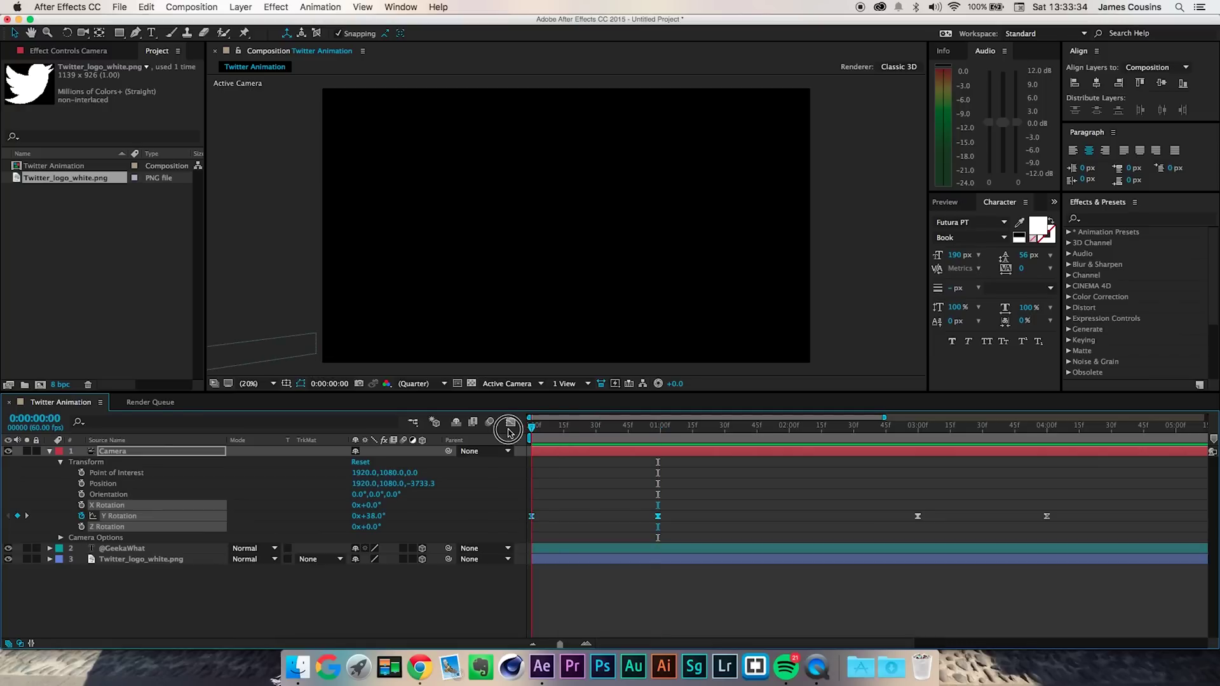
{"action": "left_click_drag", "start_coordinate": [559, 426], "coordinate": [608, 438]}
{"action": "left_click_drag", "start_coordinate": [743, 525], "coordinate": [482, 478]}
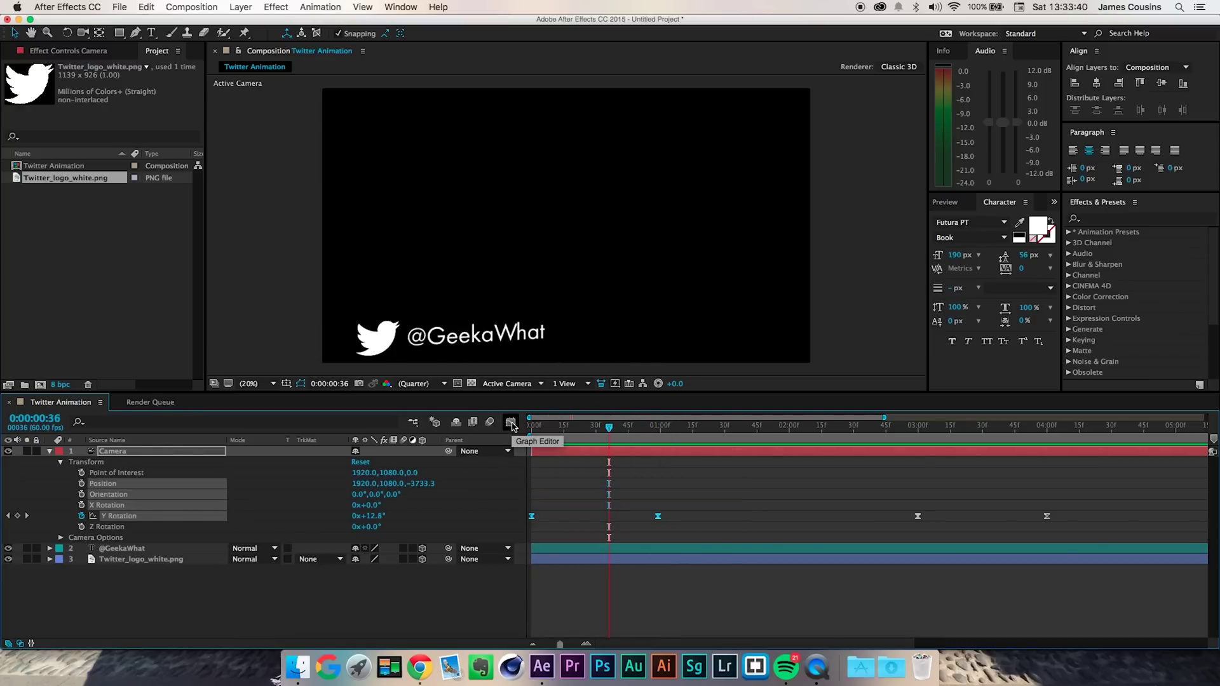
Switch to the Graph Editor and display only the camera's Y Rotation curve.
{"action": "left_click", "coordinate": [511, 423]}
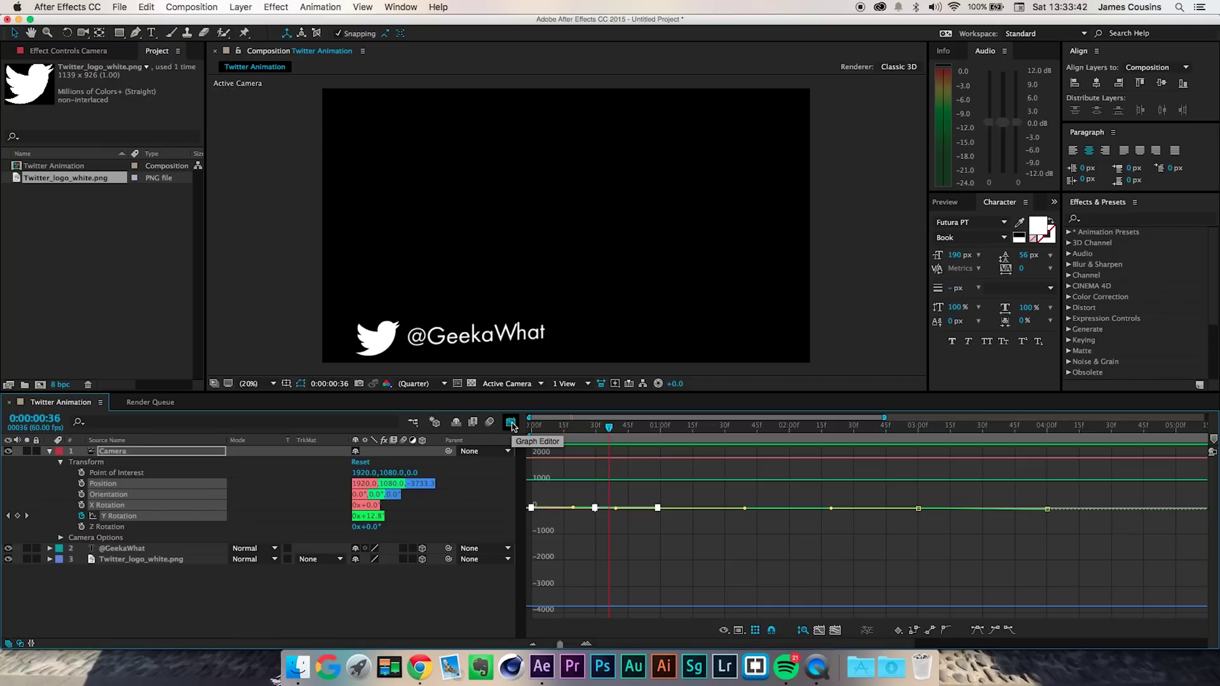
{"action": "left_click_drag", "start_coordinate": [607, 432], "coordinate": [714, 430]}
{"action": "left_click", "coordinate": [639, 537]}
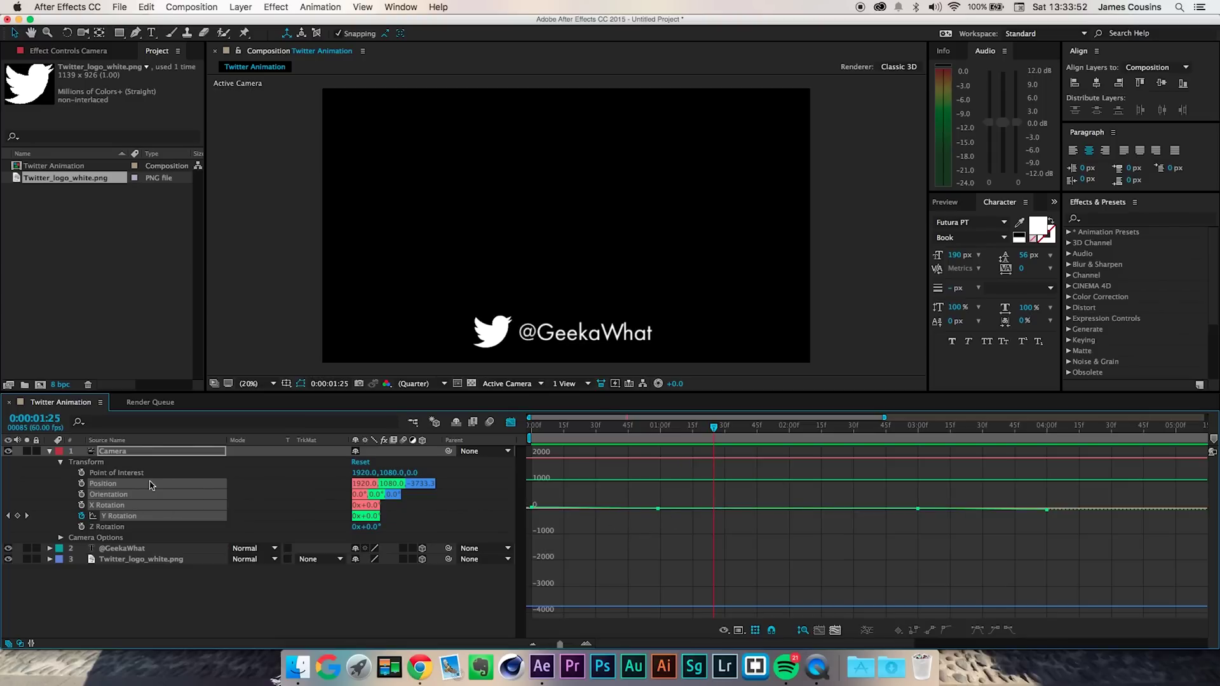
{"action": "left_click", "coordinate": [257, 508]}
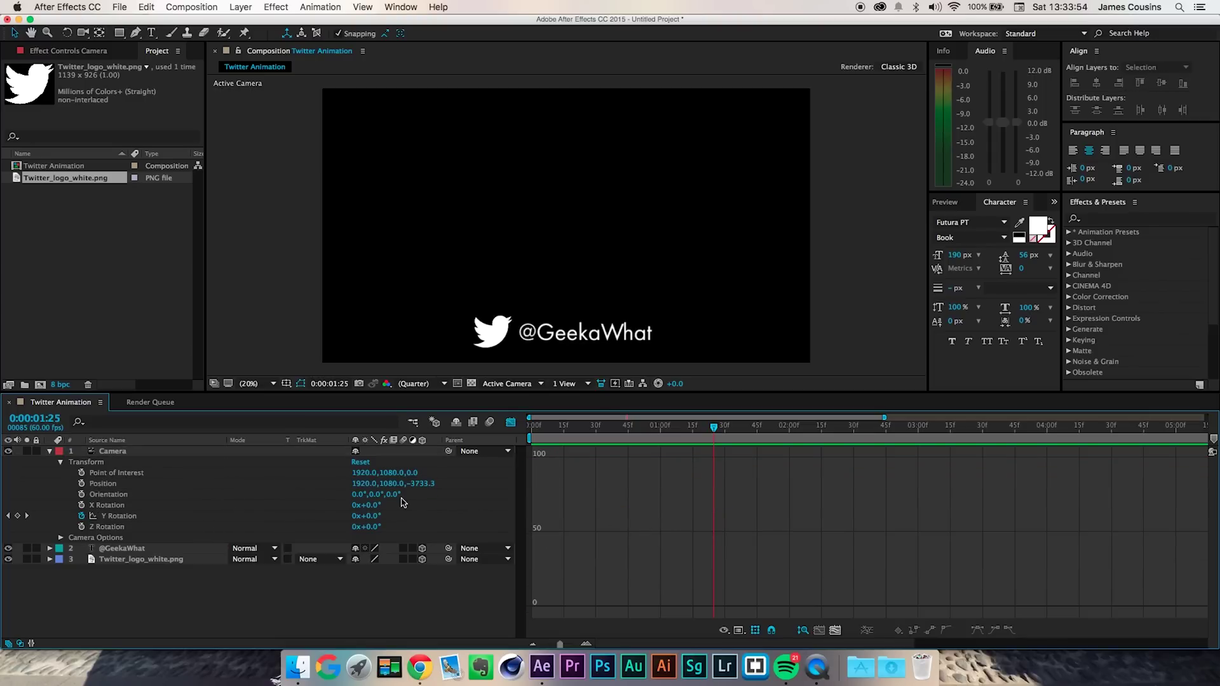
{"action": "left_click", "coordinate": [121, 516]}
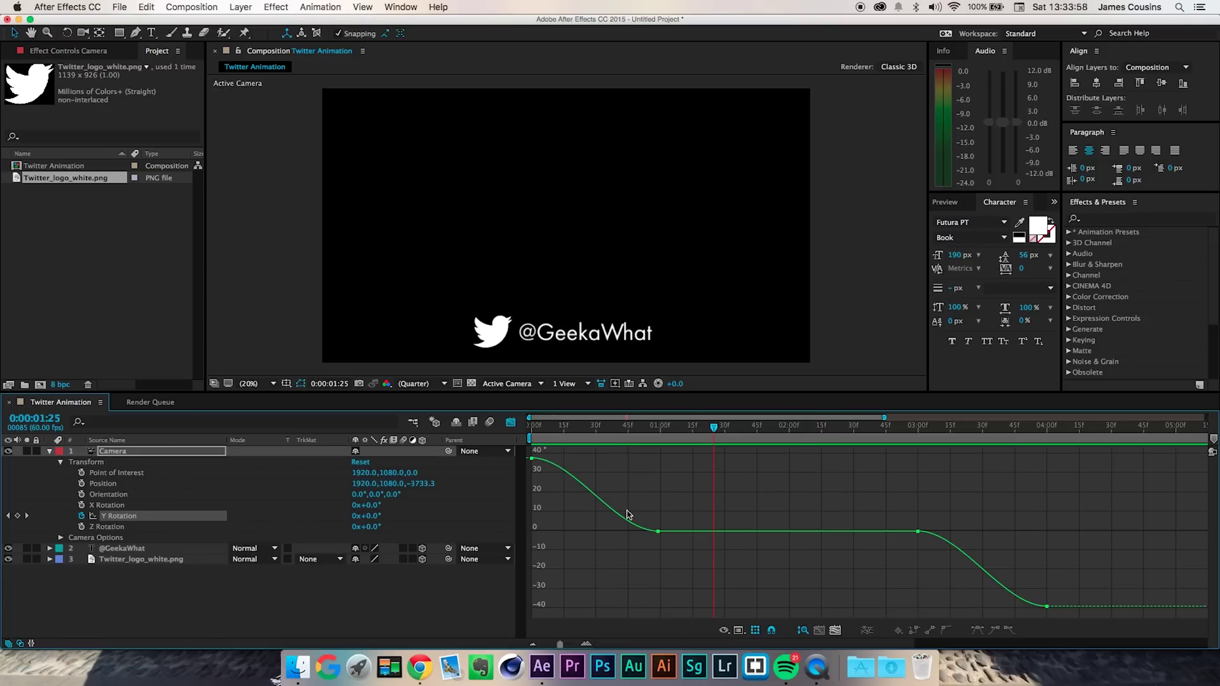
Scrub from the start of the Y Rotation curve to watch the logo swing in.
{"action": "mouse_move", "coordinate": [530, 459]}
{"action": "left_click", "coordinate": [534, 426]}
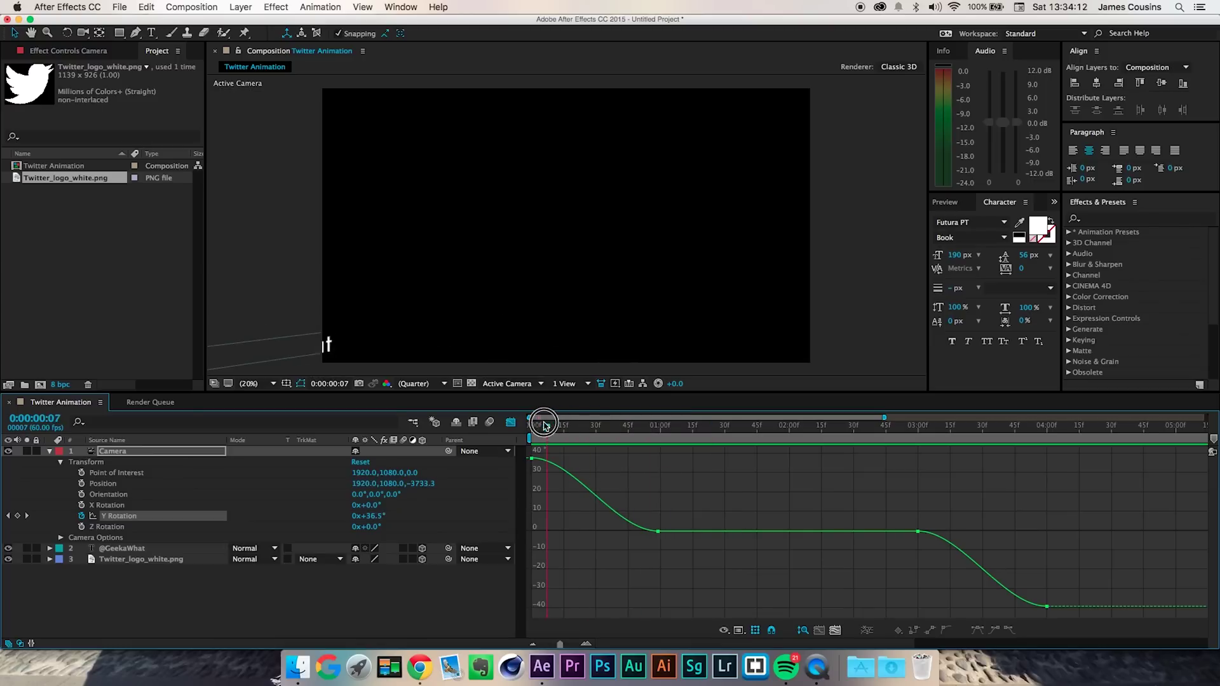
{"action": "left_click_drag", "start_coordinate": [537, 426], "coordinate": [747, 499]}
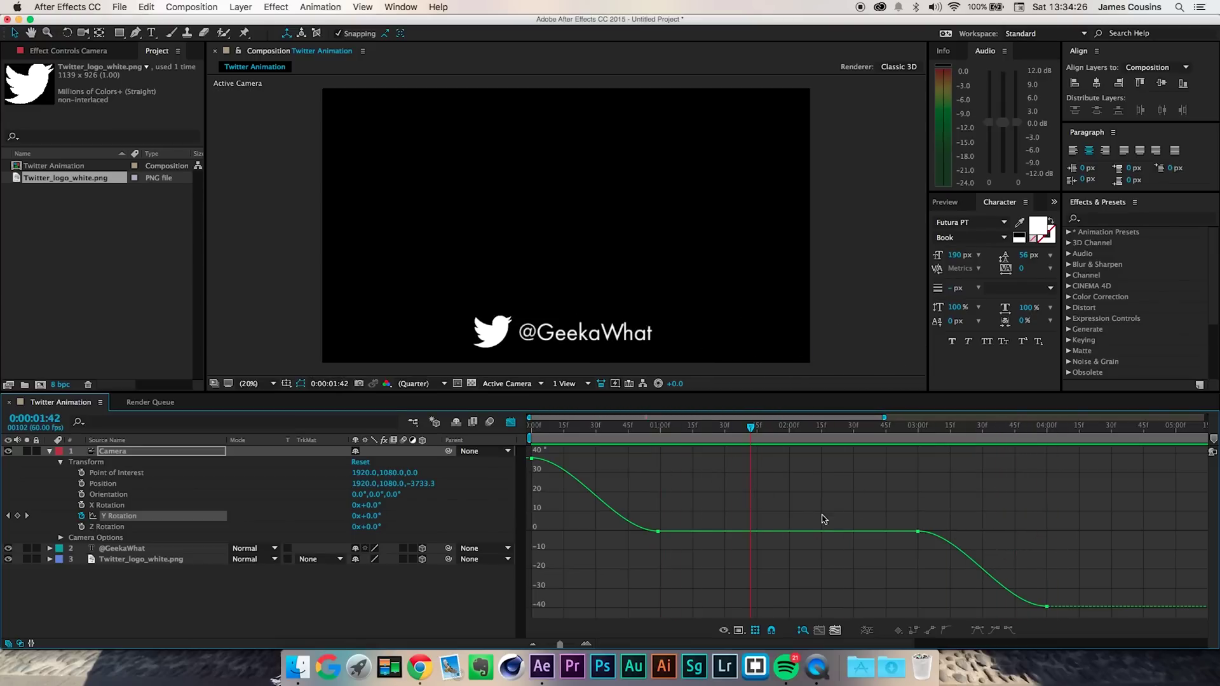
Lengthen the ease out of the 38° start keyframe using its influence handle, then preview.
{"action": "left_click", "coordinate": [652, 527]}
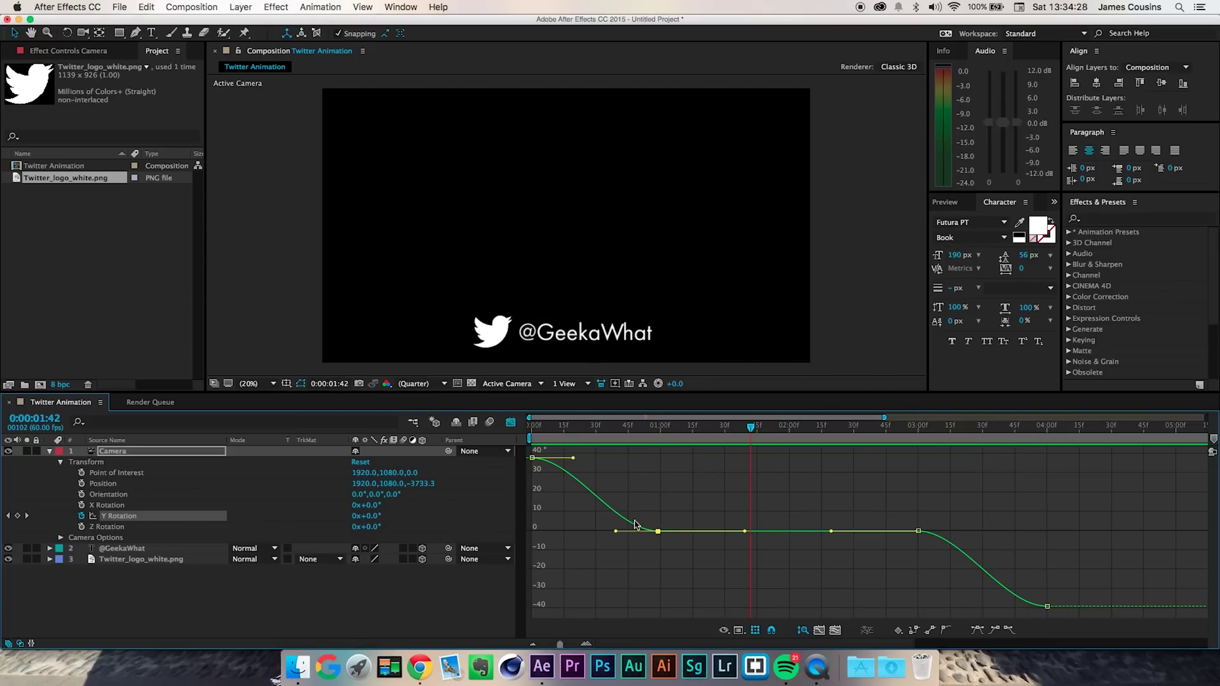
{"action": "left_click", "coordinate": [636, 525]}
{"action": "left_click", "coordinate": [664, 505]}
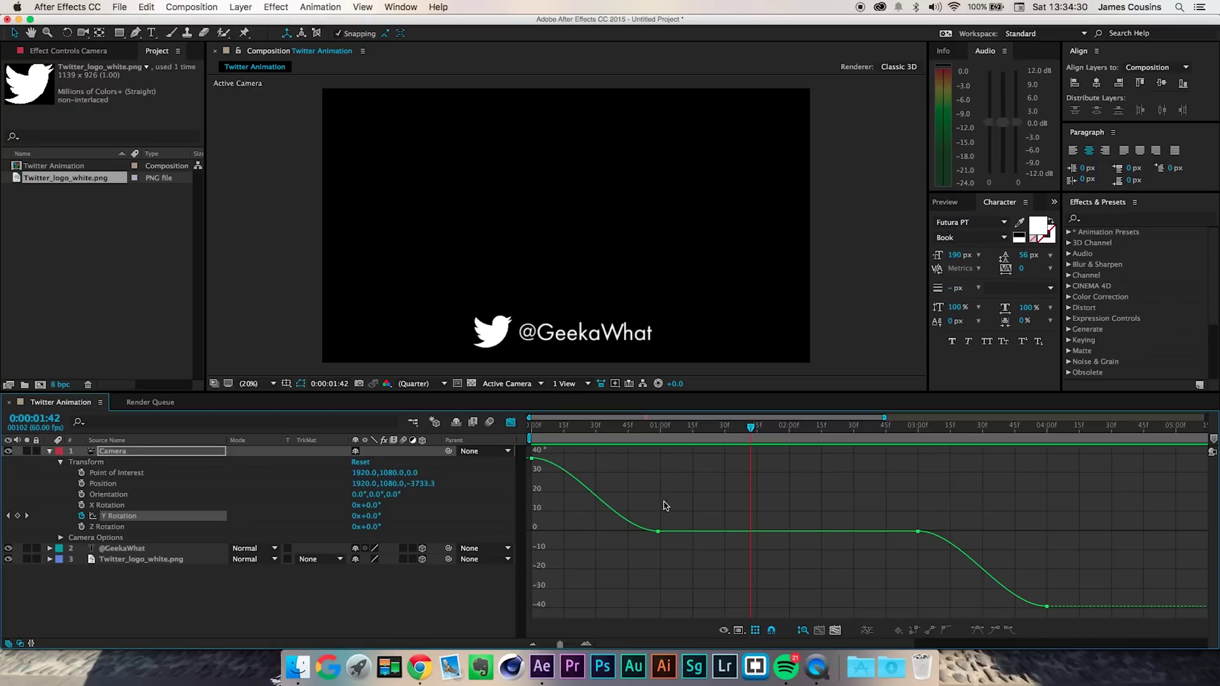
{"action": "left_click", "coordinate": [605, 503]}
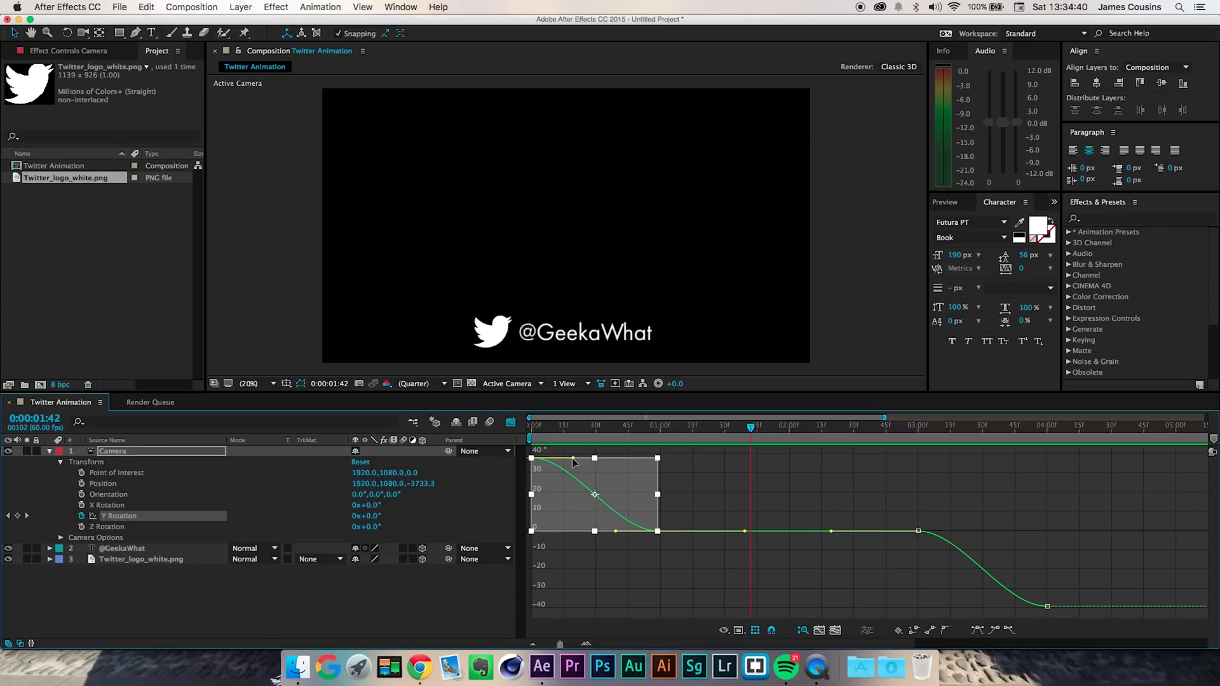
{"action": "mouse_move", "coordinate": [574, 457]}
{"action": "left_mouse_down"}
{"action": "mouse_move", "coordinate": [658, 459]}
{"action": "mouse_move", "coordinate": [594, 463]}
{"action": "mouse_move", "coordinate": [610, 503]}
{"action": "mouse_move", "coordinate": [545, 536]}
{"action": "mouse_move", "coordinate": [640, 504]}
{"action": "mouse_move", "coordinate": [655, 458]}
{"action": "mouse_move", "coordinate": [599, 460]}
{"action": "mouse_move", "coordinate": [594, 531]}
{"action": "mouse_move", "coordinate": [852, 553]}
{"action": "mouse_move", "coordinate": [623, 458]}
{"action": "mouse_move", "coordinate": [659, 459]}
{"action": "mouse_move", "coordinate": [500, 412]}
{"action": "left_mouse_up"}
{"action": "key", "text": "space"}
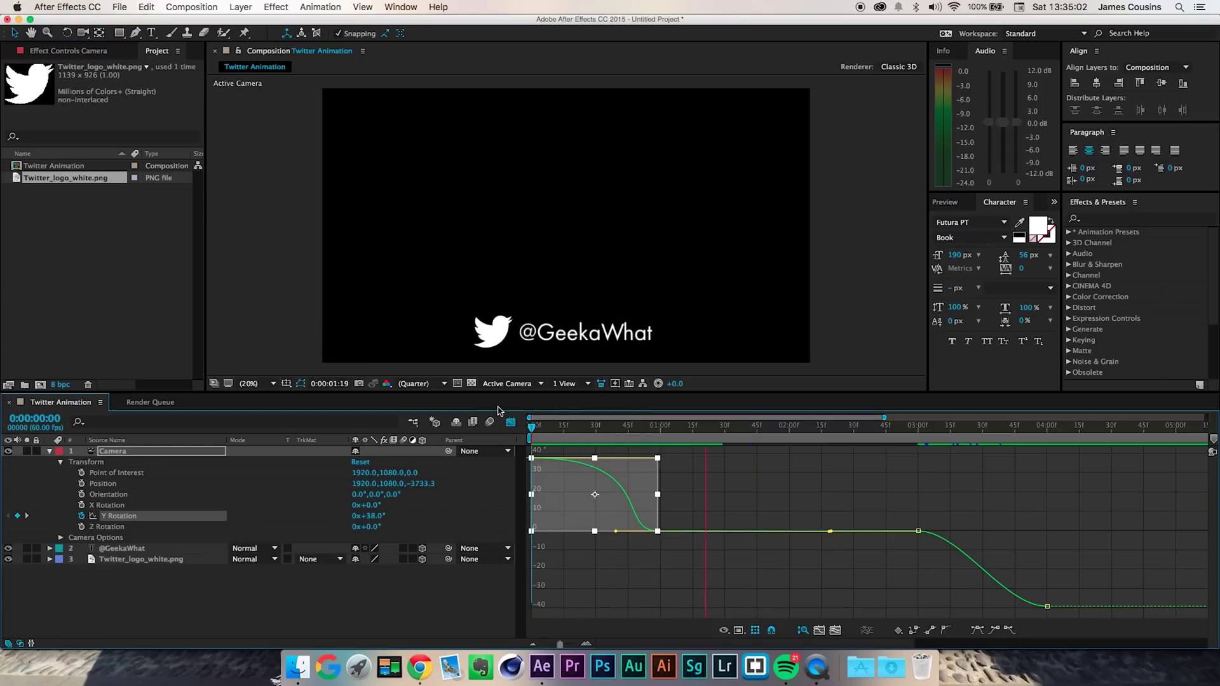
{"action": "left_click", "coordinate": [704, 509]}
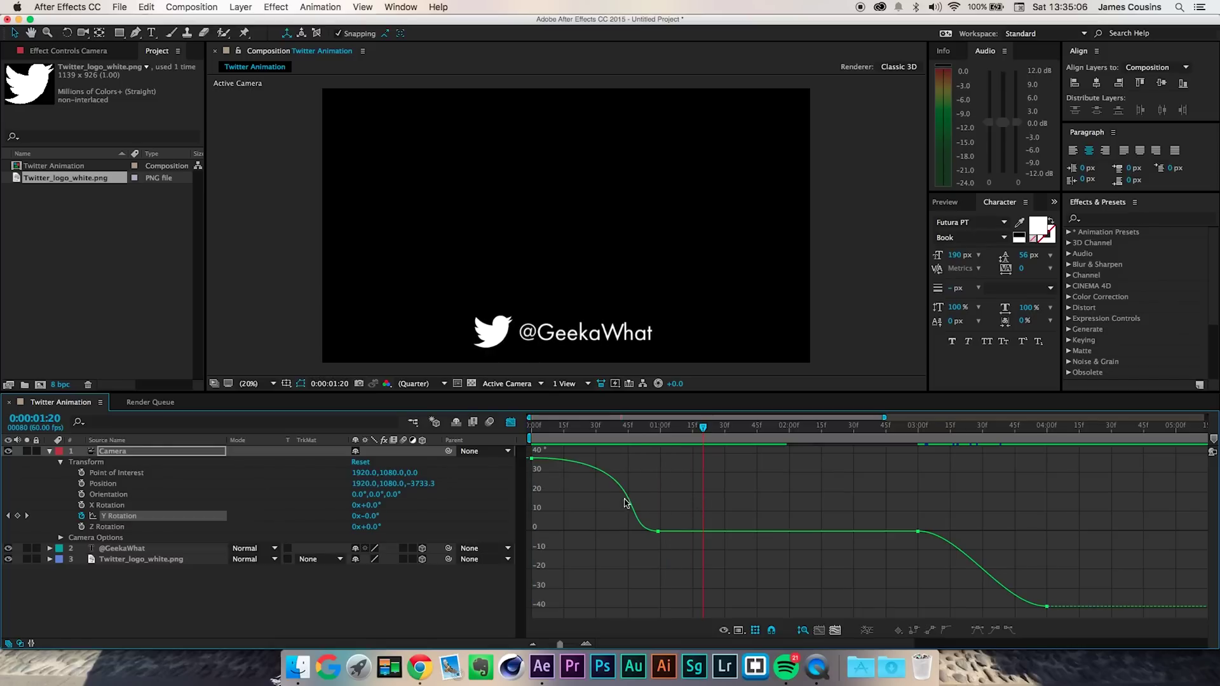
Lengthen the ease into the 0° resting keyframe and preview the smoother swing.
{"action": "left_click", "coordinate": [614, 496]}
{"action": "left_click", "coordinate": [620, 535]}
{"action": "left_click", "coordinate": [614, 530]}
{"action": "left_click_drag", "start_coordinate": [616, 534], "coordinate": [534, 532]}
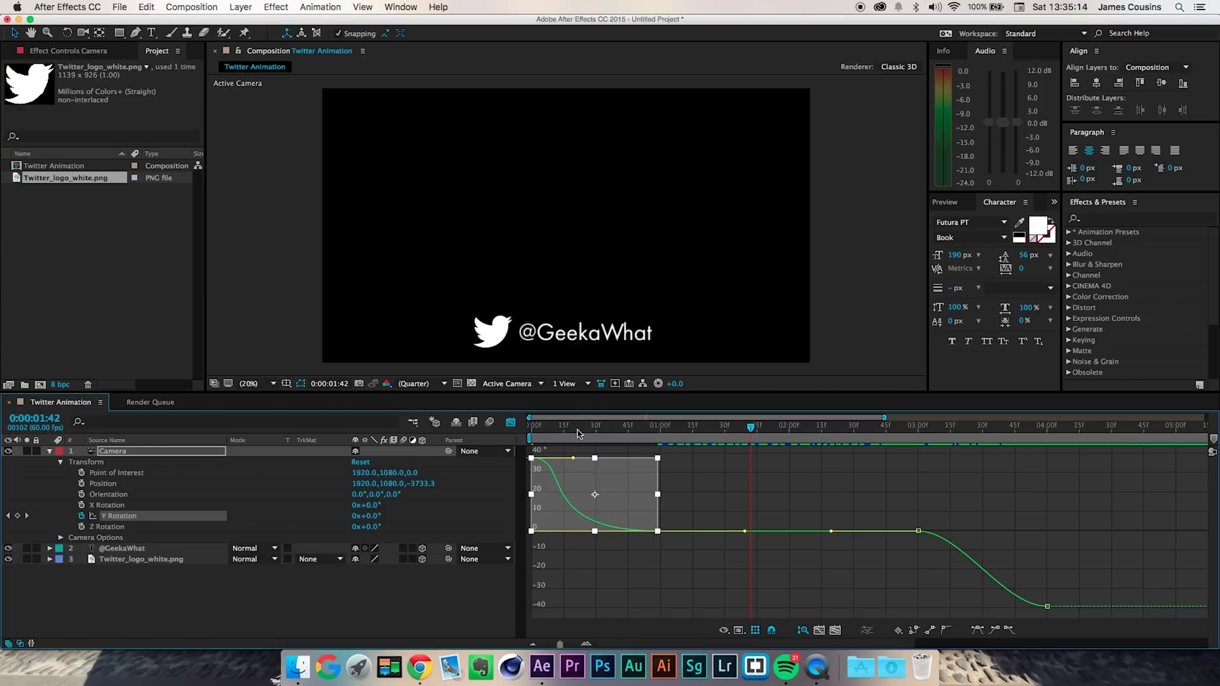
{"action": "key", "text": "space"}
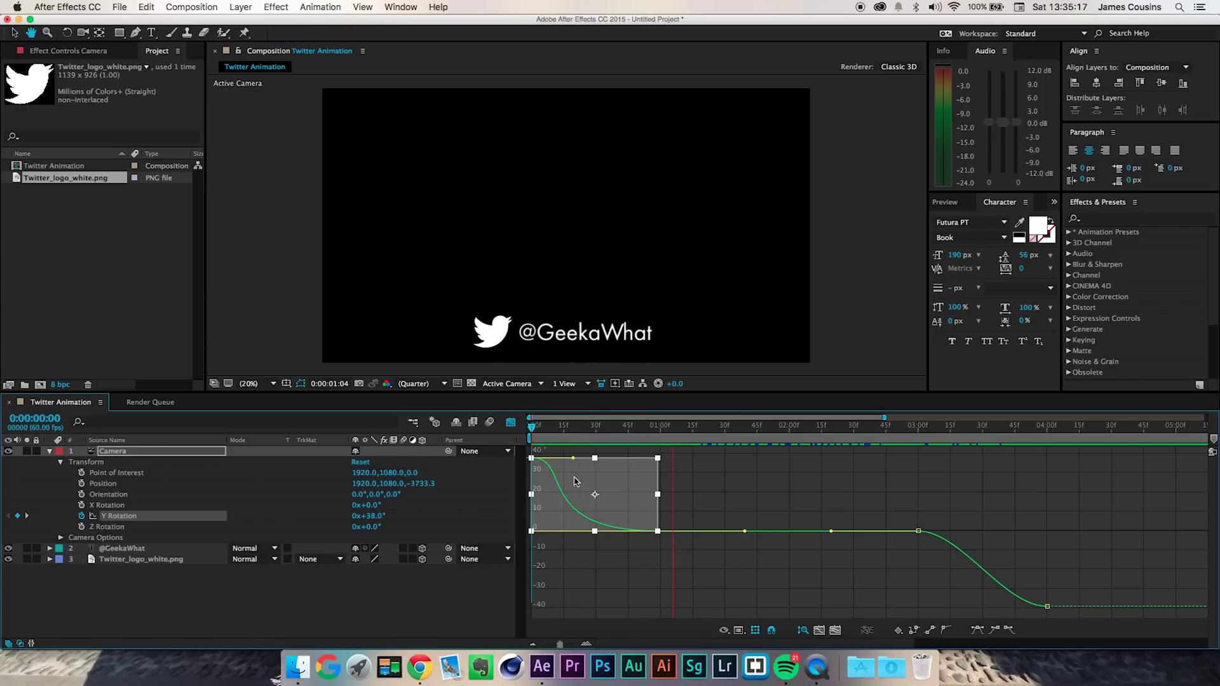
{"action": "key", "text": "space"}
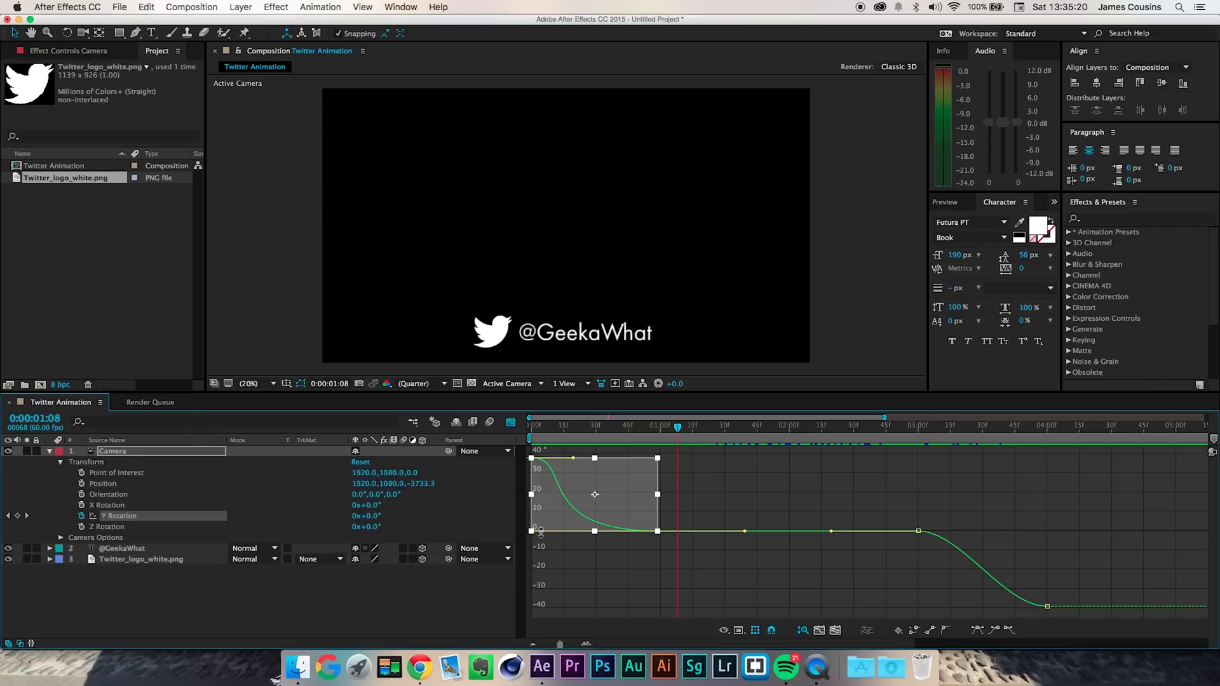
{"action": "key", "text": "space"}
{"action": "mouse_move", "coordinate": [547, 533]}
{"action": "left_mouse_down"}
{"action": "mouse_move", "coordinate": [616, 531]}
{"action": "mouse_move", "coordinate": [564, 532]}
{"action": "left_mouse_up"}
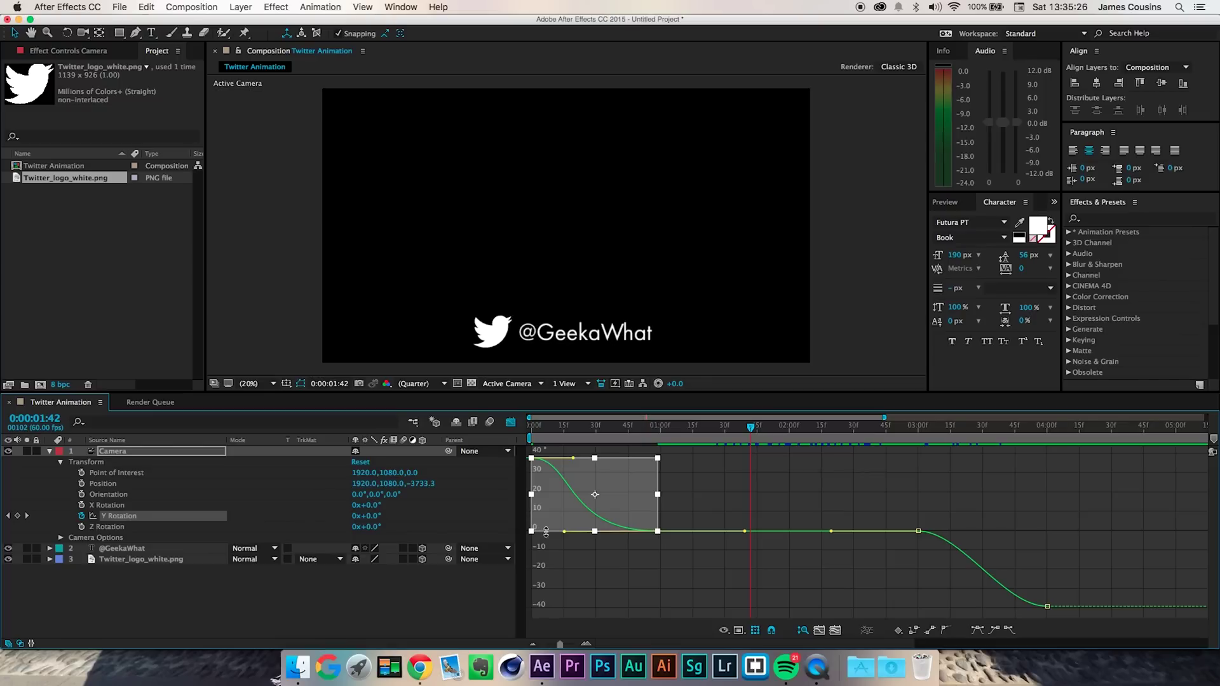
Check the logo mid-rotation at frame 21 and select the last two Y Rotation keyframes.
{"action": "left_click", "coordinate": [537, 434]}
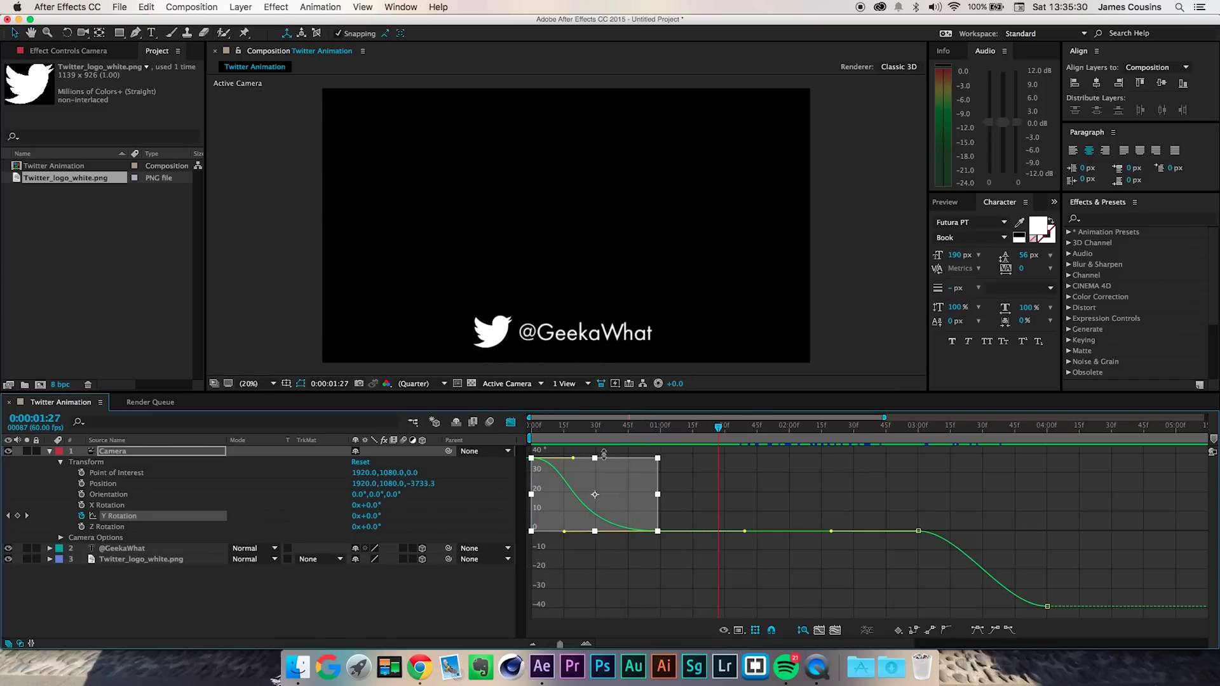
{"action": "left_click", "coordinate": [577, 432]}
{"action": "left_click", "coordinate": [966, 558]}
{"action": "left_click", "coordinate": [966, 557]}
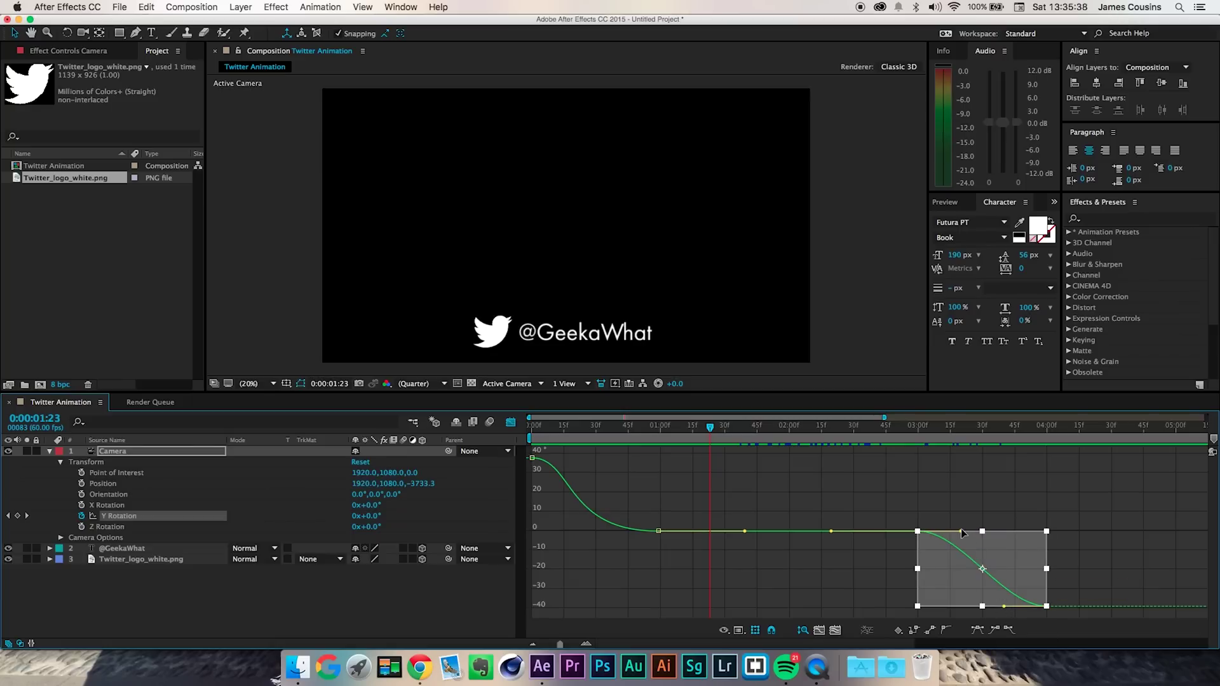
Try lengthening the 0° hold before the final drop, preview it, and undo.
{"action": "left_click_drag", "start_coordinate": [961, 529], "coordinate": [1016, 530]}
{"action": "key", "text": "space"}
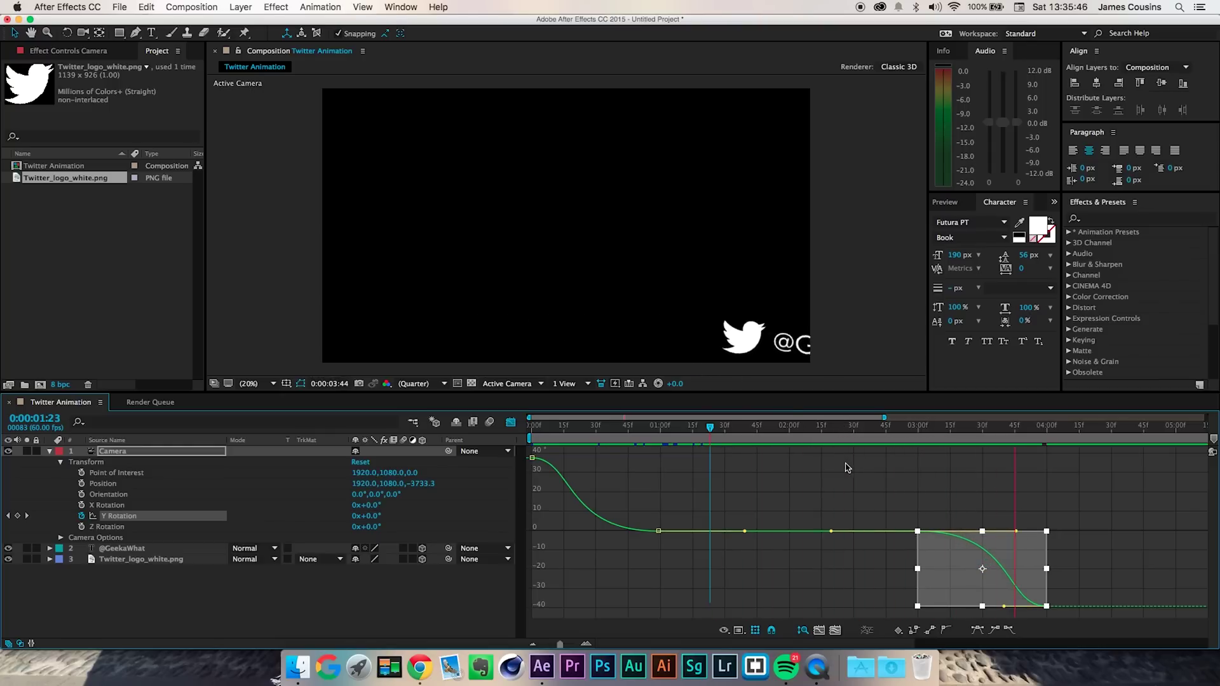
{"action": "key", "text": "space"}
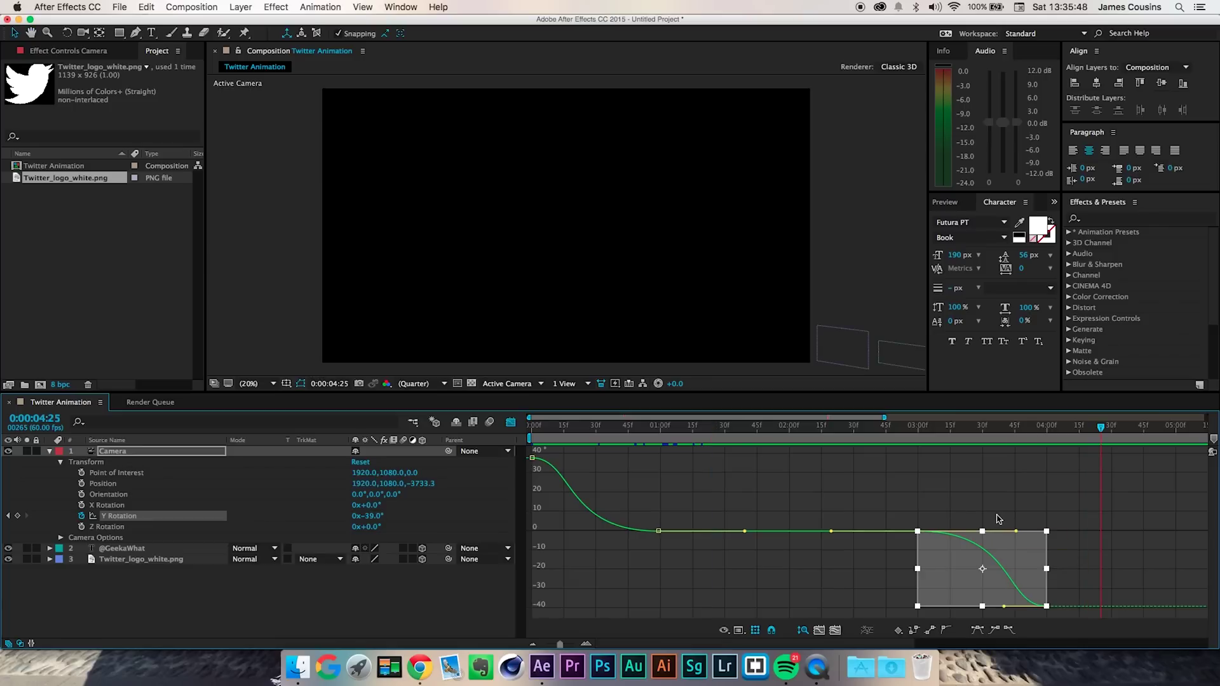
{"action": "key", "text": "super+z"}
{"action": "key", "text": "space"}
Reshape the ease into the −40° keyframe so the final drop comes steeper and later.
{"action": "left_click_drag", "start_coordinate": [1002, 609], "coordinate": [952, 611]}
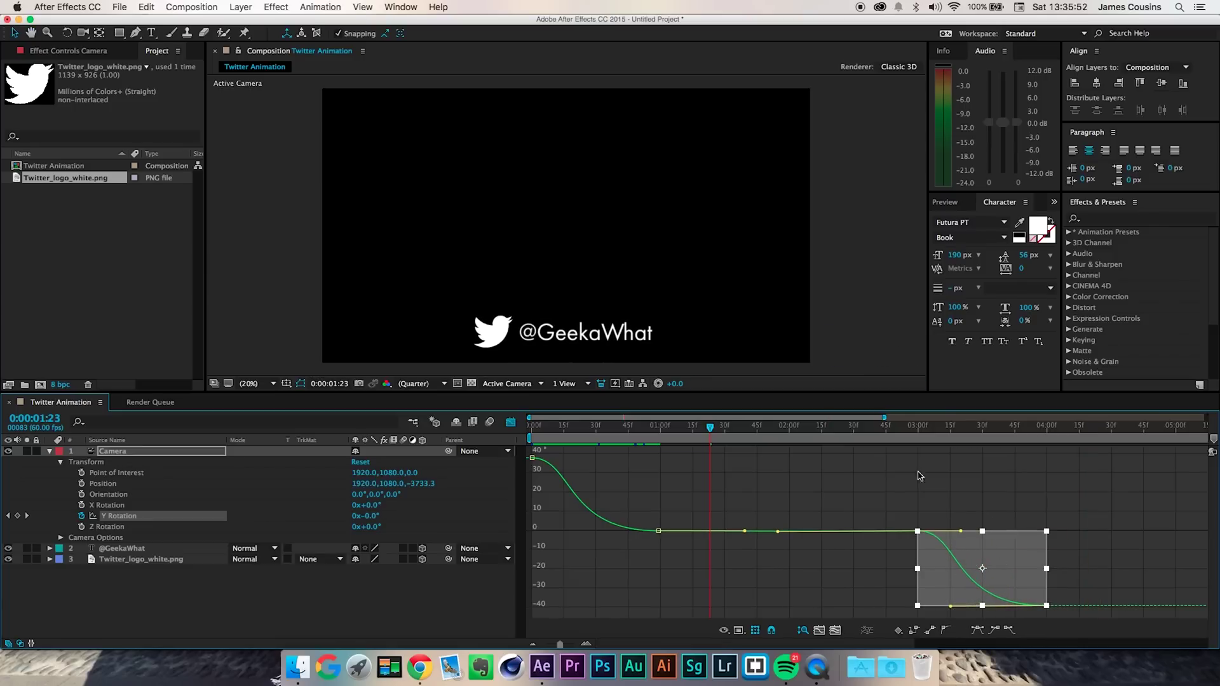
{"action": "left_click", "coordinate": [885, 427]}
{"action": "key", "text": "space"}
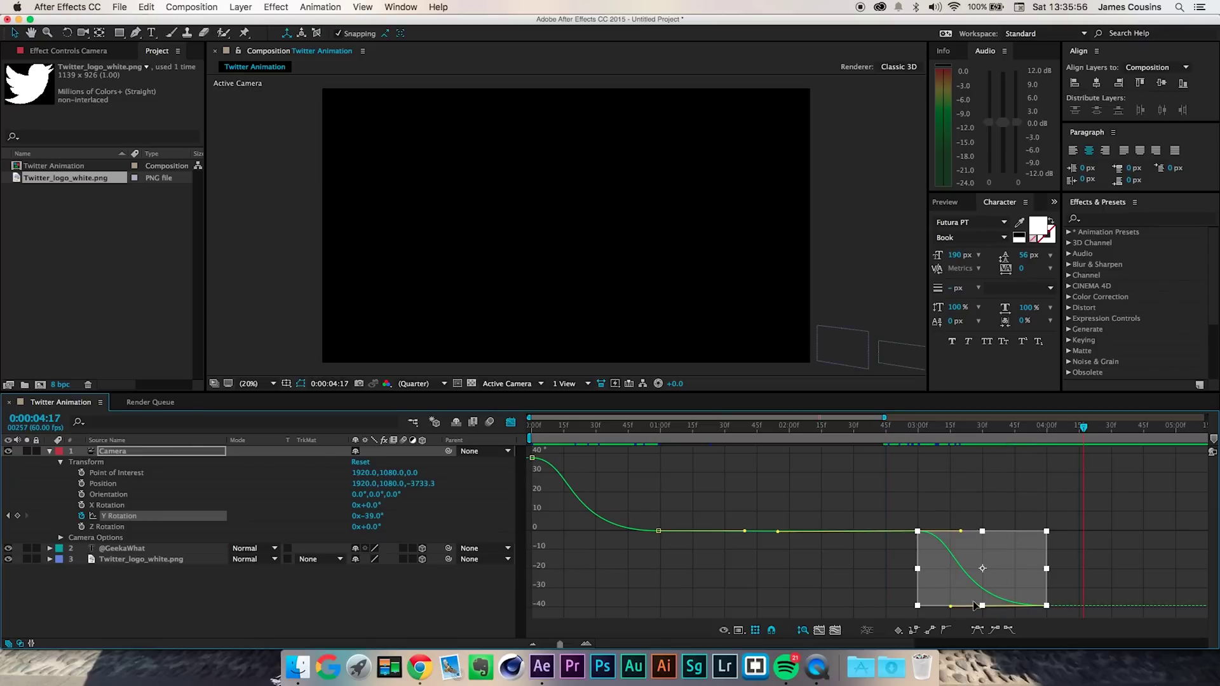
{"action": "key", "text": "space"}
{"action": "key", "text": "super+z"}
{"action": "left_click_drag", "start_coordinate": [966, 533], "coordinate": [1016, 538]}
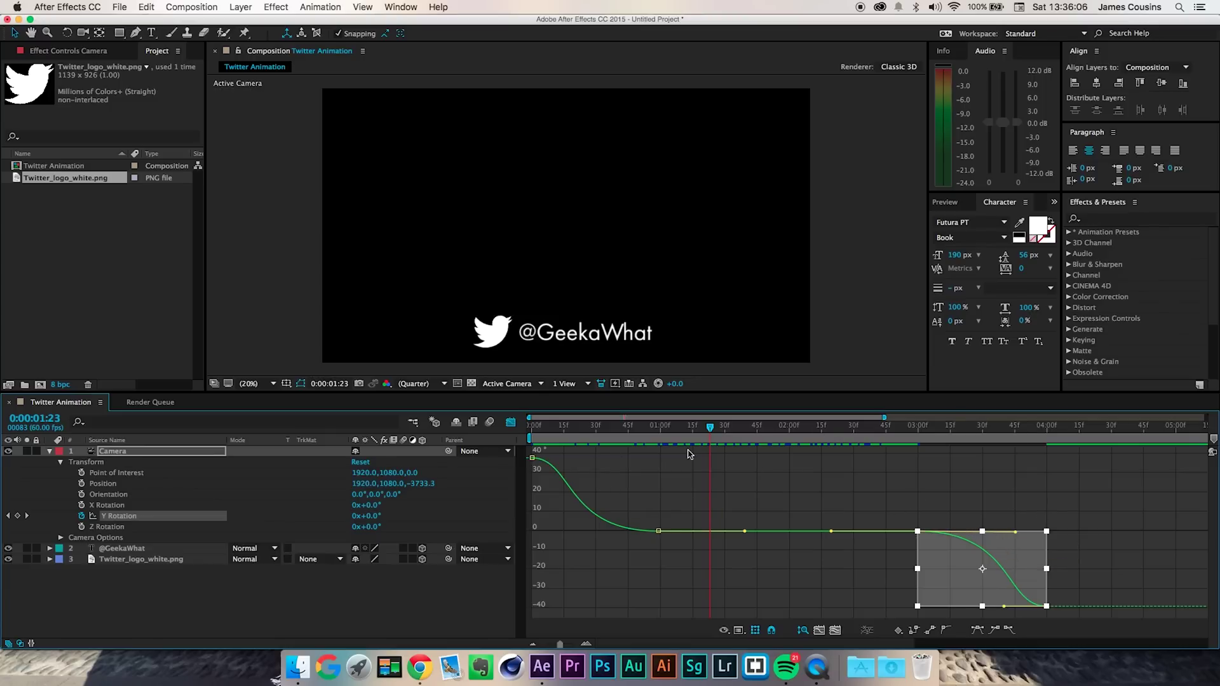
Return to the keyframe timeline view and preview the full camera swing animation twice.
{"action": "left_click", "coordinate": [511, 422]}
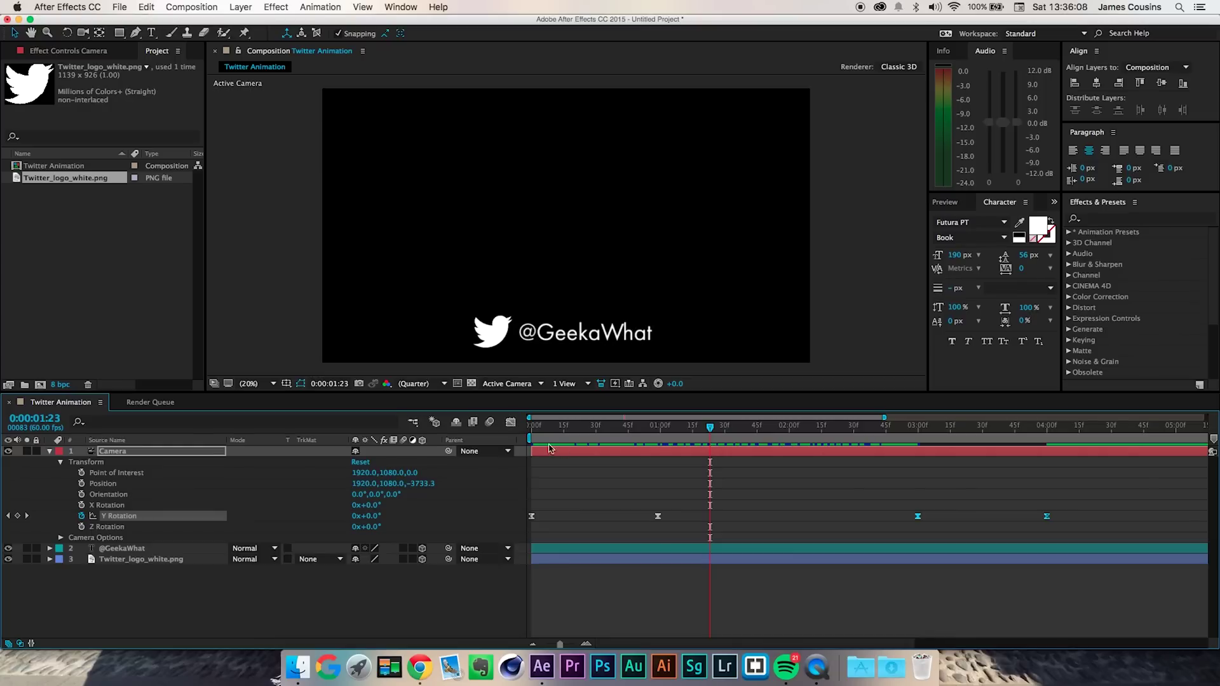
{"action": "key", "text": "Home"}
{"action": "key", "text": "space"}
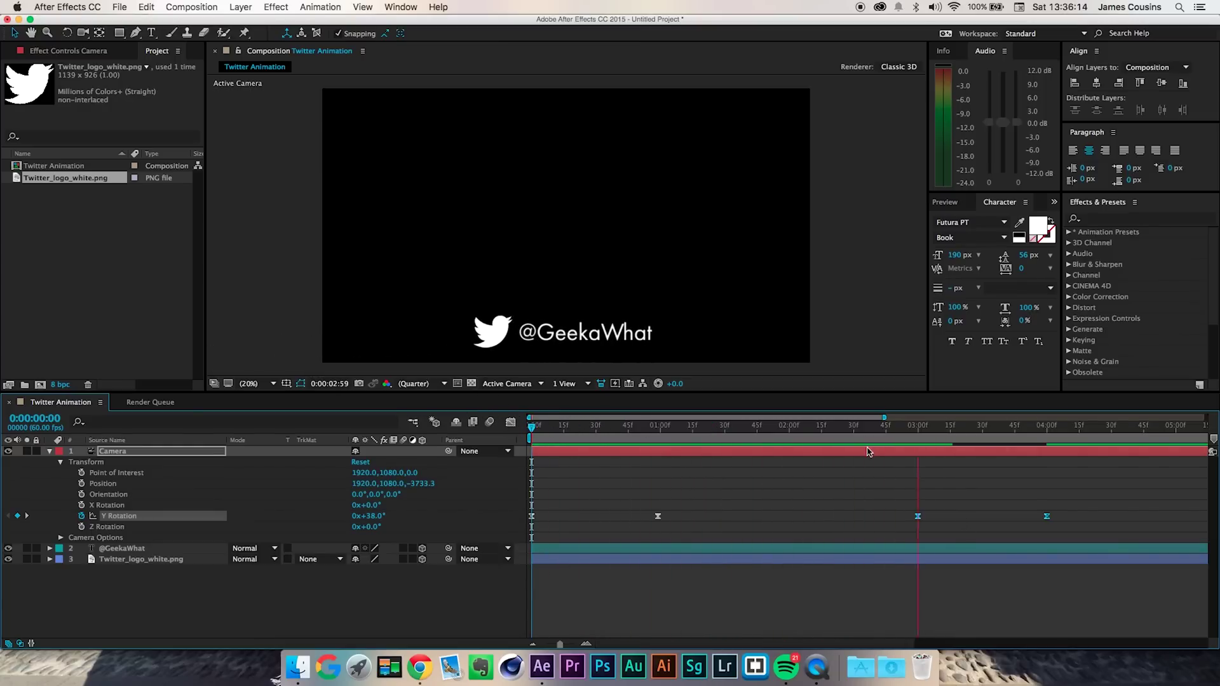
{"action": "left_click", "coordinate": [1015, 428]}
{"action": "left_click_drag", "start_coordinate": [1015, 429], "coordinate": [517, 428]}
{"action": "key", "text": "space"}
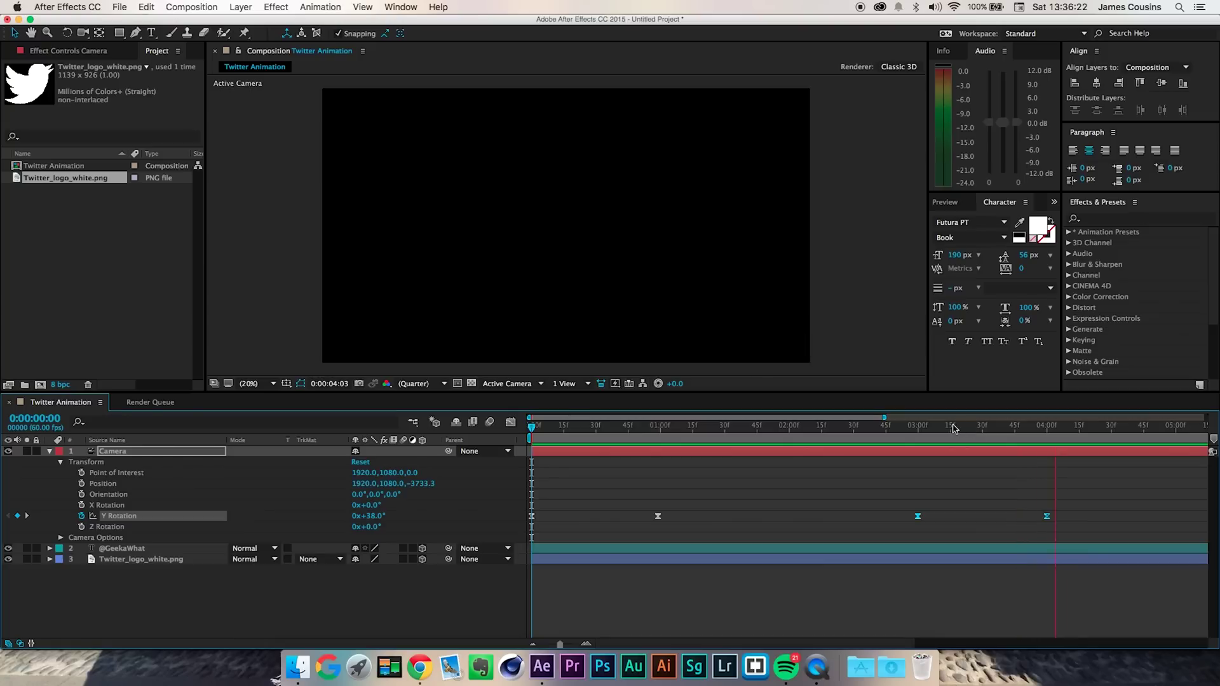
{"action": "key", "text": "space"}
{"action": "key", "text": "space"}
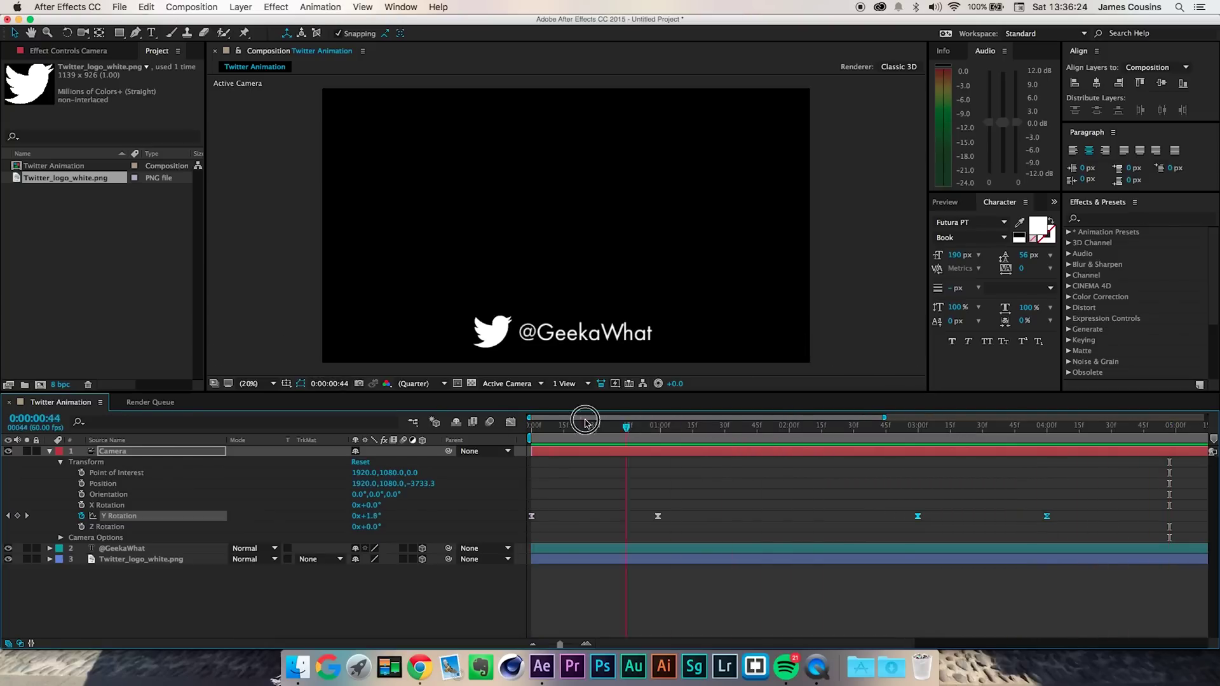
Bring up a Finder window showing the UK PC folder beside After Effects.
{"action": "left_click", "coordinate": [473, 422]}
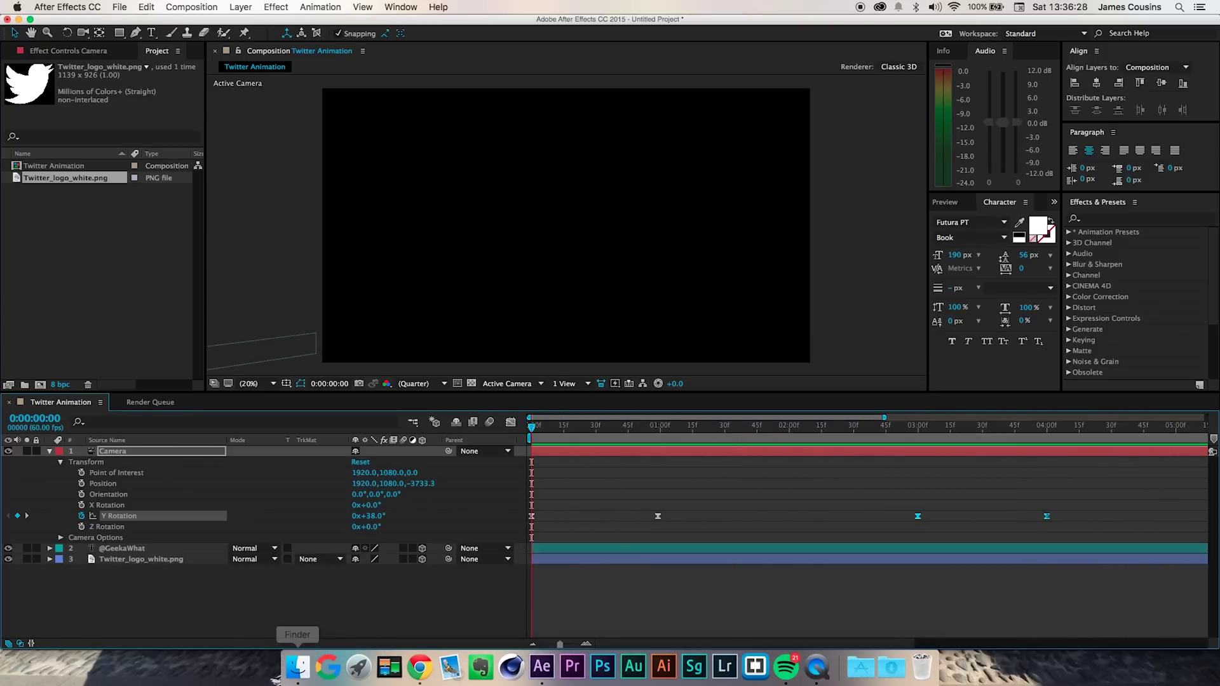
{"action": "left_click", "coordinate": [297, 667]}
{"action": "left_click_drag", "start_coordinate": [470, 131], "coordinate": [196, 150]}
Import the Need for Speed .mp4, place it as layer 4, and scale it to fill the frame.
{"action": "key", "text": "super+w"}
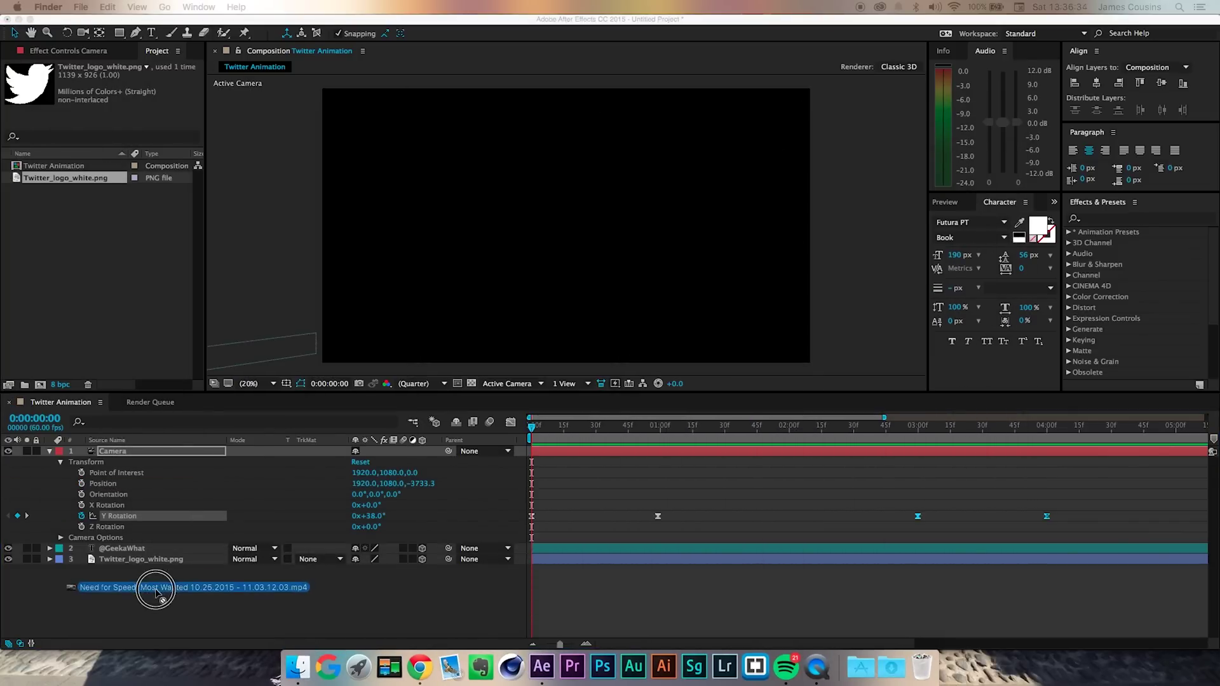
{"action": "mouse_move", "coordinate": [95, 222]}
{"action": "left_mouse_down"}
{"action": "mouse_move", "coordinate": [123, 244]}
{"action": "mouse_move", "coordinate": [82, 218]}
{"action": "left_mouse_up"}
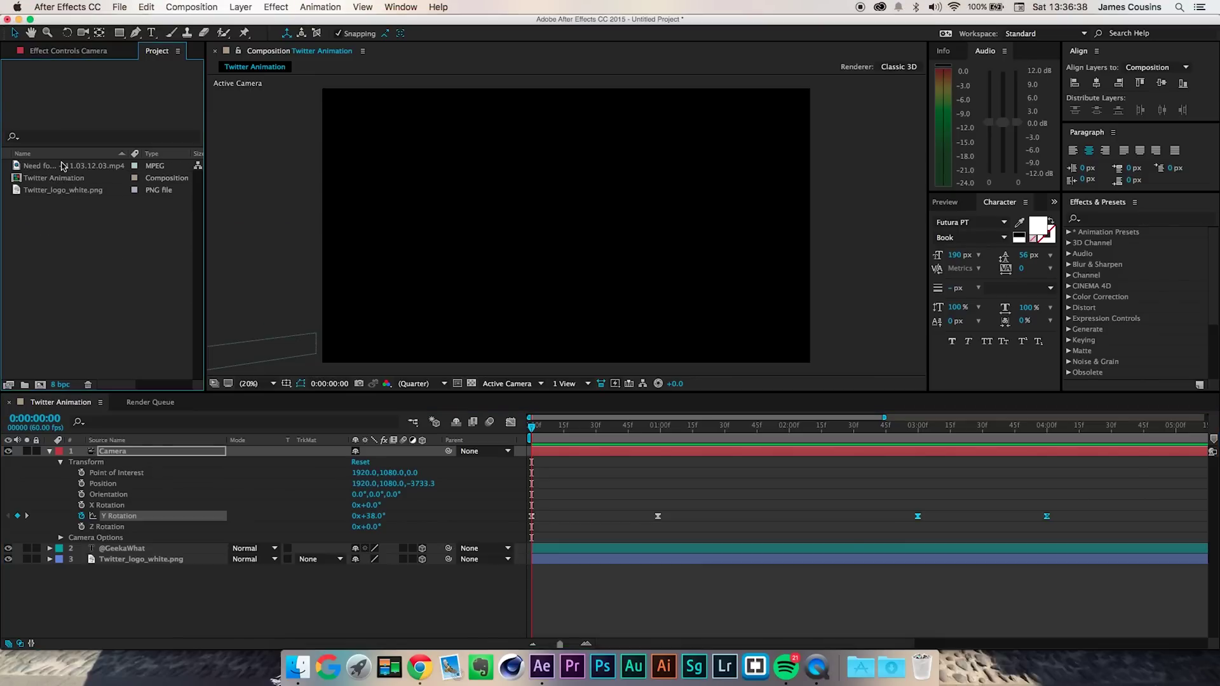
{"action": "left_click", "coordinate": [63, 166]}
{"action": "left_click_drag", "start_coordinate": [89, 173], "coordinate": [143, 585]}
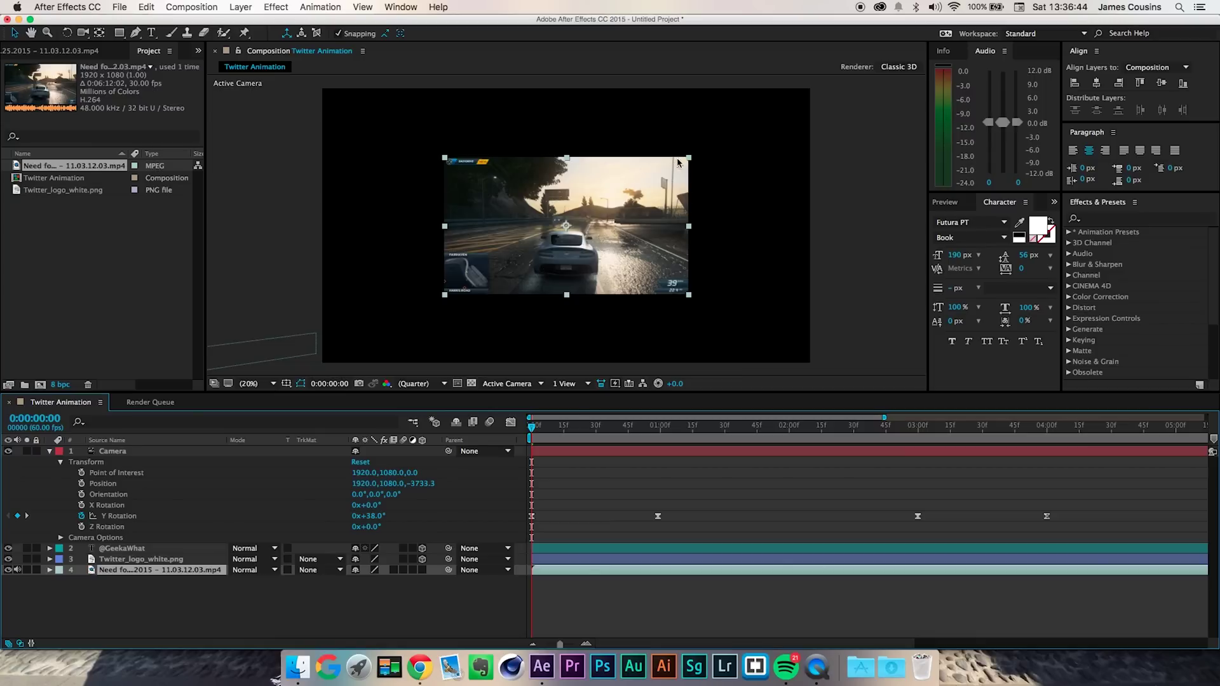
{"action": "left_click_drag", "start_coordinate": [689, 159], "coordinate": [825, 91]}
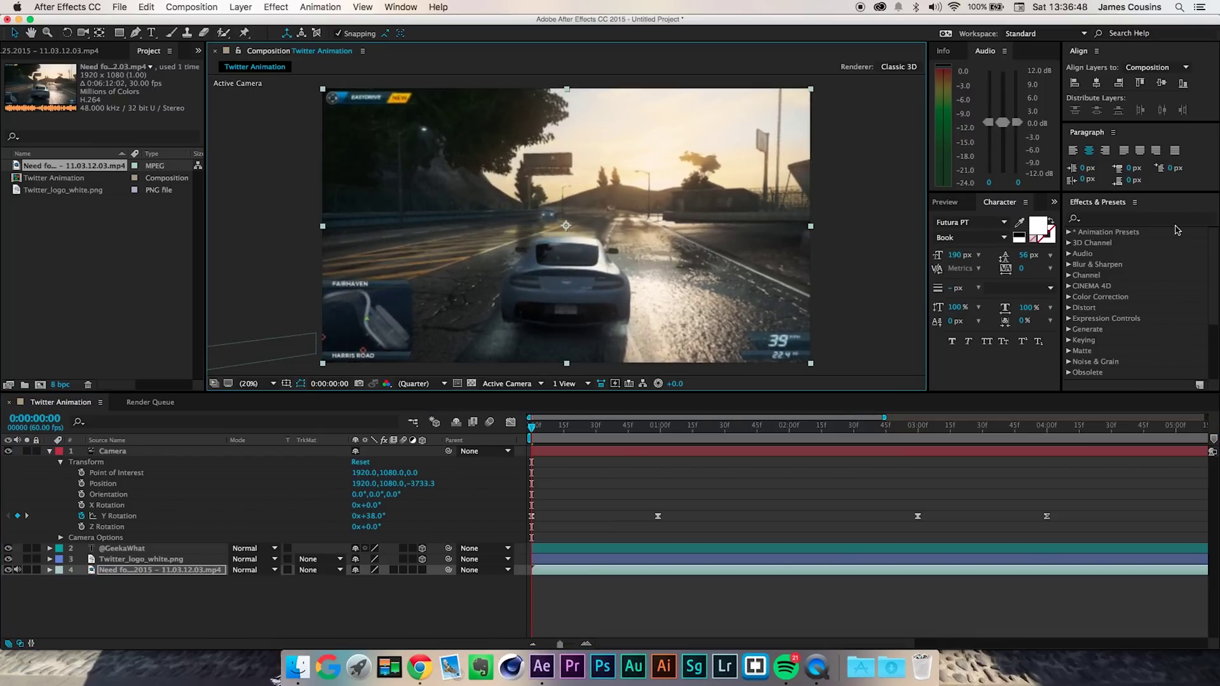
Apply Gaussian Blur at Blurriness 72 to the gameplay video layer and preview the animation.
{"action": "left_click", "coordinate": [1116, 220]}
{"action": "type", "text": "gauss"}
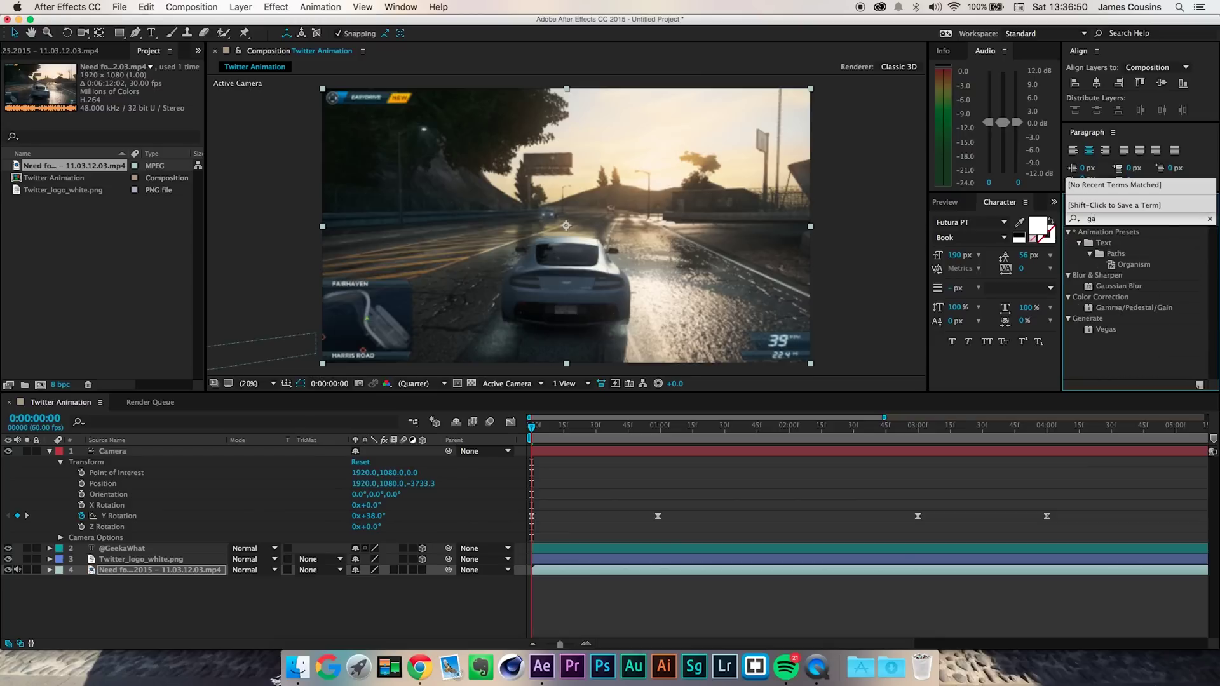
{"action": "left_click_drag", "start_coordinate": [1112, 240], "coordinate": [230, 567]}
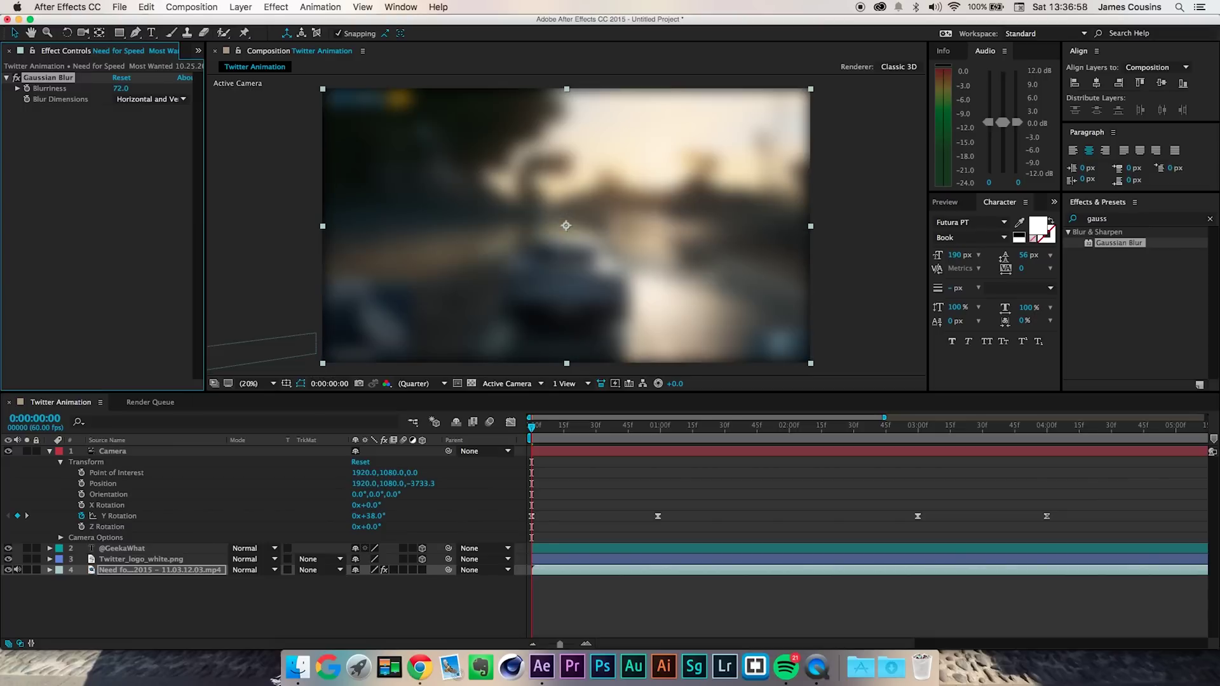
{"action": "key", "text": "space"}
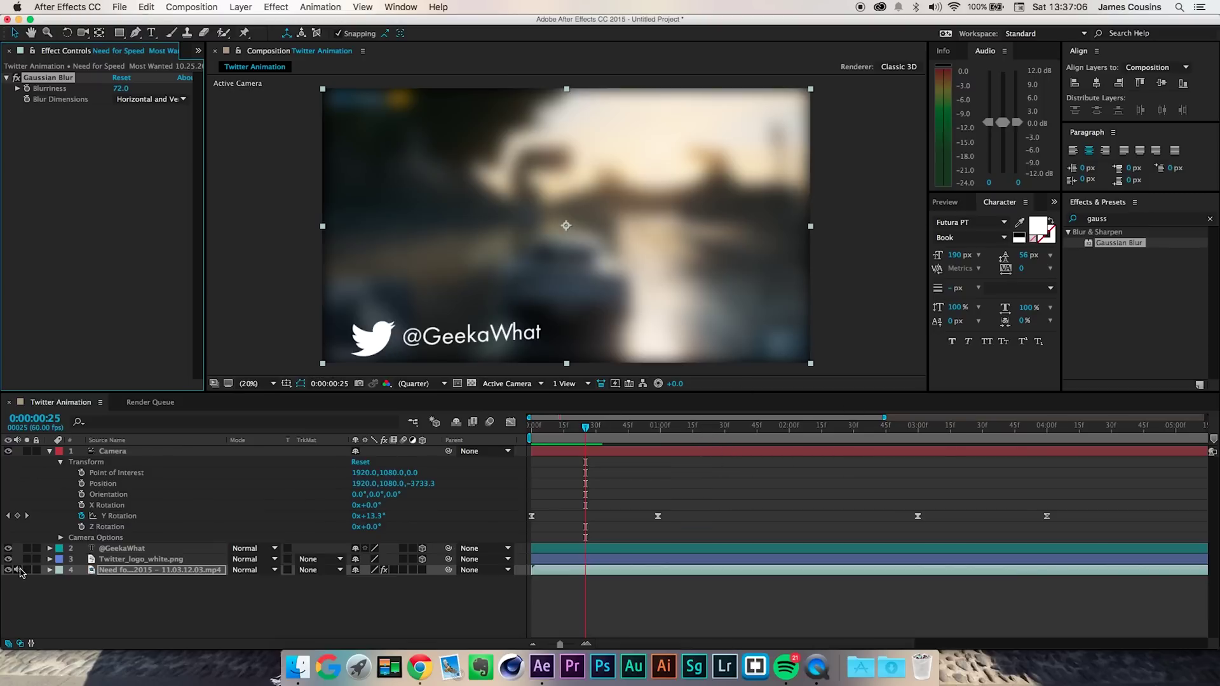
{"action": "key", "text": "space"}
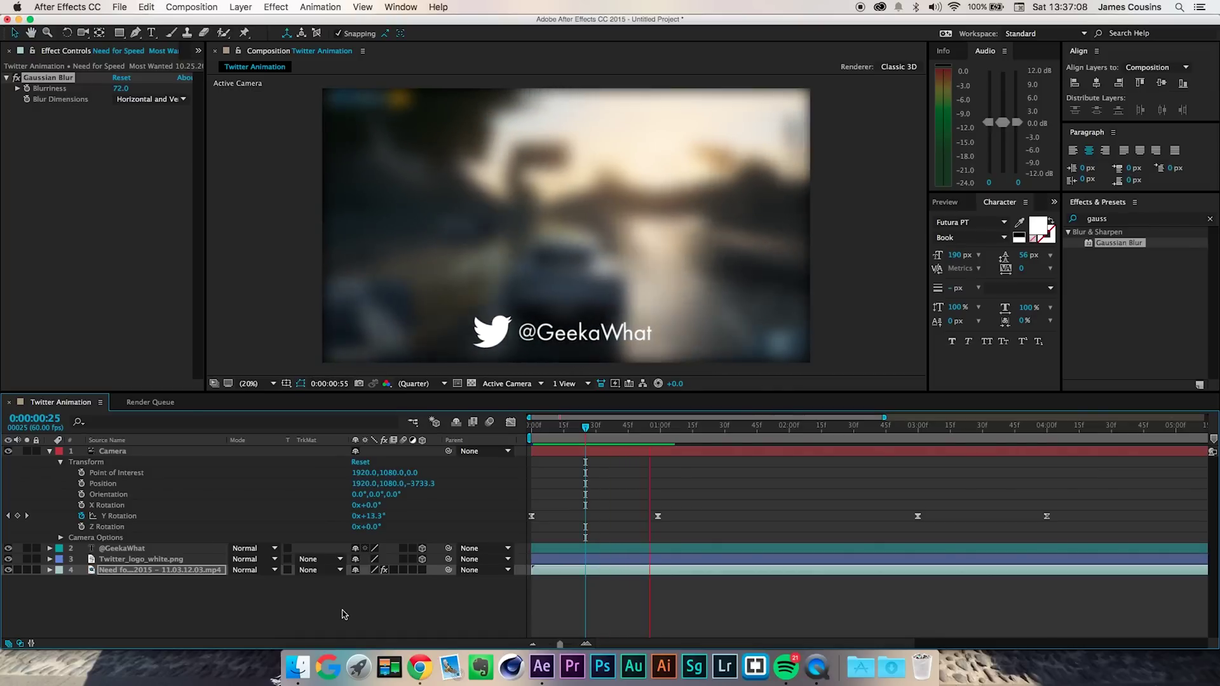